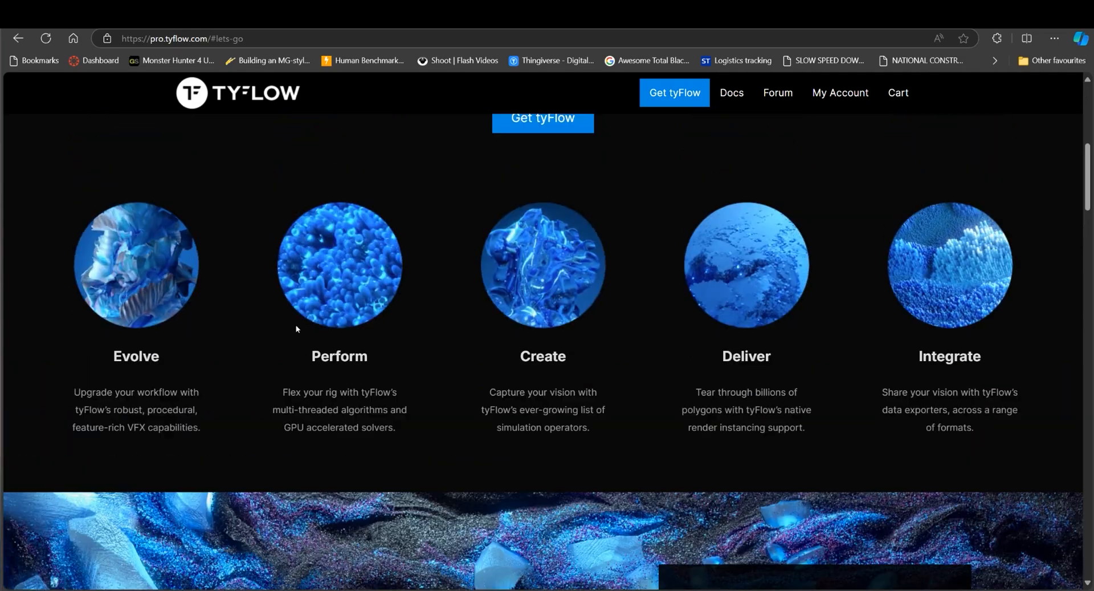
Open the tyFlow FREE download page from the tyFlow pricing section and accept the tyFlow EULA
scroll(173, 337, down, 8)
scroll(403, 281, down, 15)
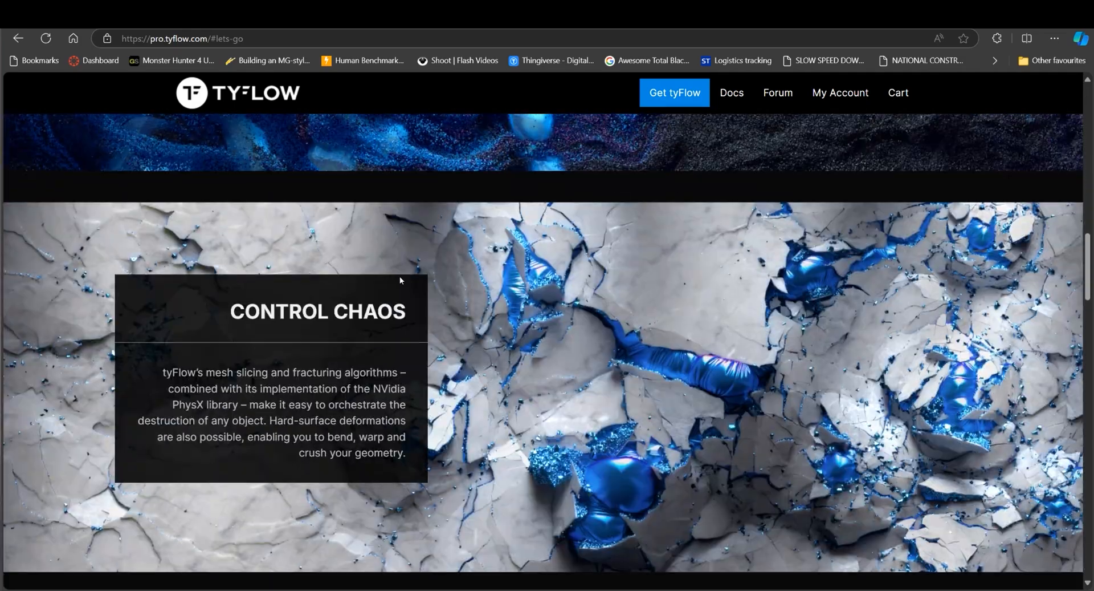
scroll(411, 273, down, 3)
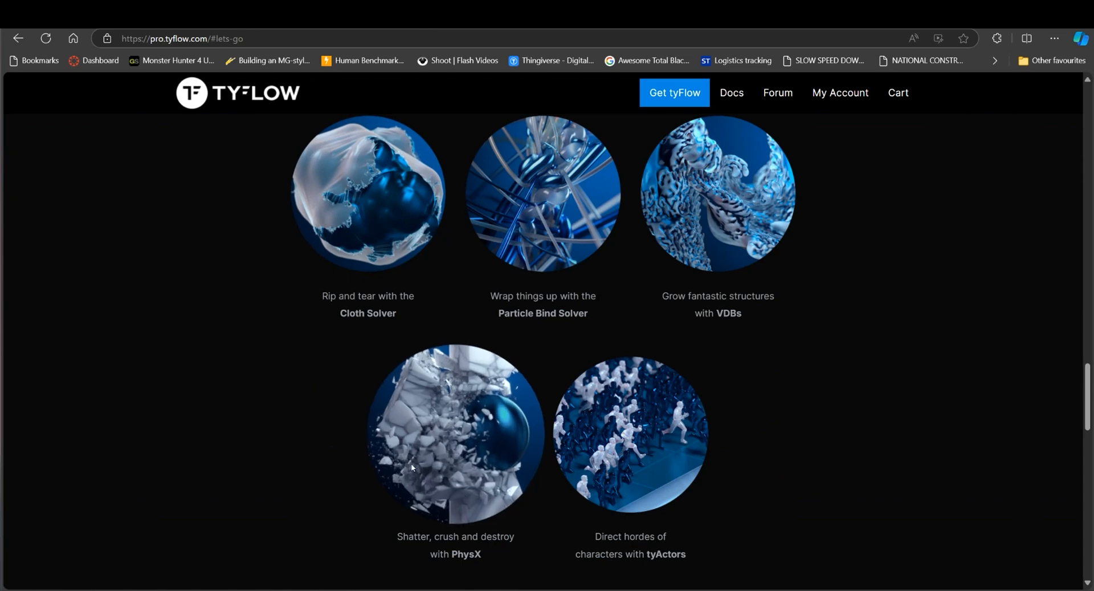
scroll(412, 463, down, 1)
scroll(383, 412, down, 2)
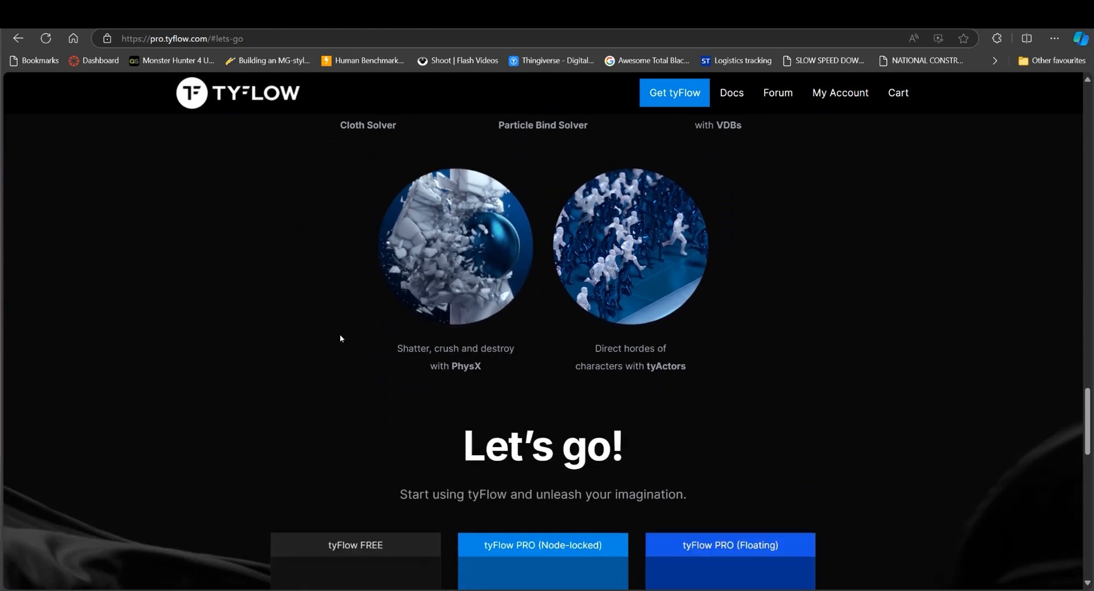
scroll(340, 337, down, 5)
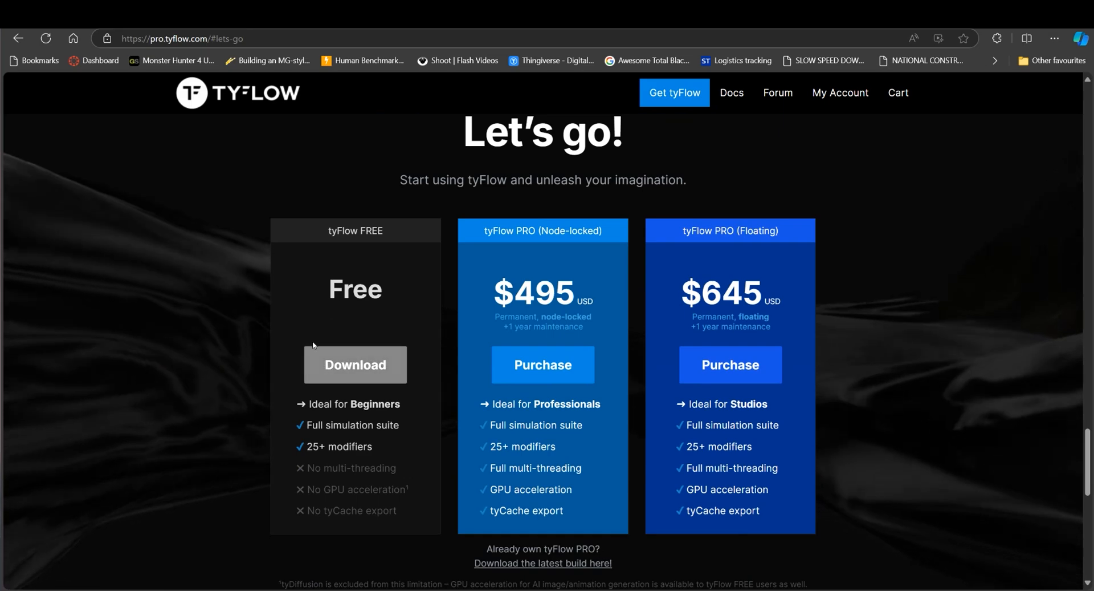
click(357, 361)
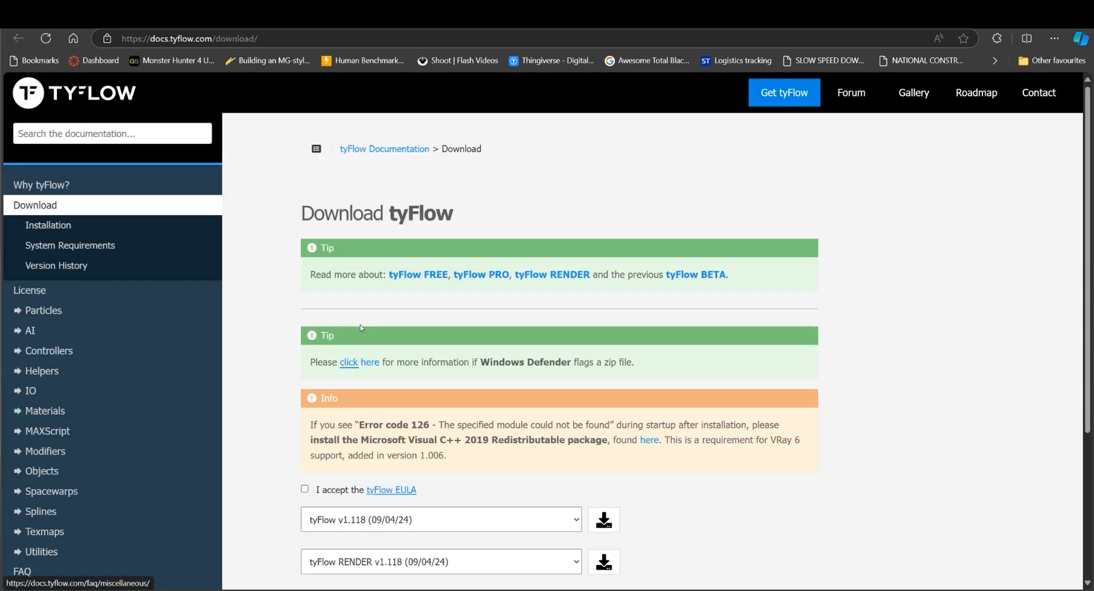
scroll(361, 327, down, 3)
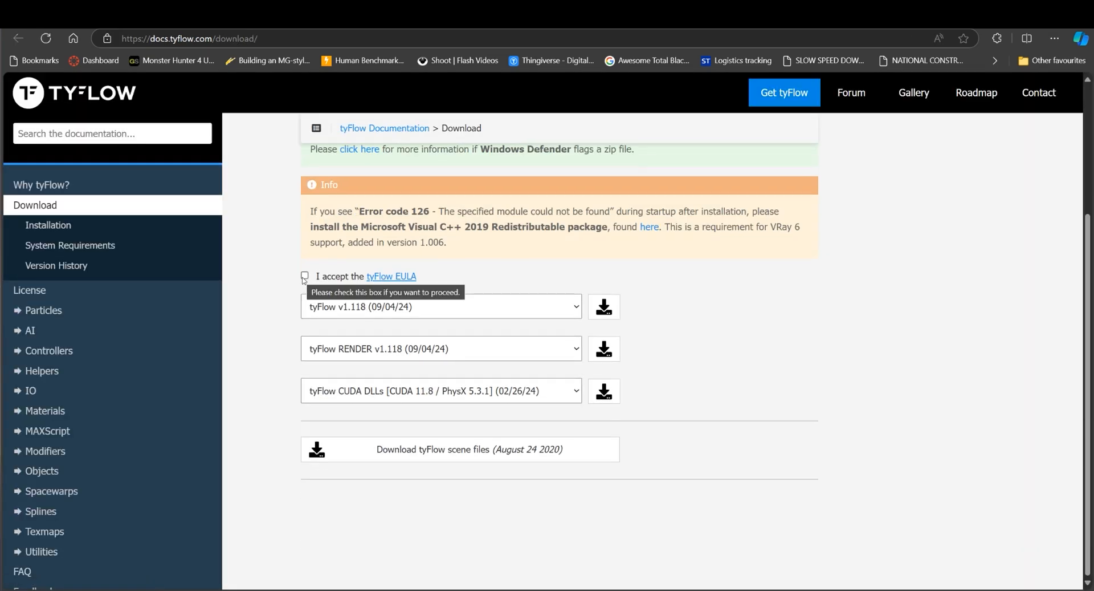
click(304, 276)
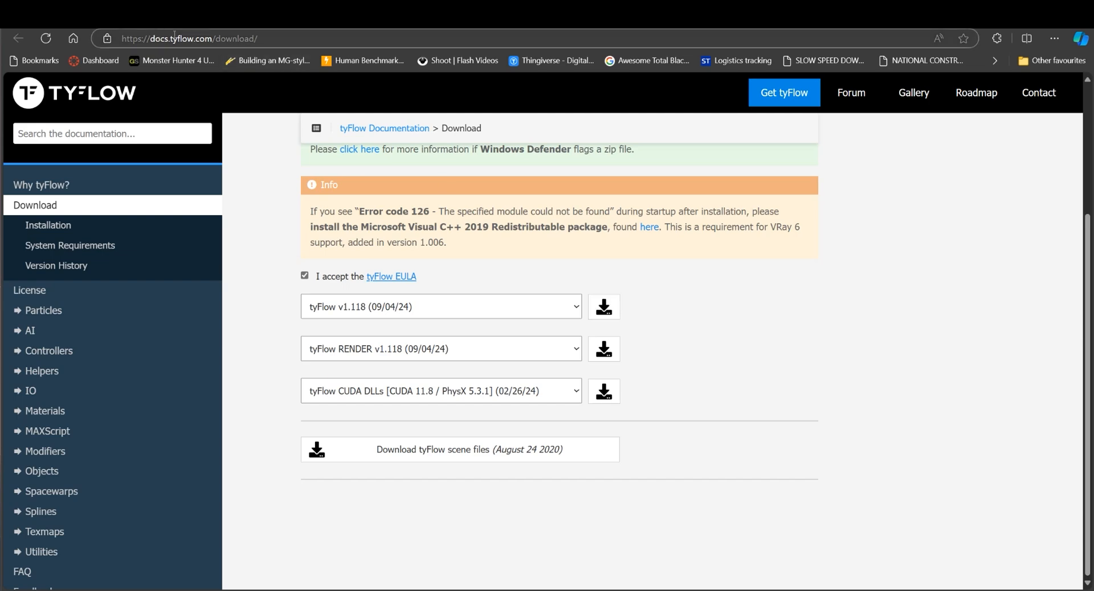
click(136, 17)
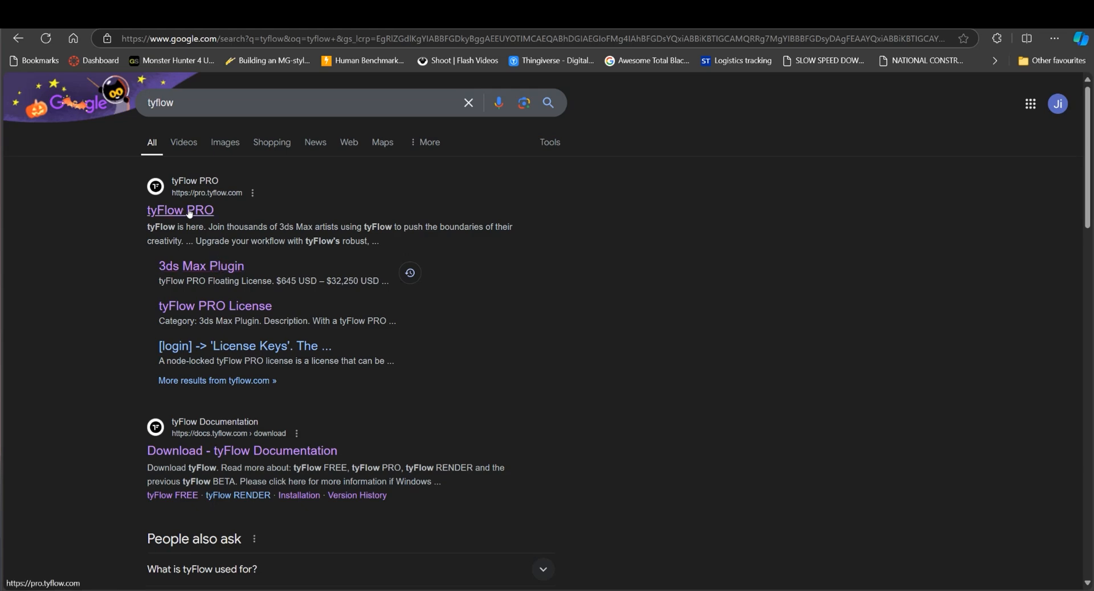
click(337, 17)
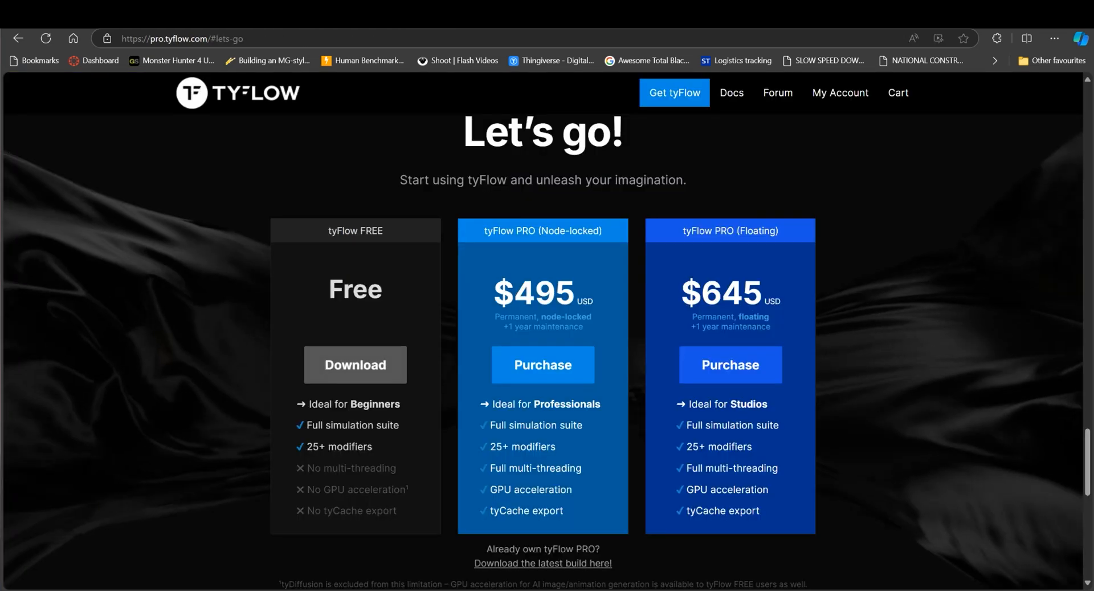
click(456, 17)
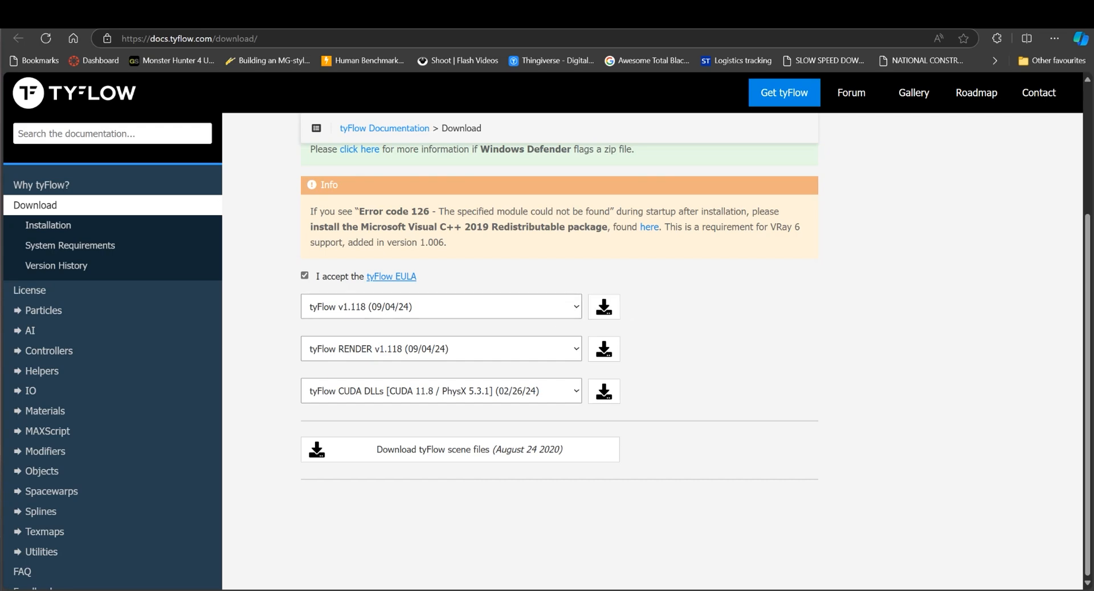
Switch to File Explorer and copy tyFlow_2025.dlo from tyFlow_1118.zip in the Downloads folder
drag(661, 590, 694, 139)
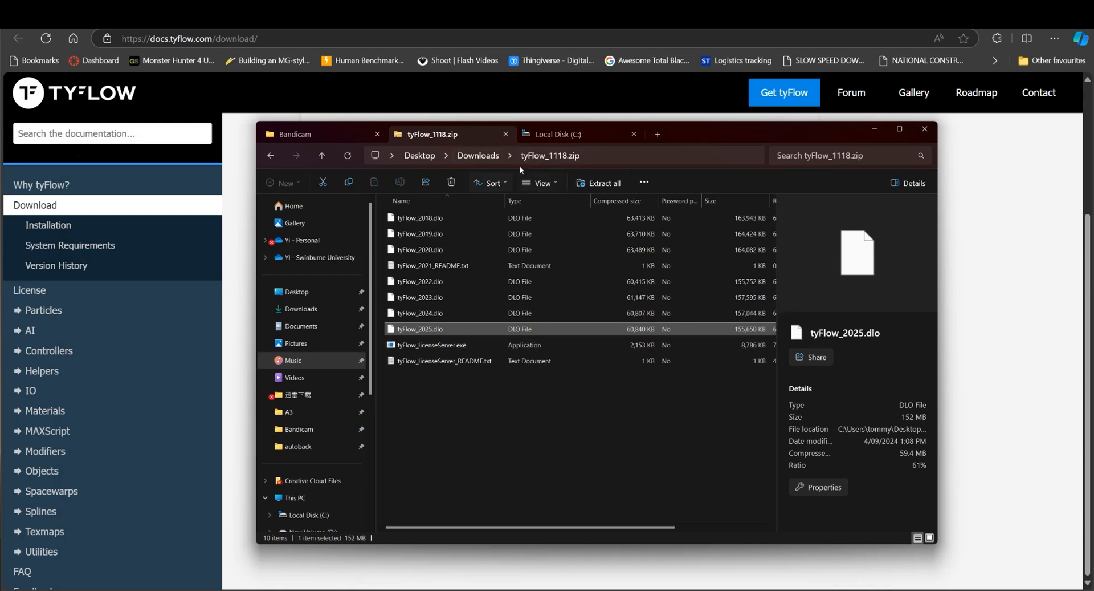
click(487, 162)
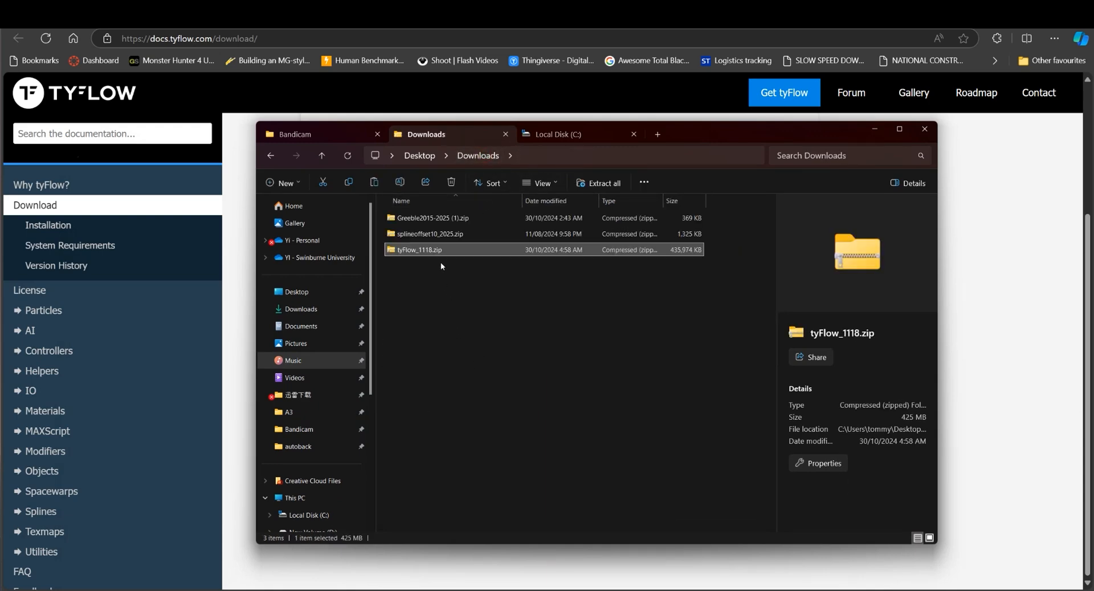
double_click(443, 250)
click(439, 330)
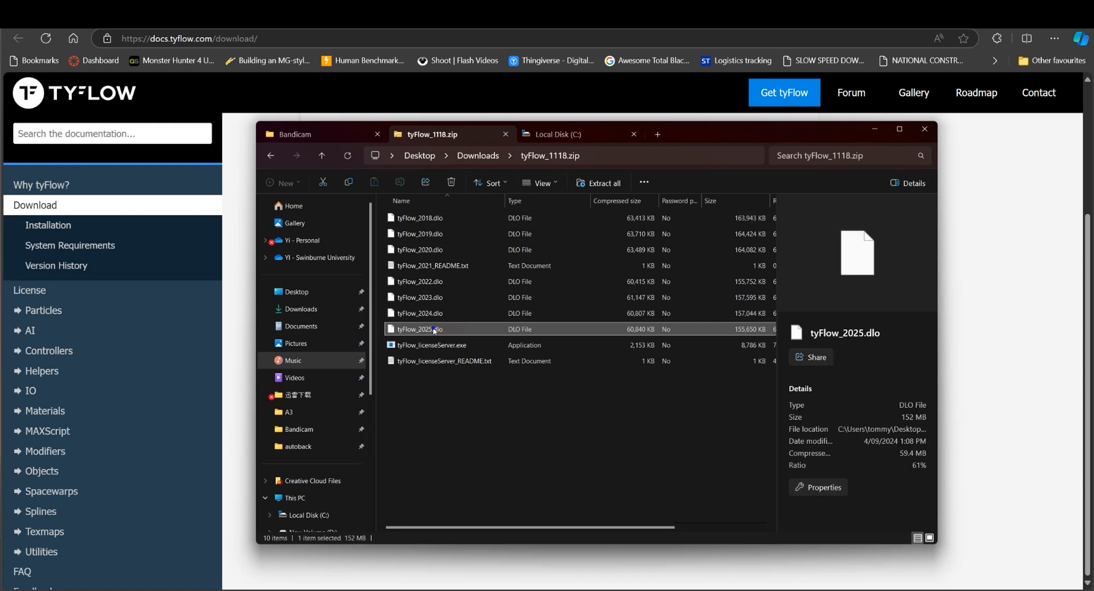
right_click(434, 330)
click(465, 365)
click(501, 392)
Open the Plugins folder of 3ds Max 2025 under Program Files\Autodesk on Local Disk (C:)
click(559, 138)
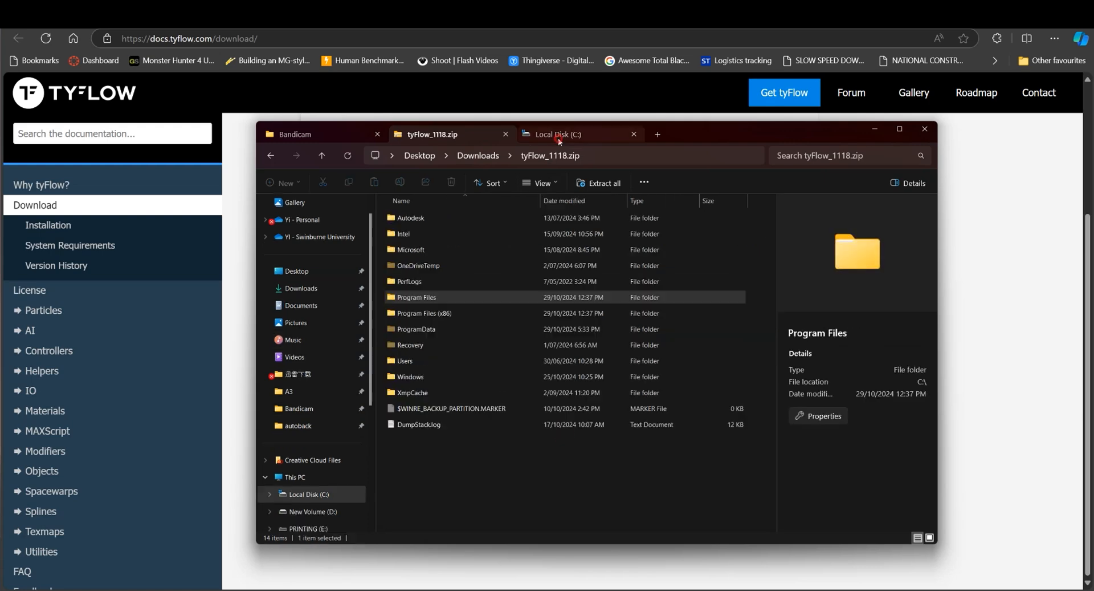
click(314, 476)
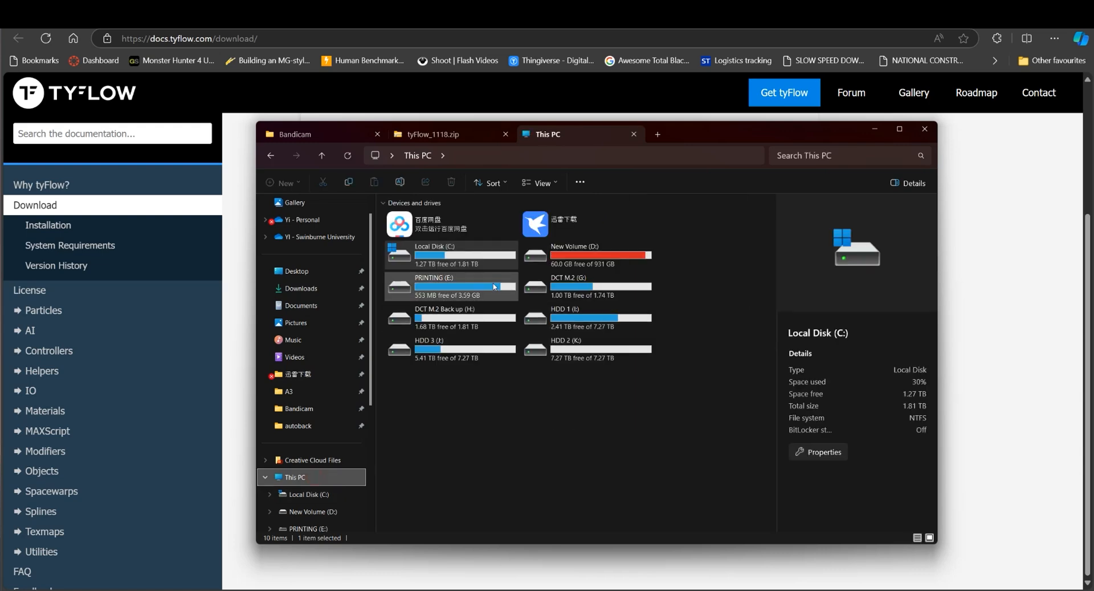
double_click(451, 254)
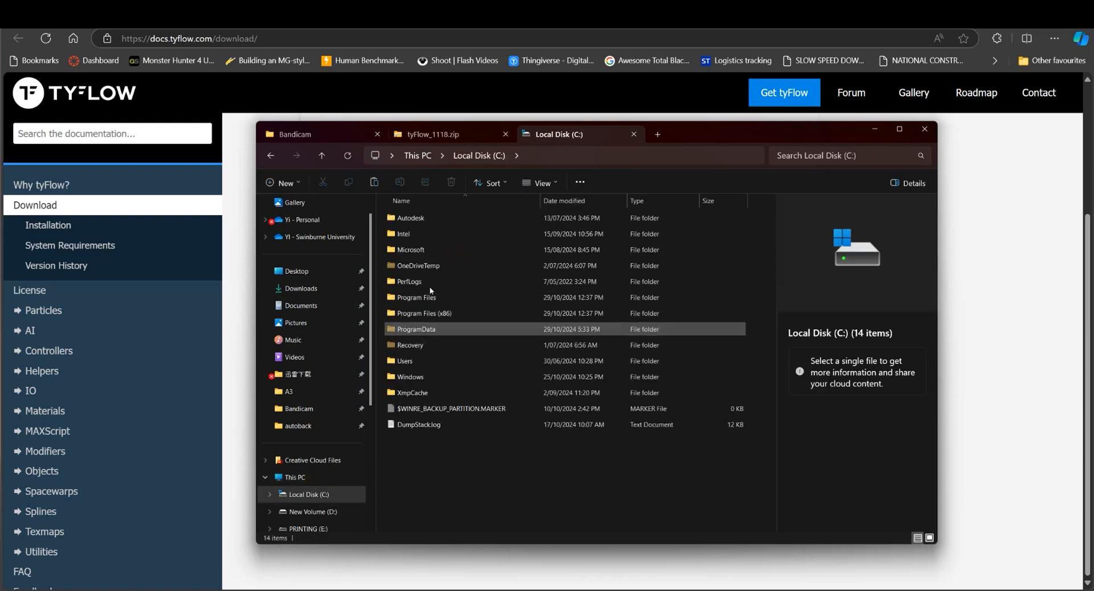
double_click(431, 297)
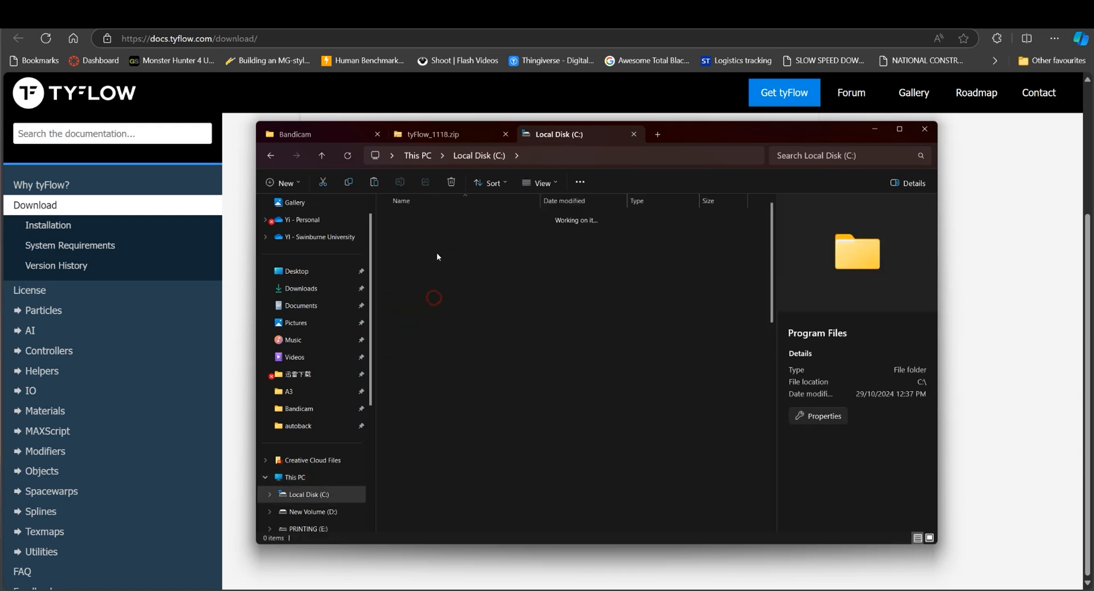
double_click(437, 233)
double_click(433, 218)
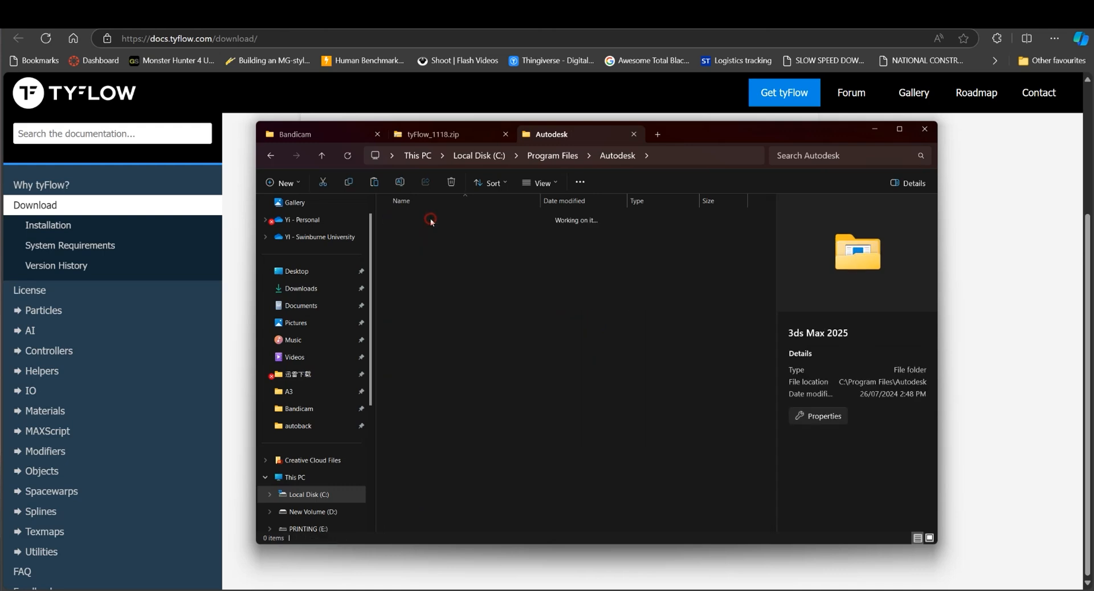
scroll(450, 354, down, 8)
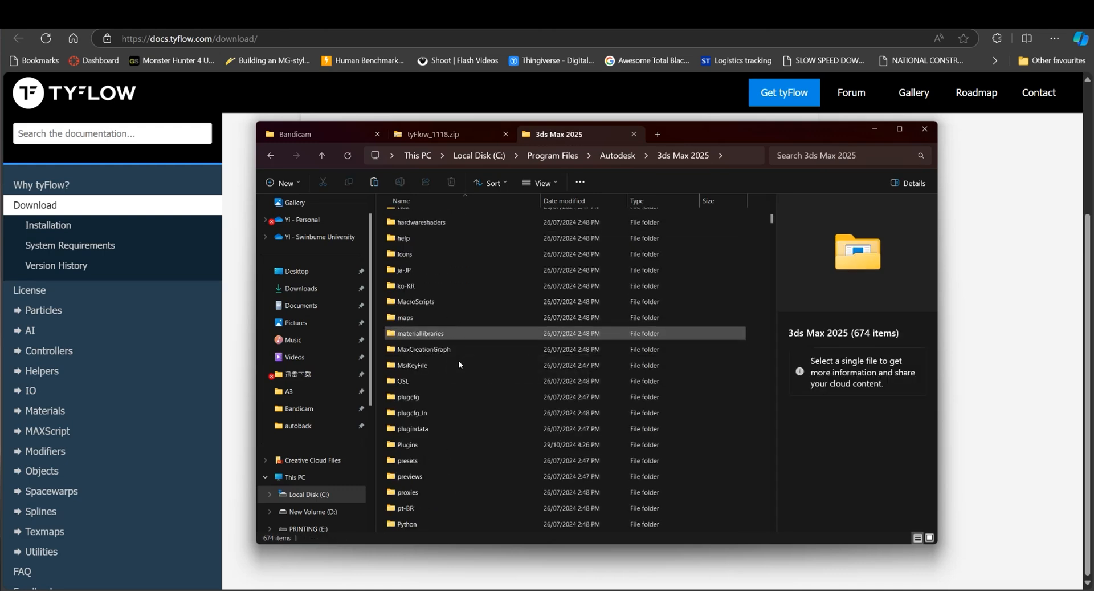
click(399, 445)
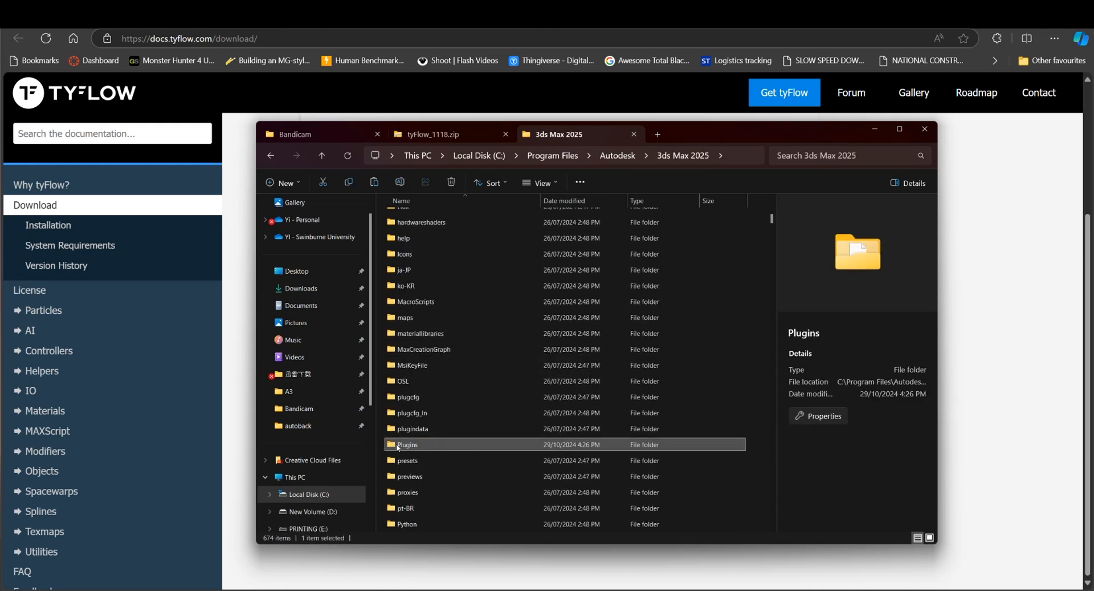
double_click(444, 445)
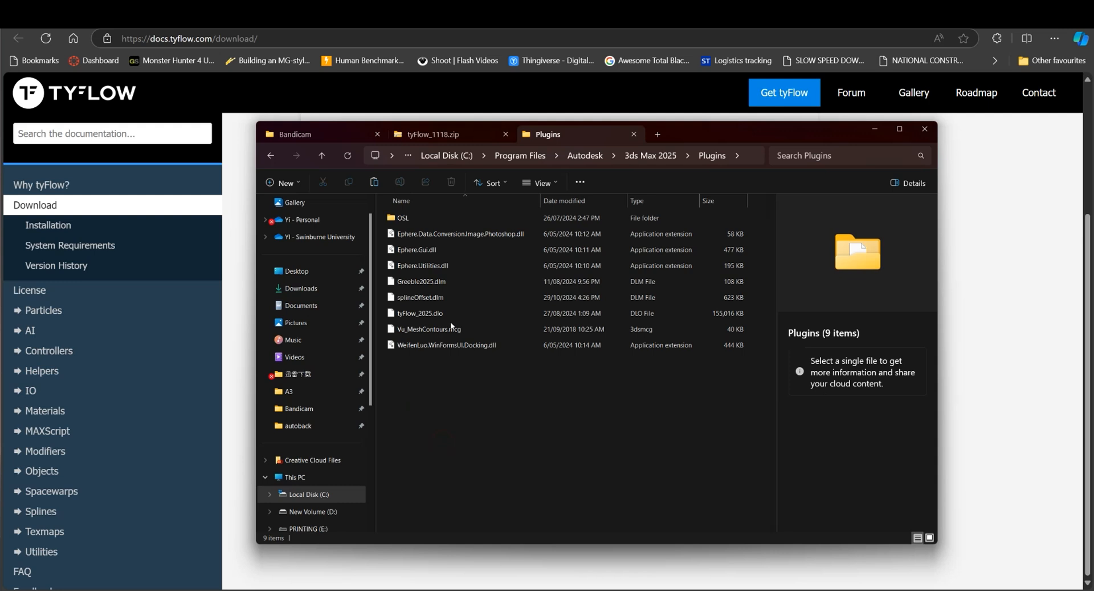
Minimize the File Explorer window and switch to 3ds Max
right_click(448, 380)
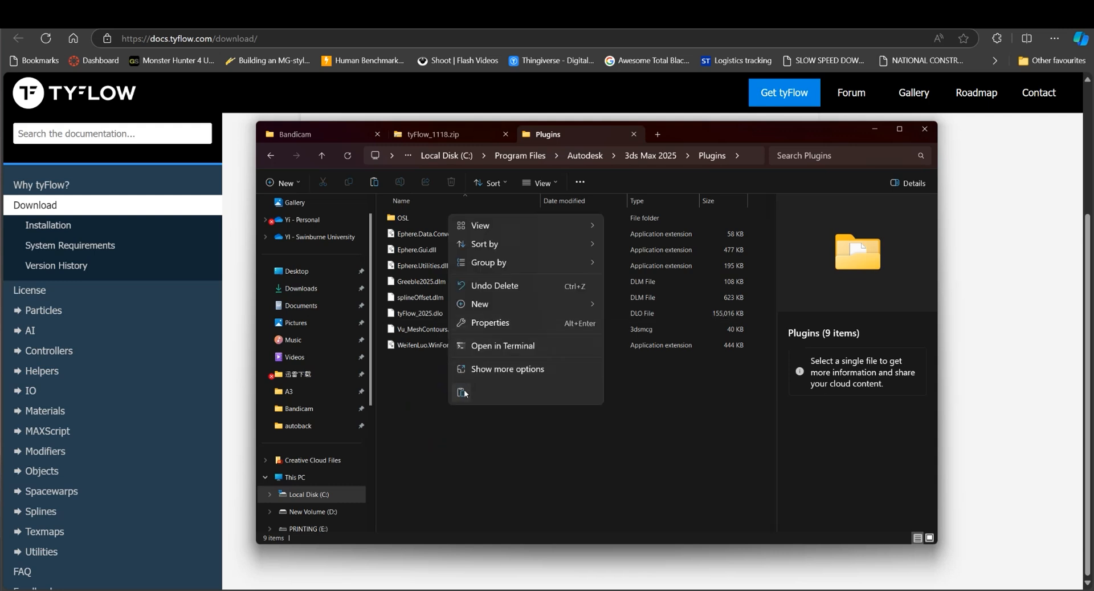
click(426, 393)
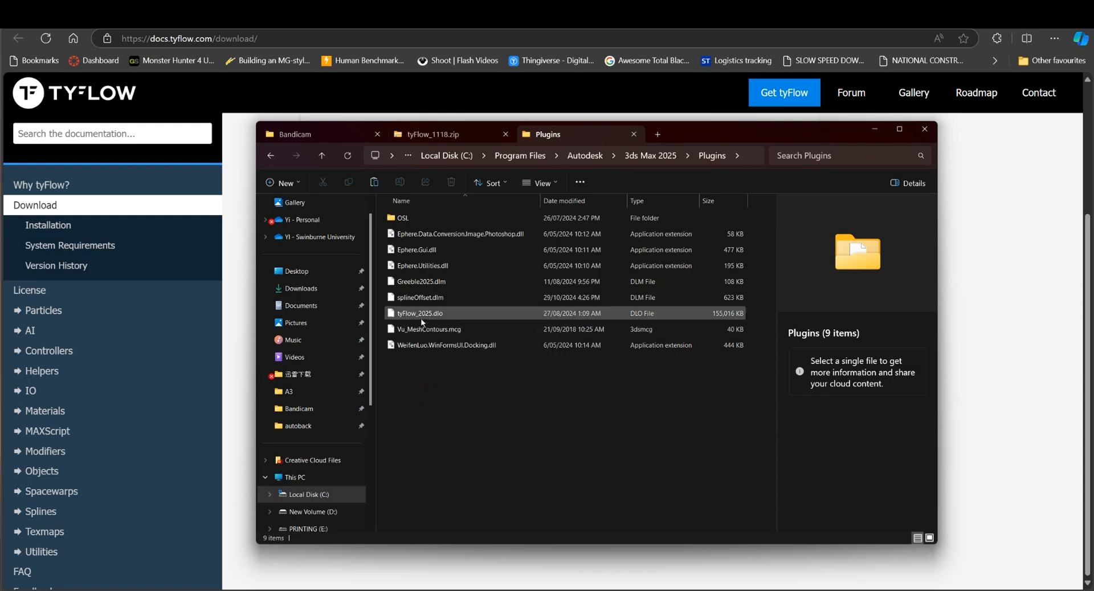
click(876, 130)
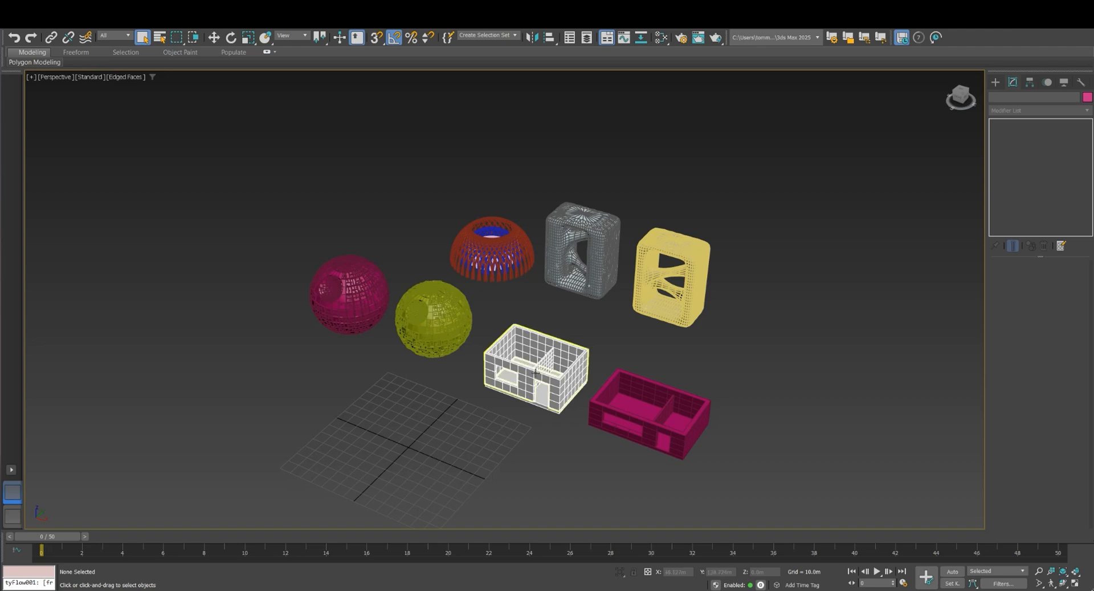
Examine the white house and the magenta house, including their modifier stacks
middle_drag(503, 419, 434, 361)
middle_drag(500, 423, 483, 420)
click(515, 366)
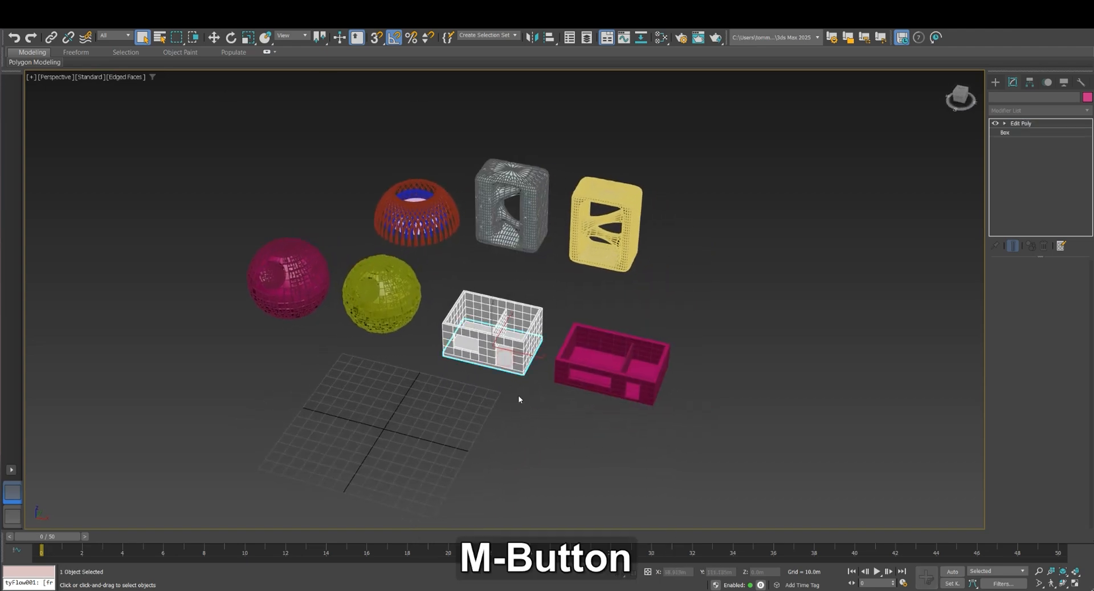
click(626, 385)
scroll(617, 372, down, 3)
scroll(604, 407, up, 3)
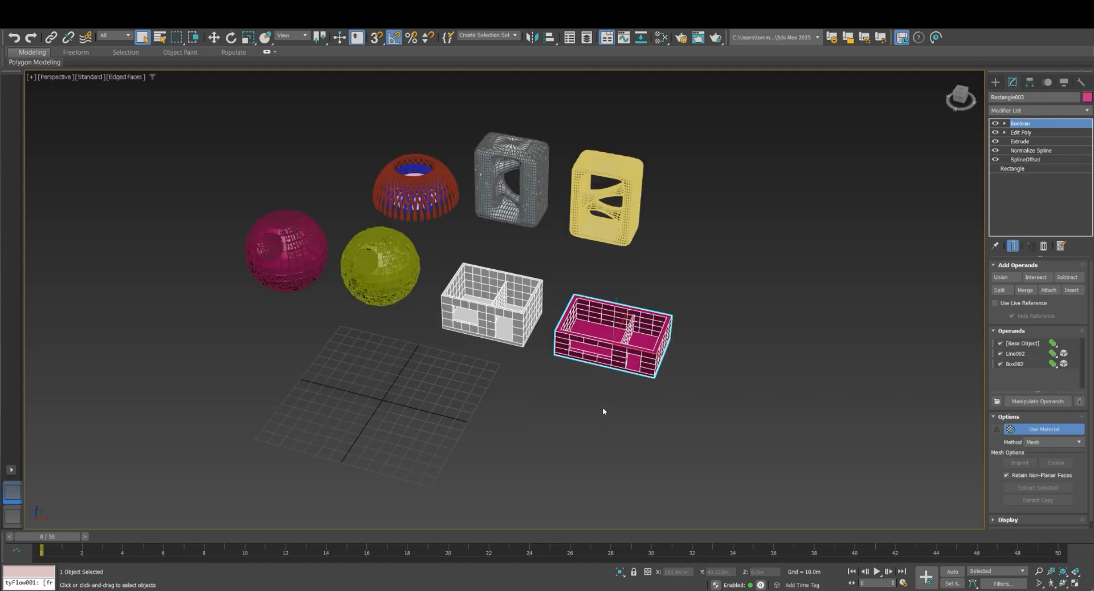
middle_drag(606, 376, 624, 388)
scroll(628, 396, down, 3)
scroll(630, 409, up, 3)
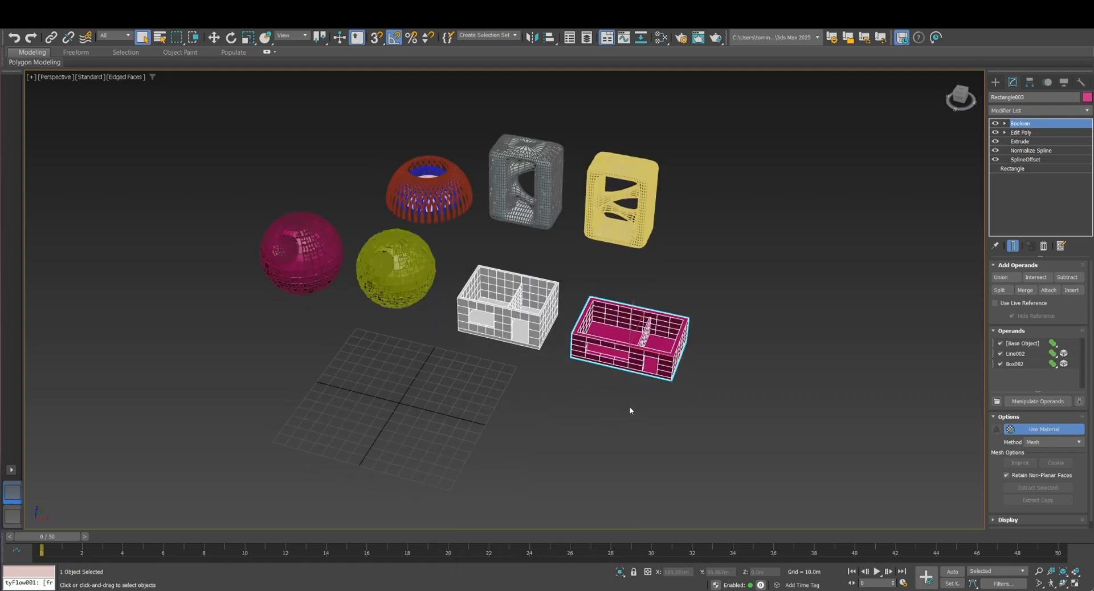
Move the magenta house away from the other models to the near side of the grid
key(w)
scroll(599, 376, down, 3)
alt+middle_drag(588, 370, 562, 412)
click(434, 236)
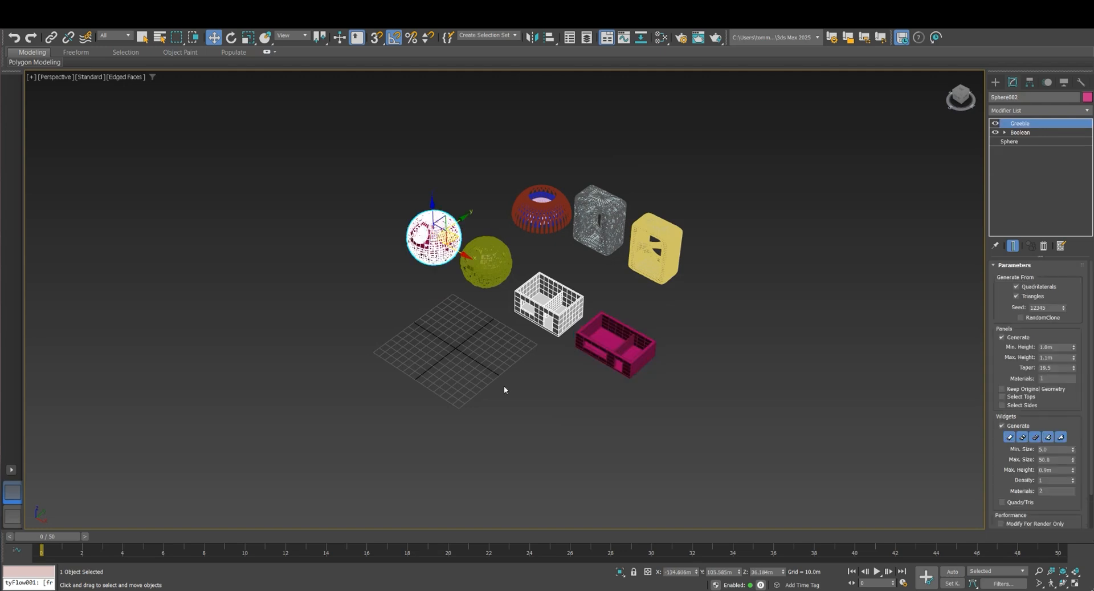
click(649, 443)
drag(672, 430, 434, 395)
scroll(510, 365, down, 2)
scroll(472, 365, up, 2)
scroll(491, 335, down, 2)
Move the magenta sphere across the grid to a place beside the magenta house, and deselect it
click(490, 267)
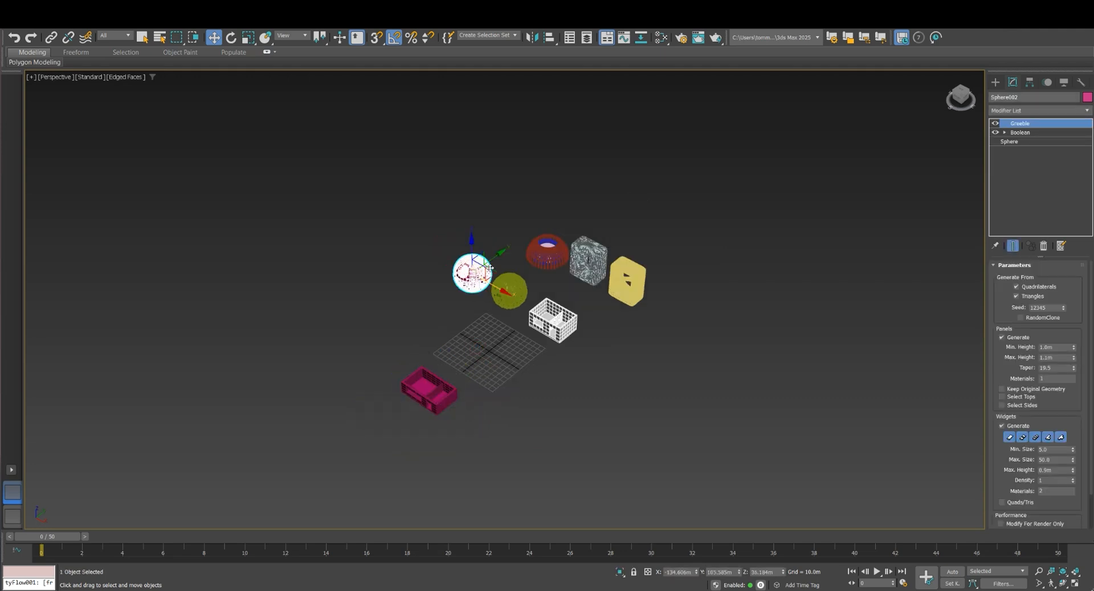
drag(501, 251, 411, 453)
click(307, 378)
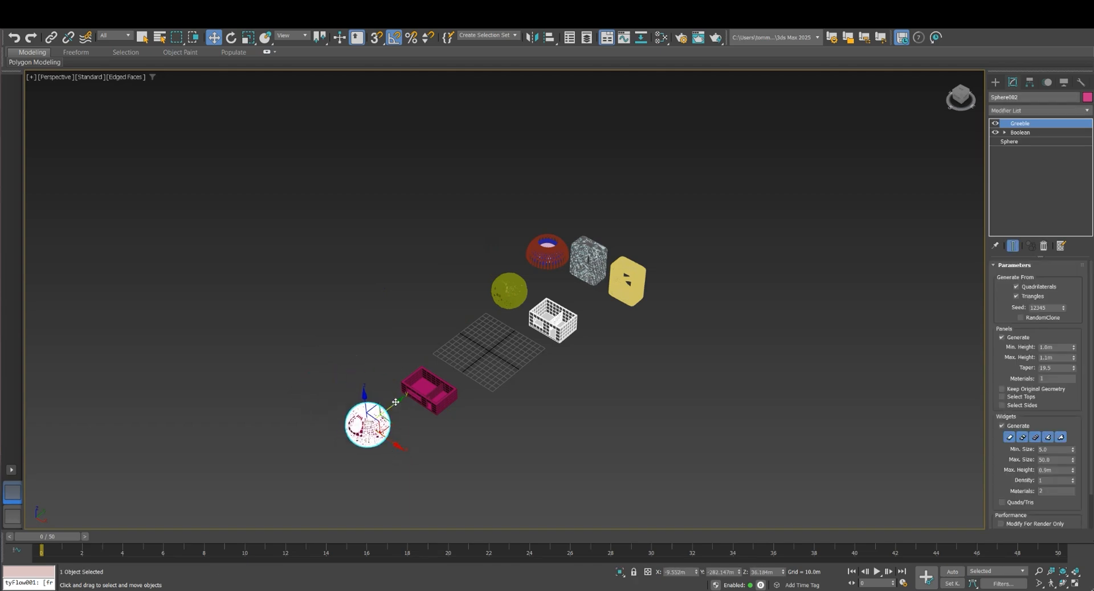
drag(396, 401, 447, 416)
alt+middle_drag(447, 415, 433, 434)
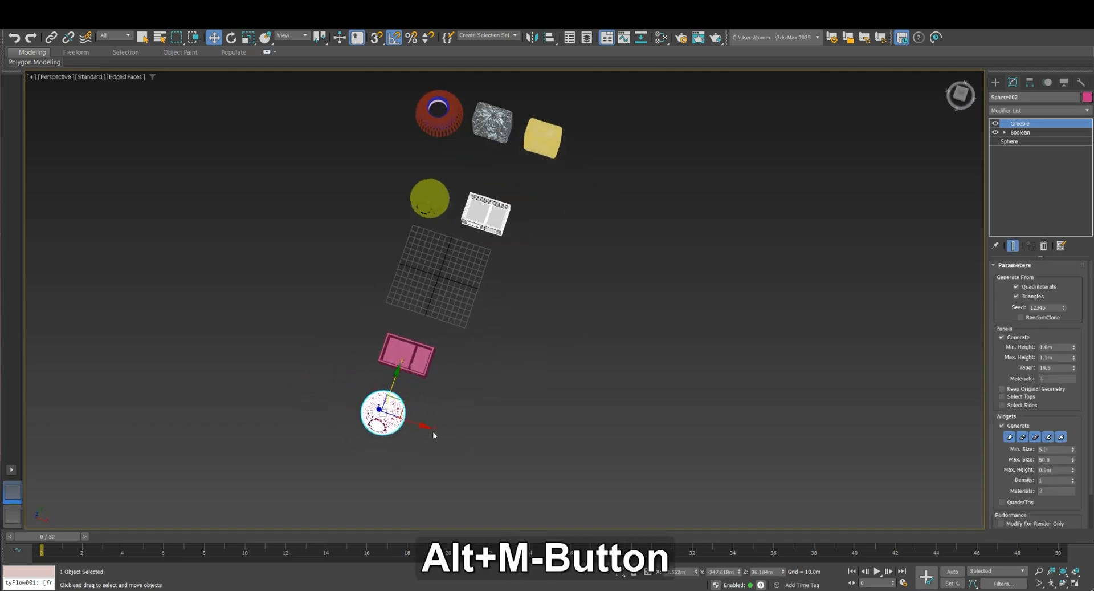
drag(425, 427, 426, 427)
mouse_move(400, 377)
mouse_down()
mouse_move(440, 253)
mouse_move(395, 408)
mouse_move(400, 372)
mouse_up()
scroll(409, 375, down, 4)
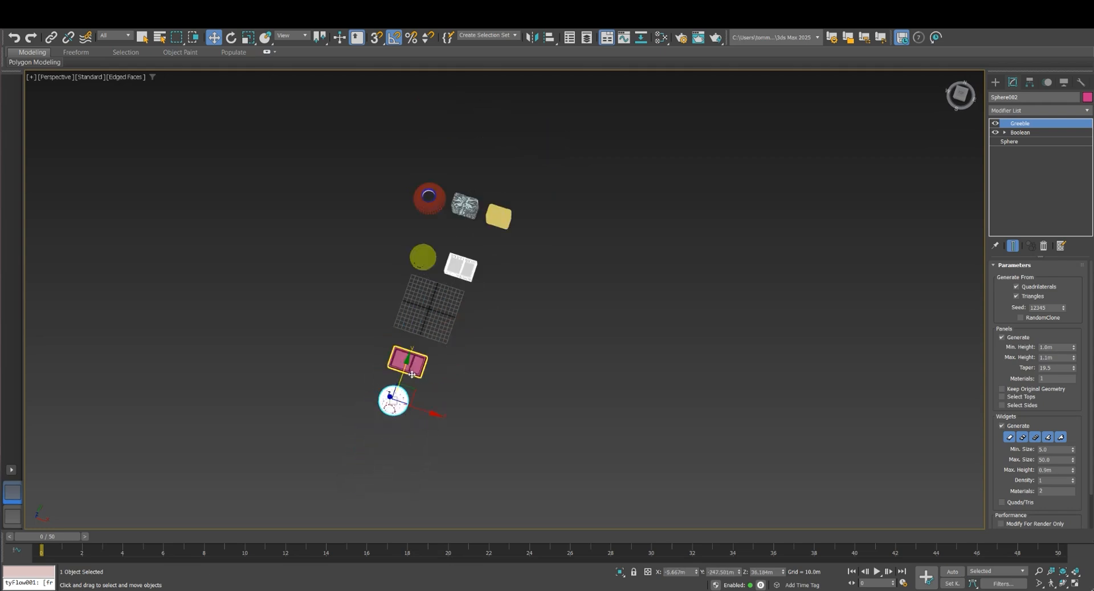
drag(464, 435, 411, 361)
click(479, 416)
Create a ground slab with the Box primitive, about 391 m long and 567 m wide, beneath the magenta house and sphere
alt+middle_drag(434, 436, 404, 376)
scroll(382, 297, up, 5)
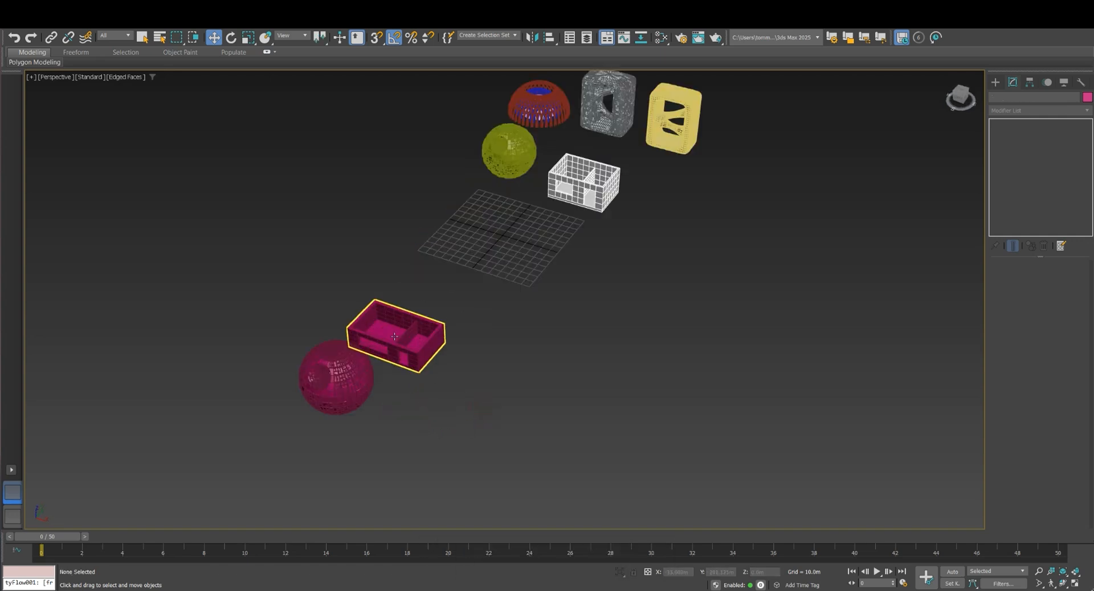
middle_drag(761, 297, 779, 313)
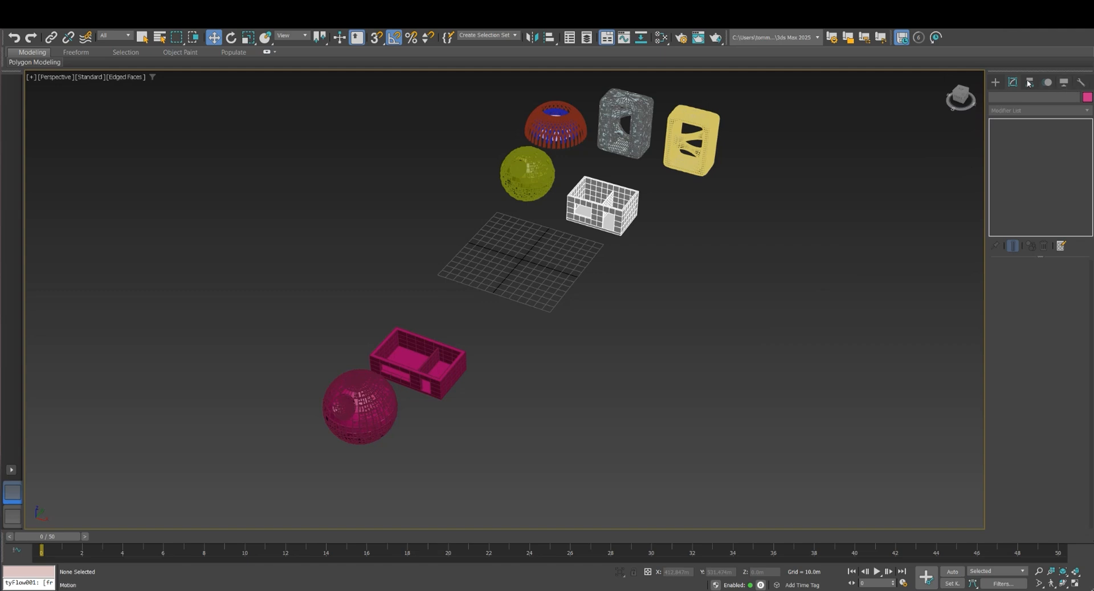
click(996, 83)
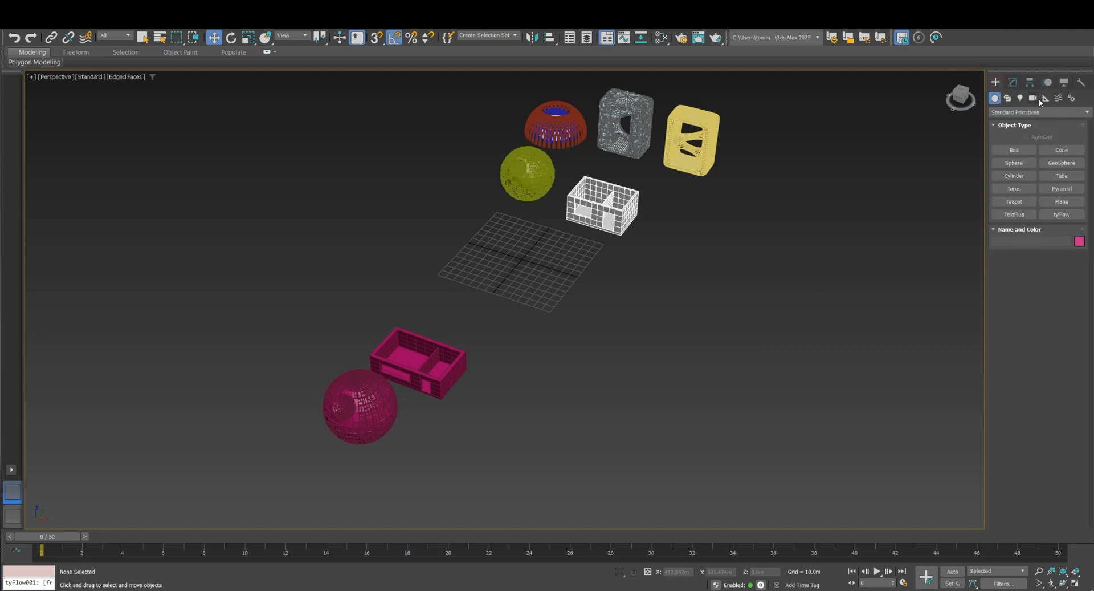
click(1046, 98)
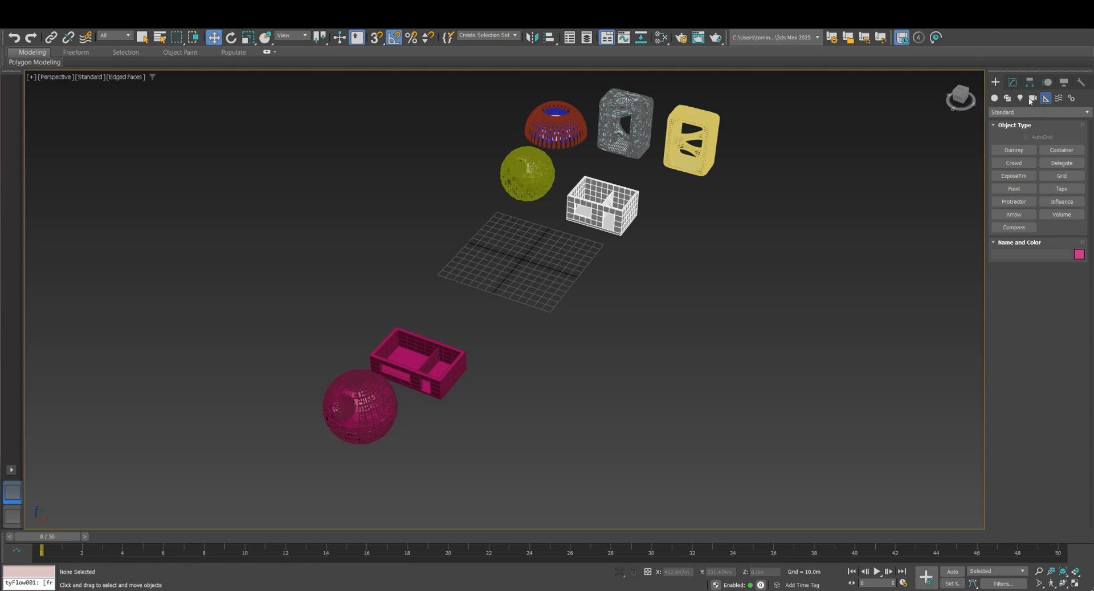
click(996, 98)
click(1015, 150)
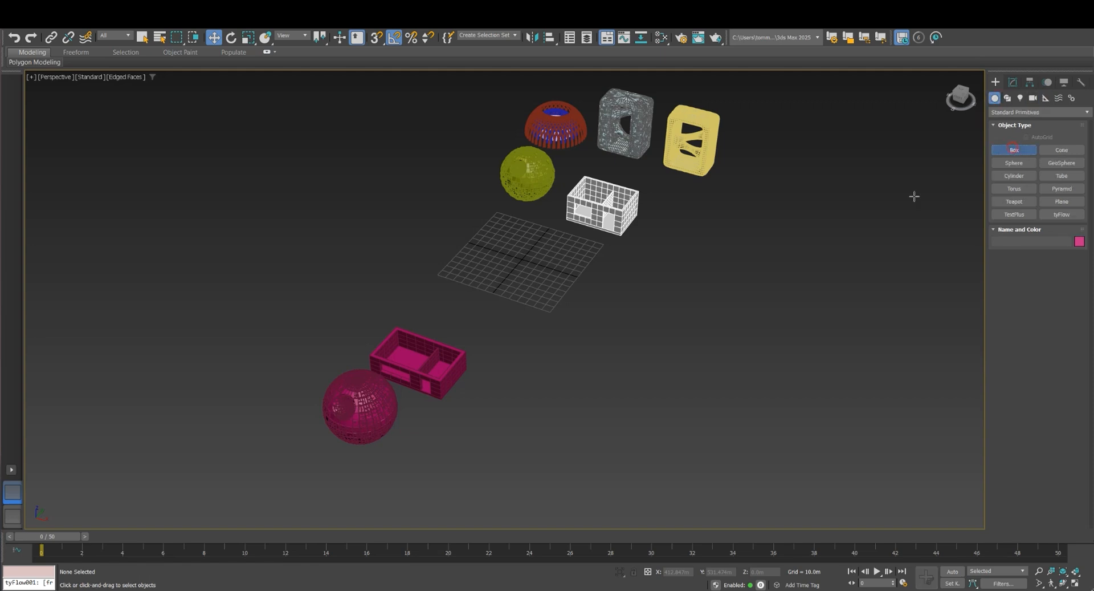
scroll(415, 304, down, 3)
drag(334, 249, 500, 495)
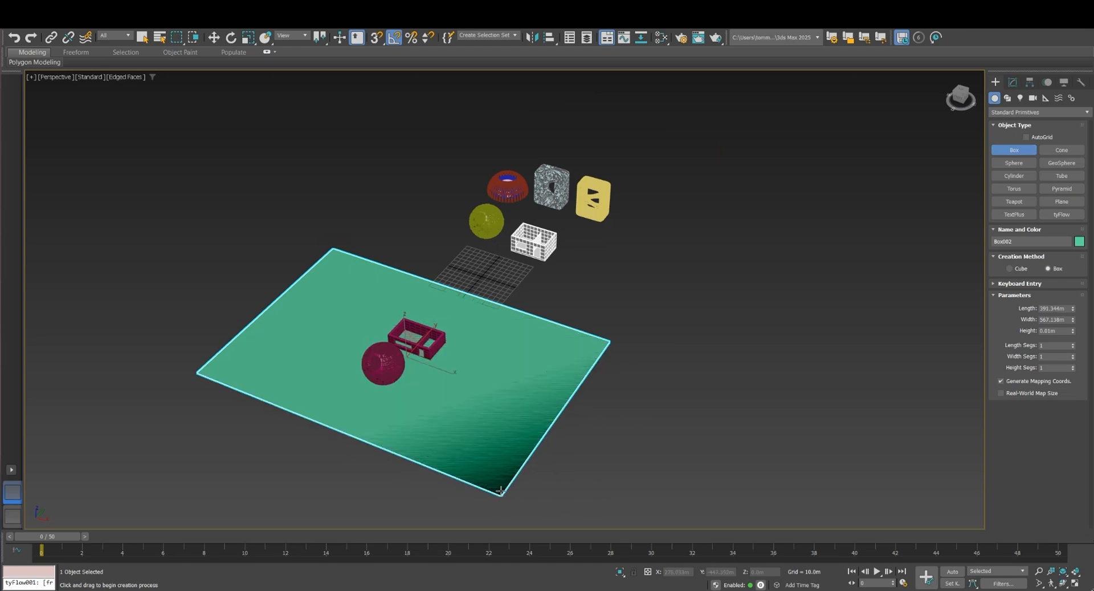
key(Escape)
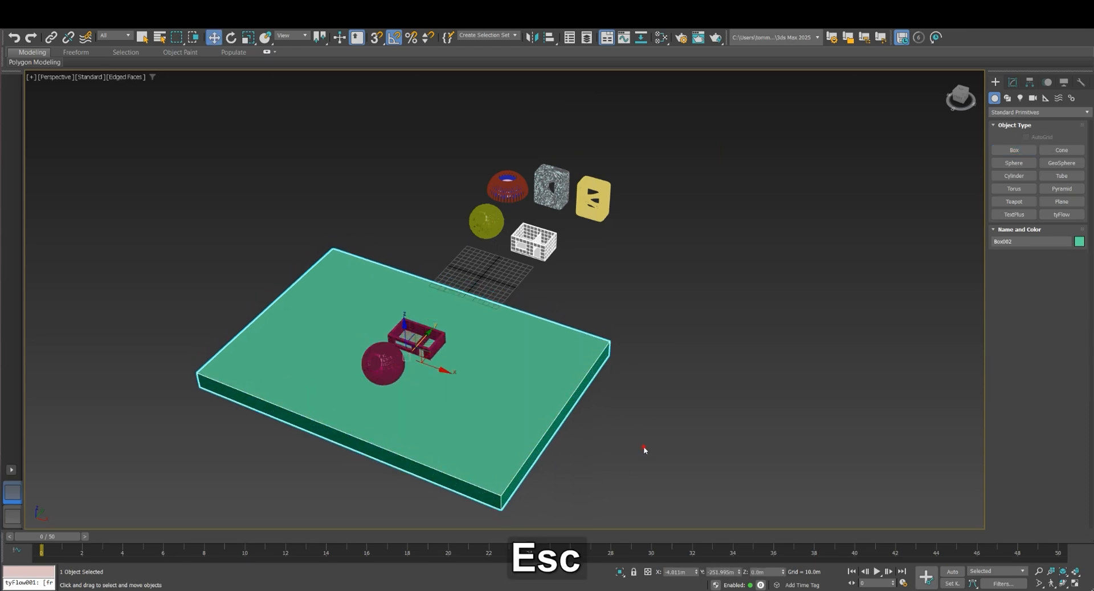
Examine how the magenta house rests on the green slab, from close up and from a distance
drag(620, 477, 539, 381)
alt+middle_drag(598, 362, 548, 365)
scroll(384, 407, up, 6)
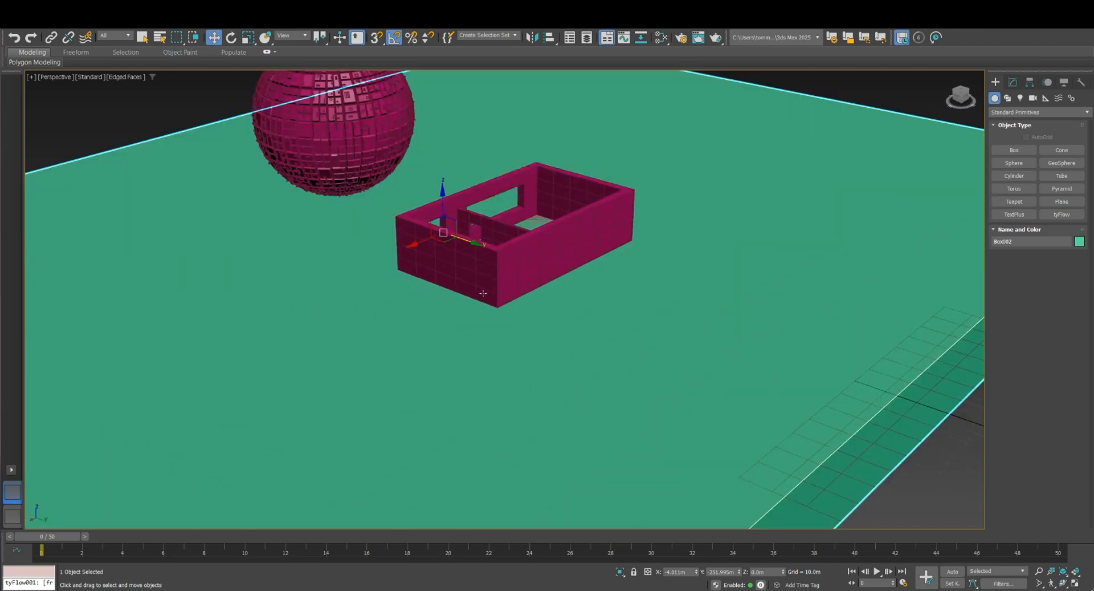
click(499, 233)
scroll(501, 232, up, 3)
drag(557, 246, 557, 224)
scroll(458, 244, down, 8)
scroll(555, 288, down, 6)
click(576, 393)
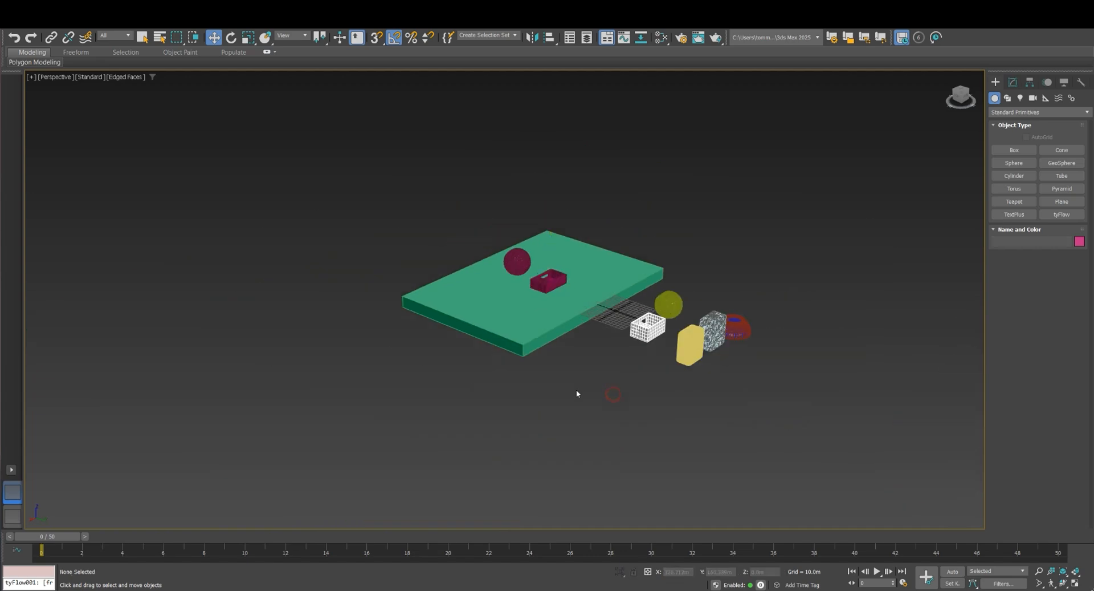
Enlarge the green slab to about 1228 m long and 635 m wide, and shift it along its length beneath all the models
click(574, 321)
alt+middle_drag(576, 340, 574, 374)
click(1013, 82)
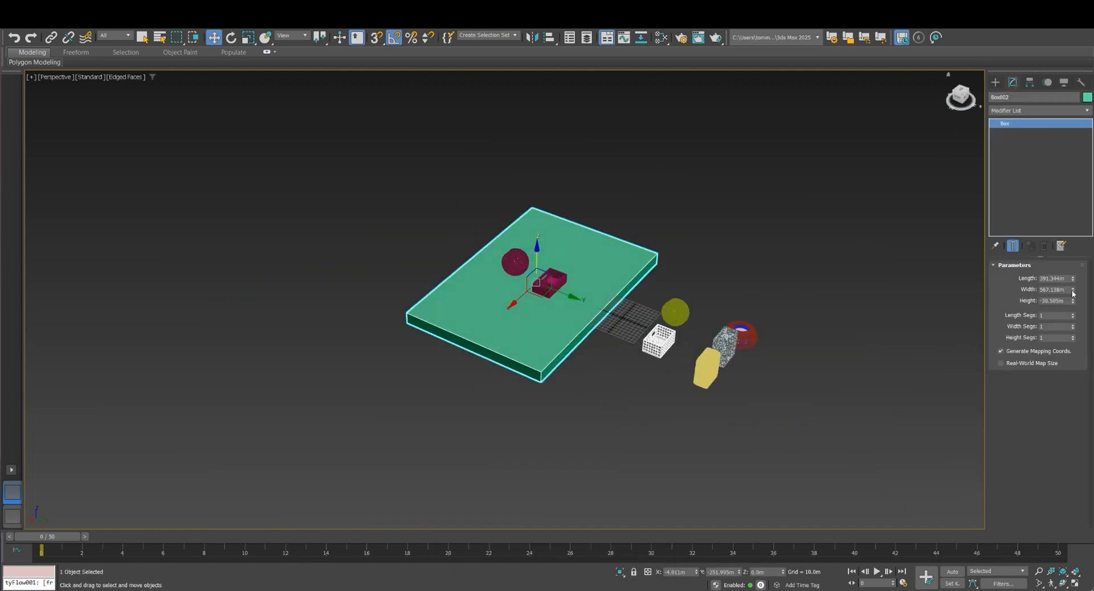
drag(1073, 292, 1056, 189)
alt+middle_drag(551, 344, 563, 357)
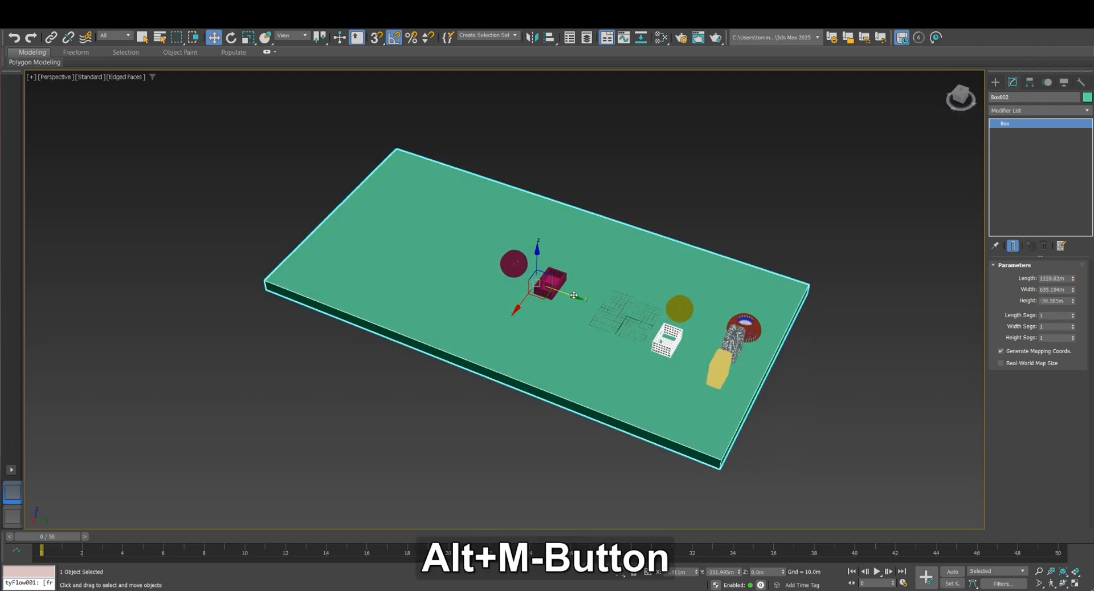
drag(574, 295, 654, 321)
click(522, 438)
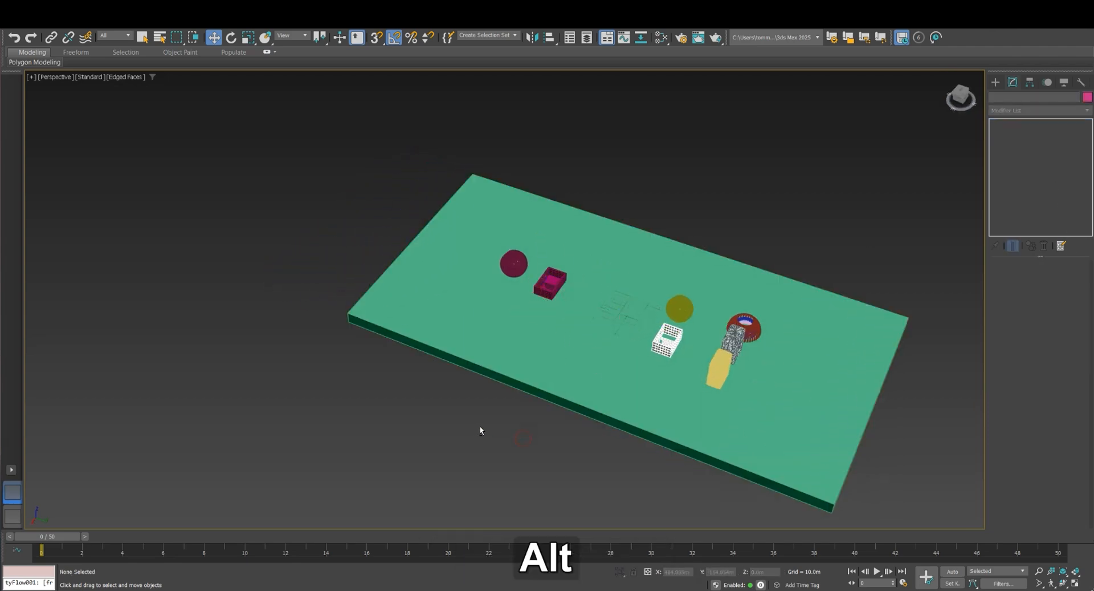
Create a tyFlow object on the slab beside the white house
alt+middle_drag(481, 430, 614, 379)
middle_drag(549, 173, 540, 303)
scroll(539, 303, up, 5)
middle_drag(471, 247, 545, 314)
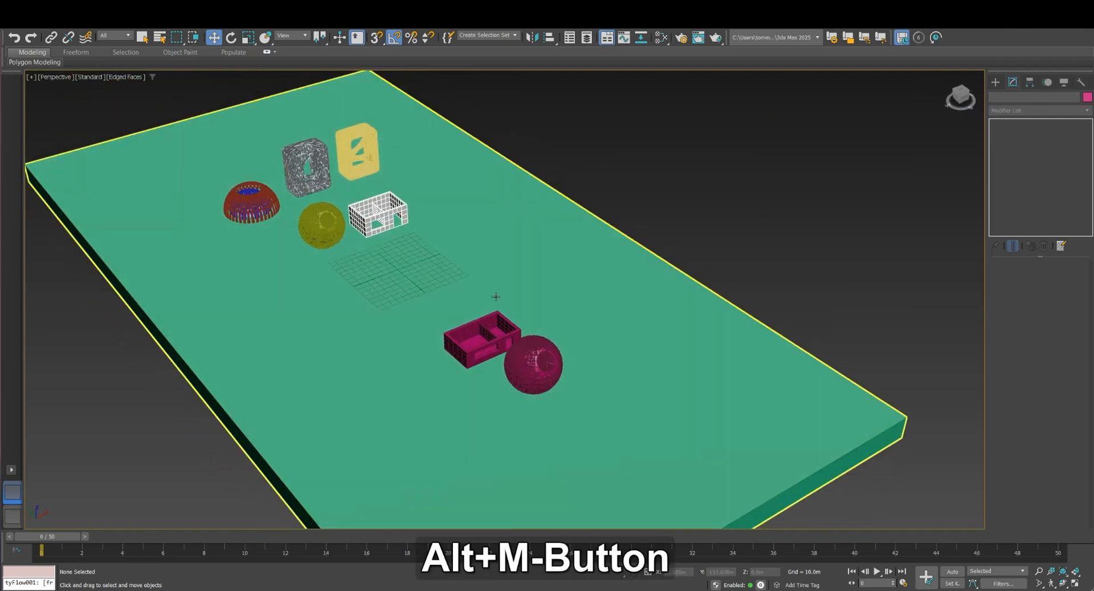
click(995, 82)
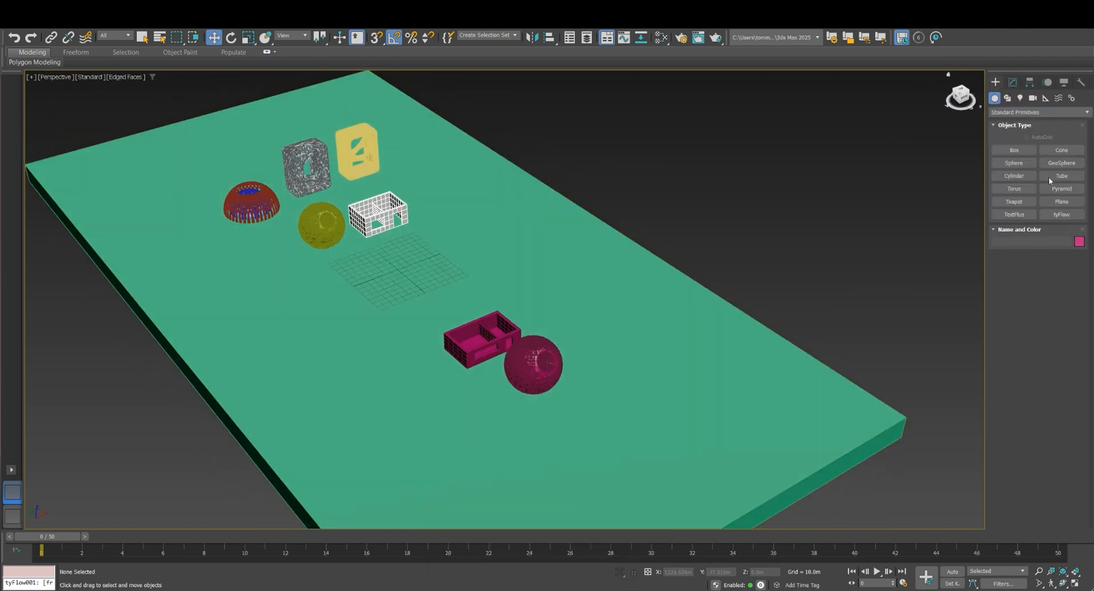
click(1062, 215)
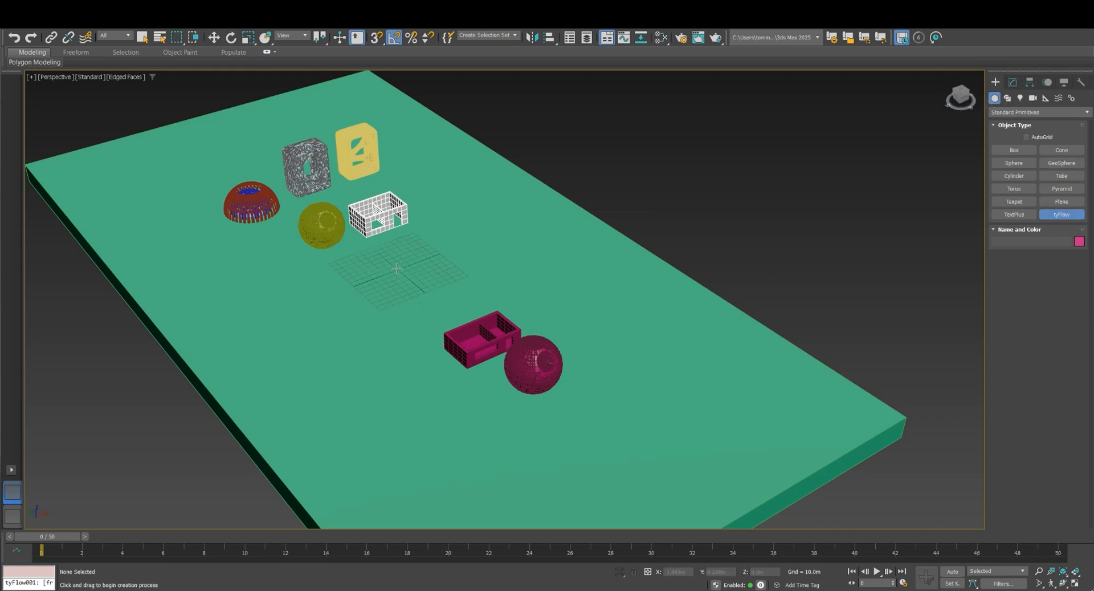
click(355, 243)
key(Escape)
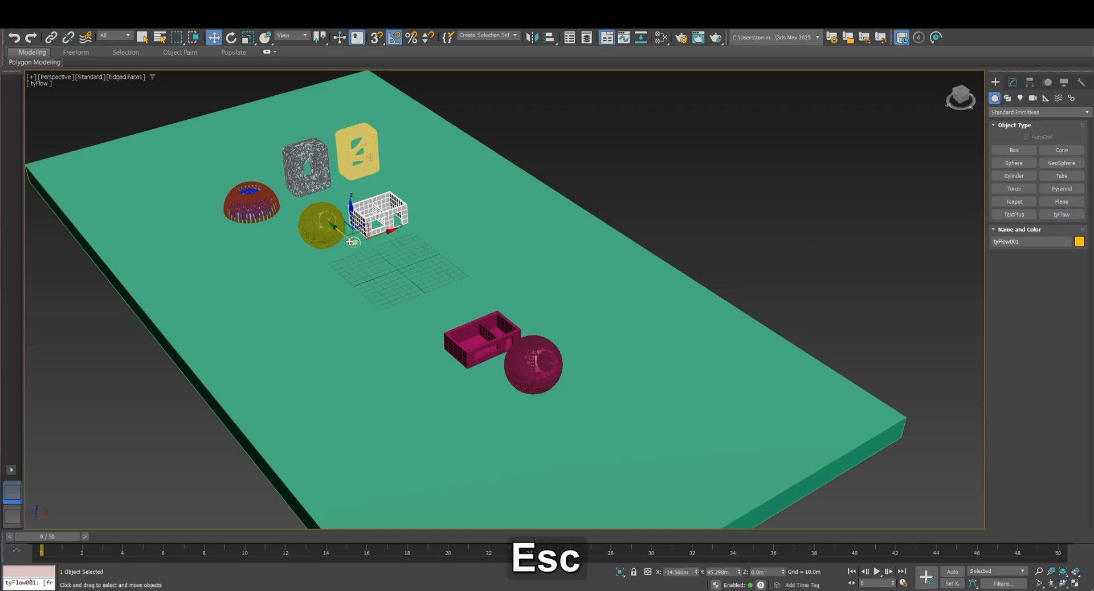
scroll(357, 242, up, 4)
scroll(377, 223, down, 3)
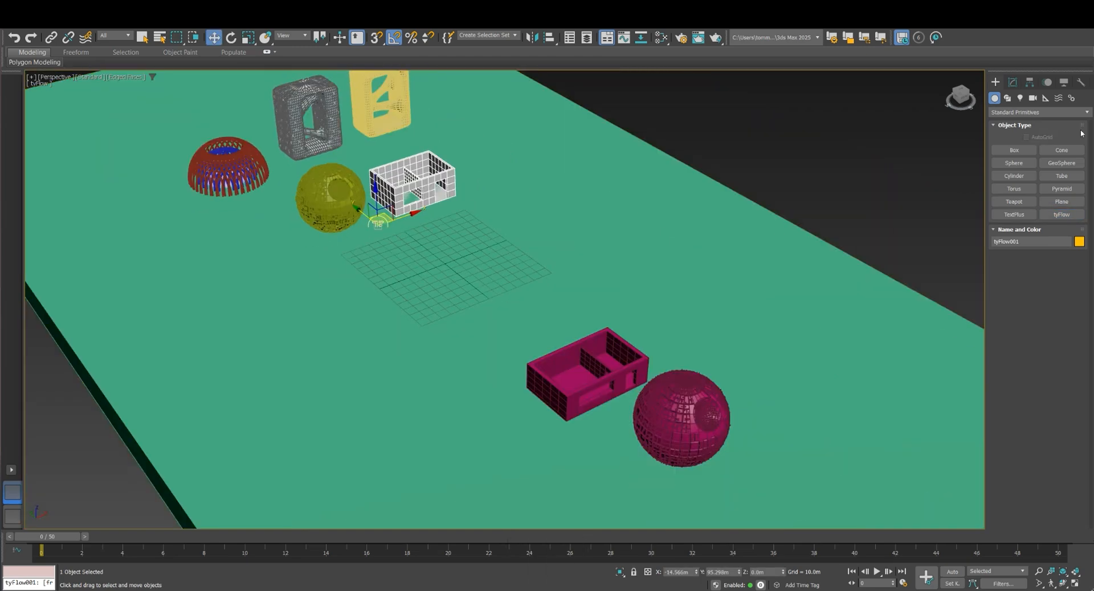
Open the tyFlow object's editor, reposition its window and look through the available operators
click(1012, 81)
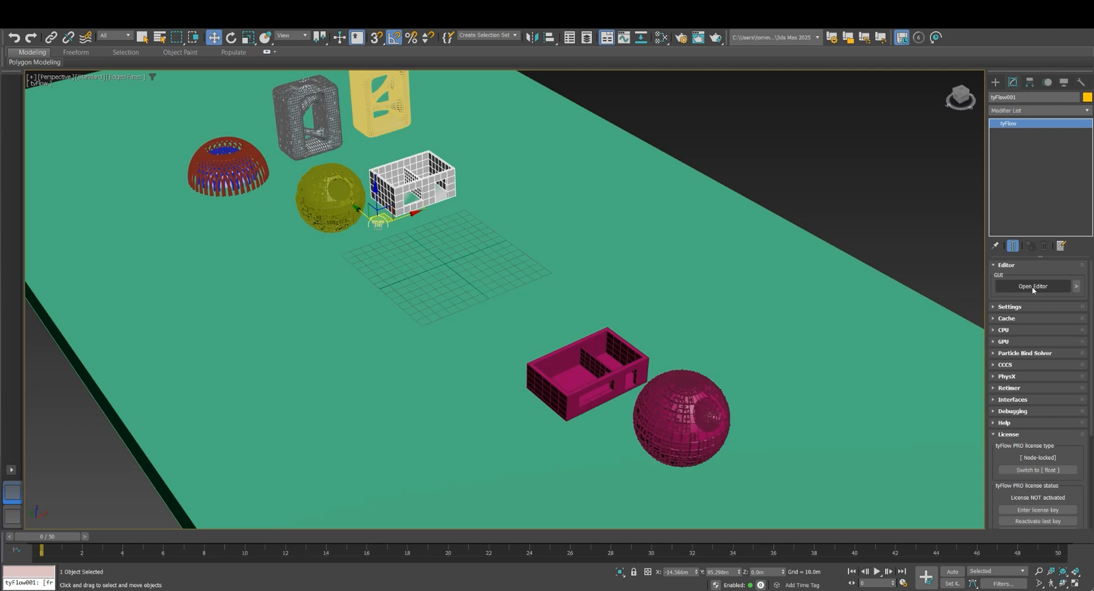
click(1033, 286)
drag(442, 104, 430, 84)
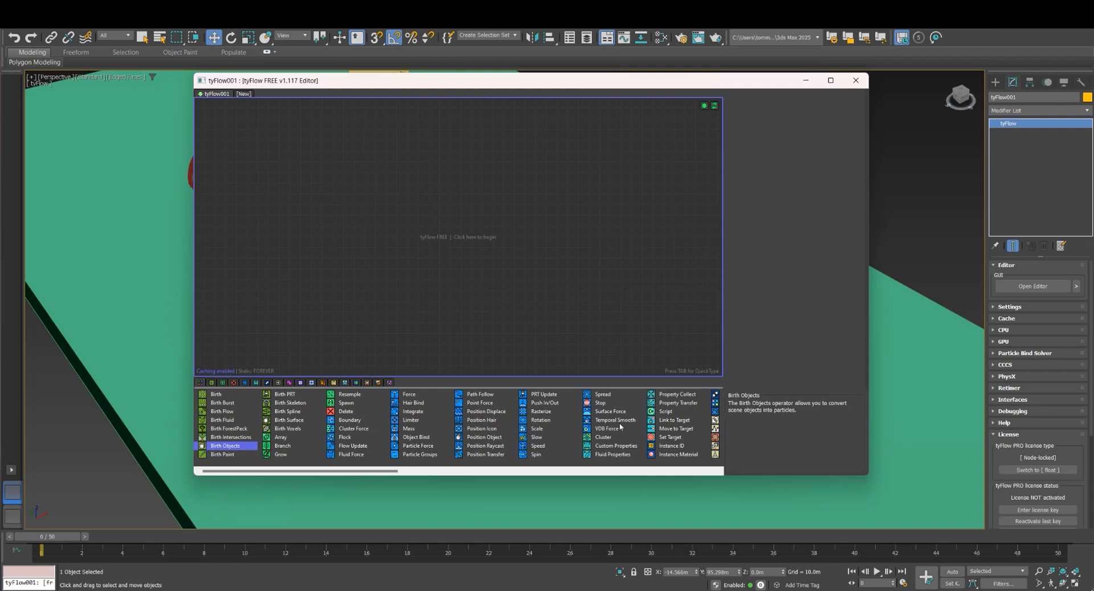
drag(377, 471, 254, 468)
Filter the operators to the birth category and add a Birth Objects operator as a new event in the flow
click(212, 382)
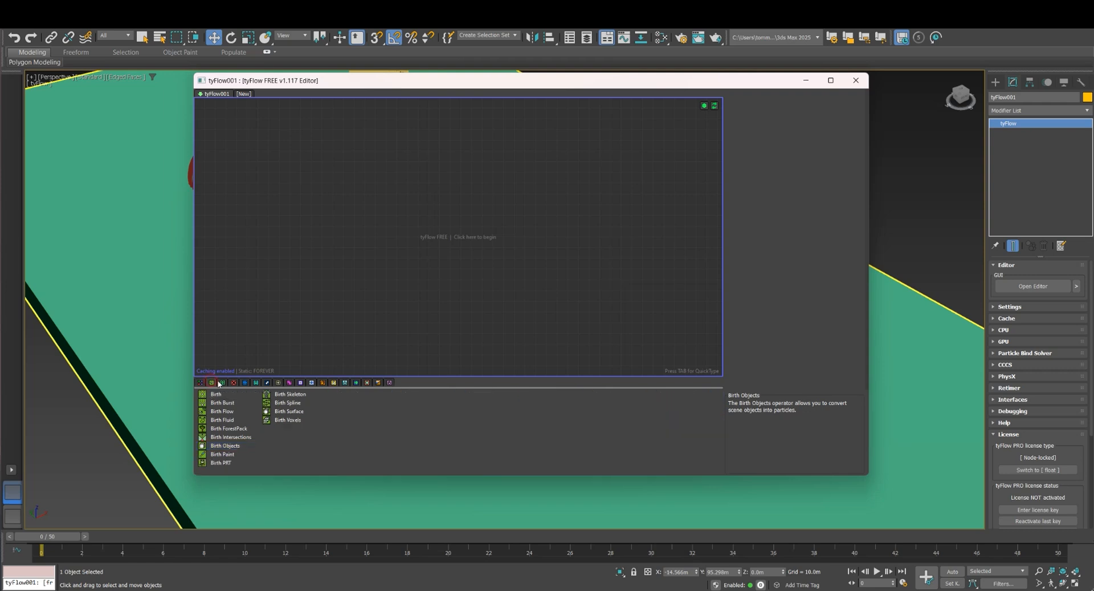
click(242, 382)
click(212, 382)
click(223, 383)
click(213, 383)
click(215, 395)
click(226, 446)
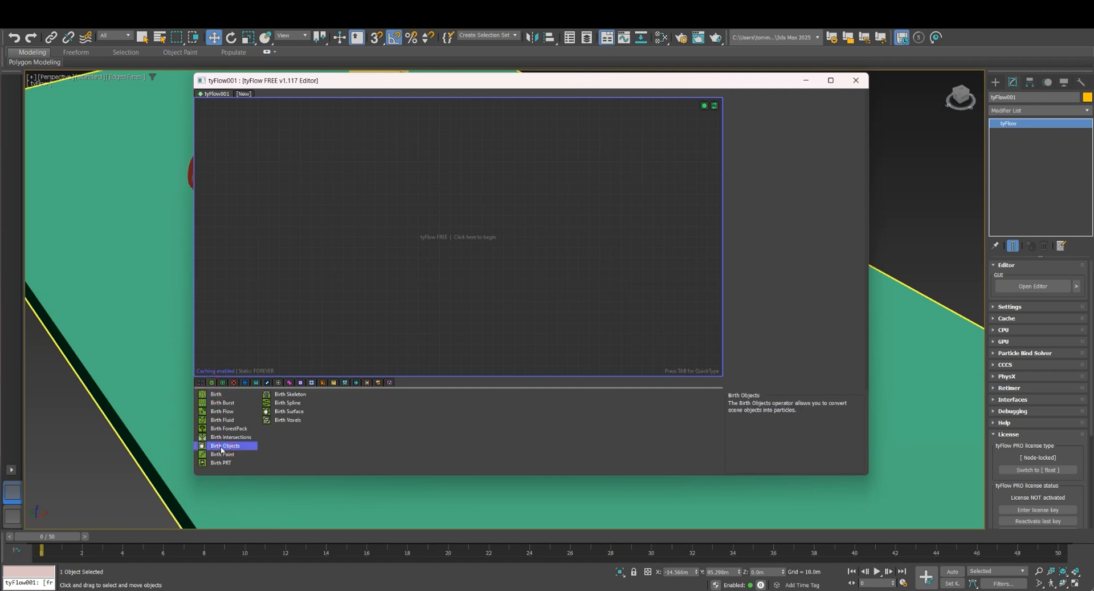
drag(402, 266, 395, 217)
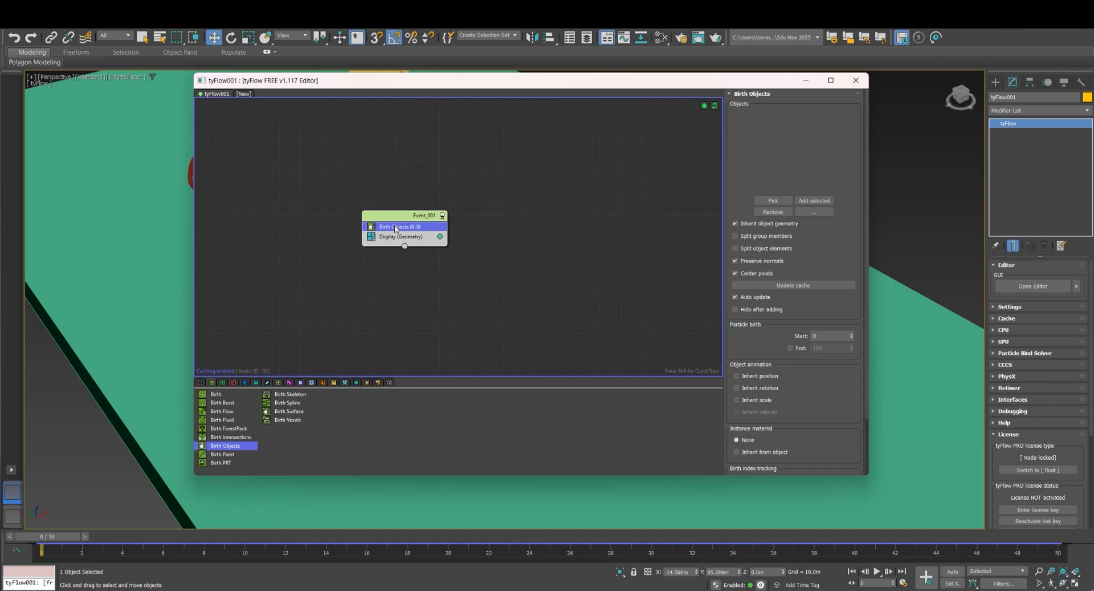
Rearrange and narrow the tyFlow editor window to uncover the magenta house and sphere, and reposition the event inside it
drag(477, 80, 254, 83)
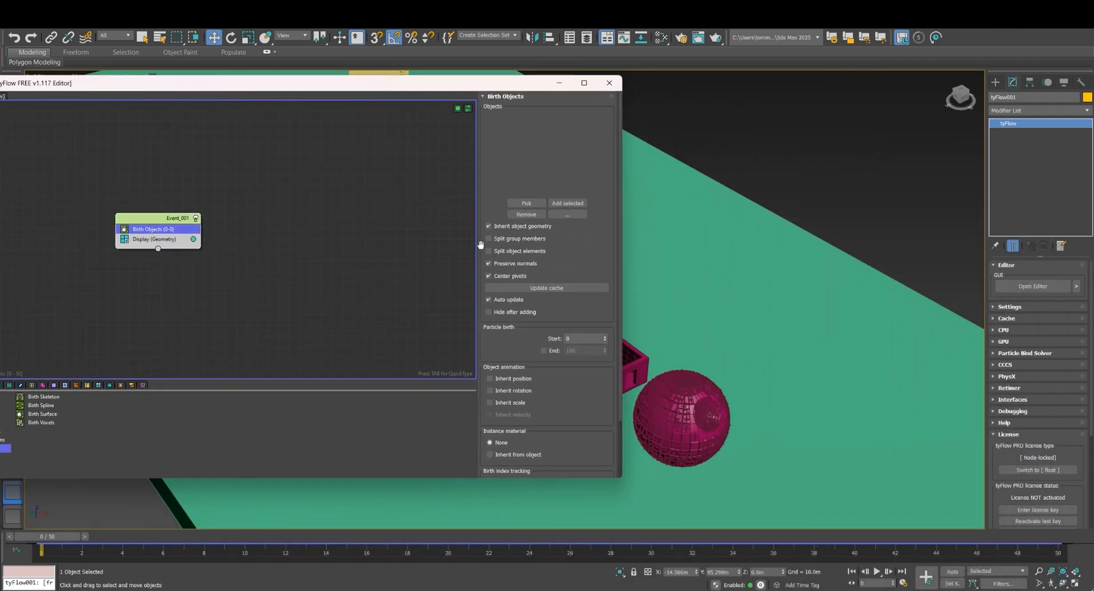
drag(627, 287, 432, 287)
drag(206, 83, 302, 86)
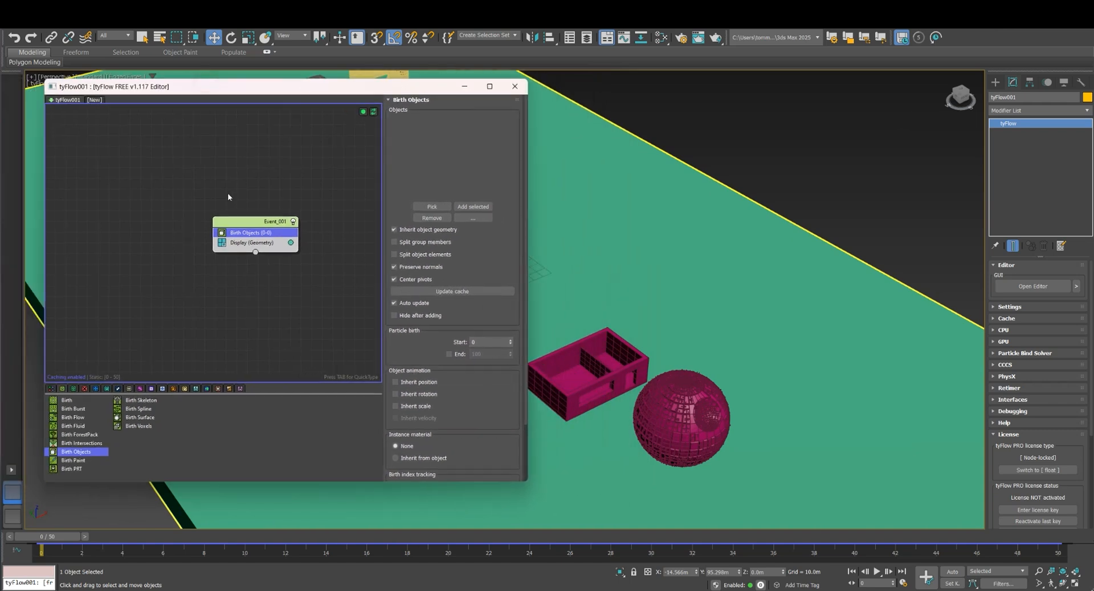
drag(241, 225, 199, 191)
Add the magenta house to the Birth Objects operator's object list
middle_drag(613, 372, 694, 307)
click(686, 342)
scroll(660, 334, up, 3)
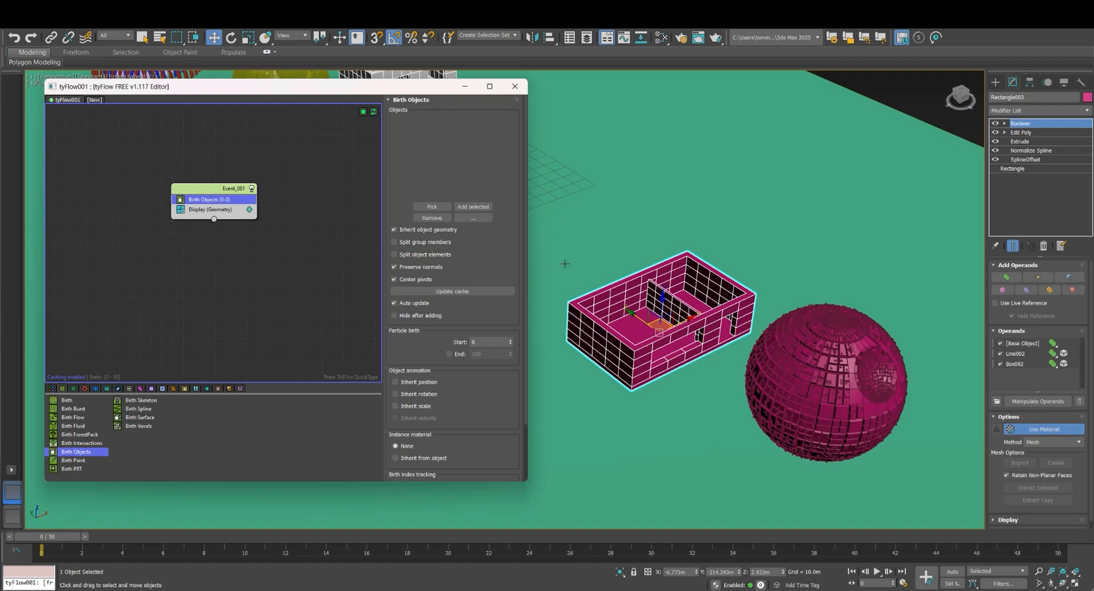
click(477, 207)
click(476, 207)
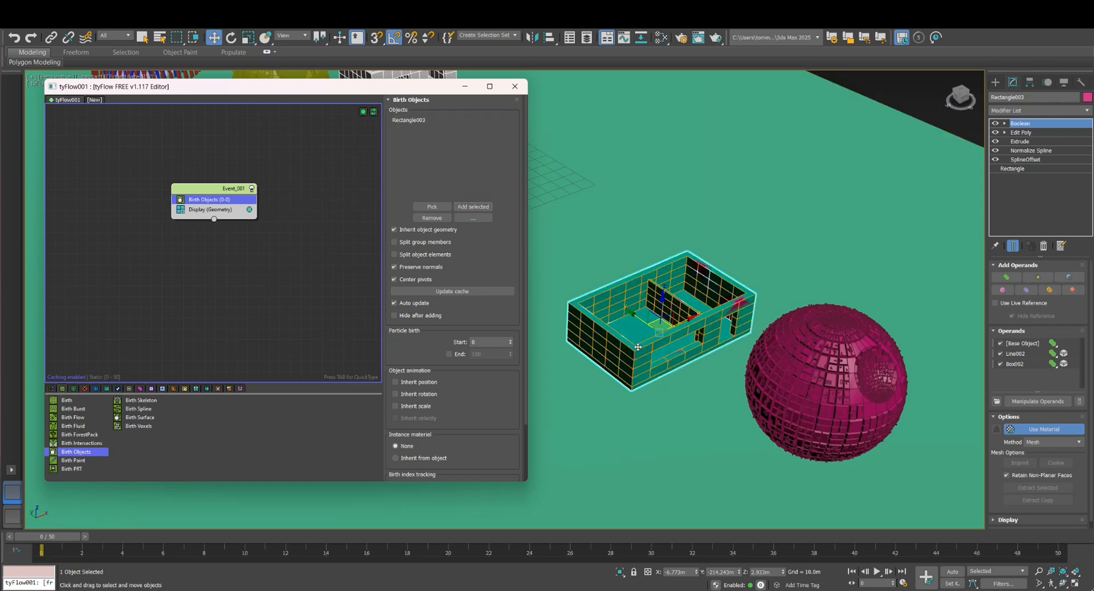
Hide the original magenta house in the scene, leaving its tyFlow copy displayed
click(921, 96)
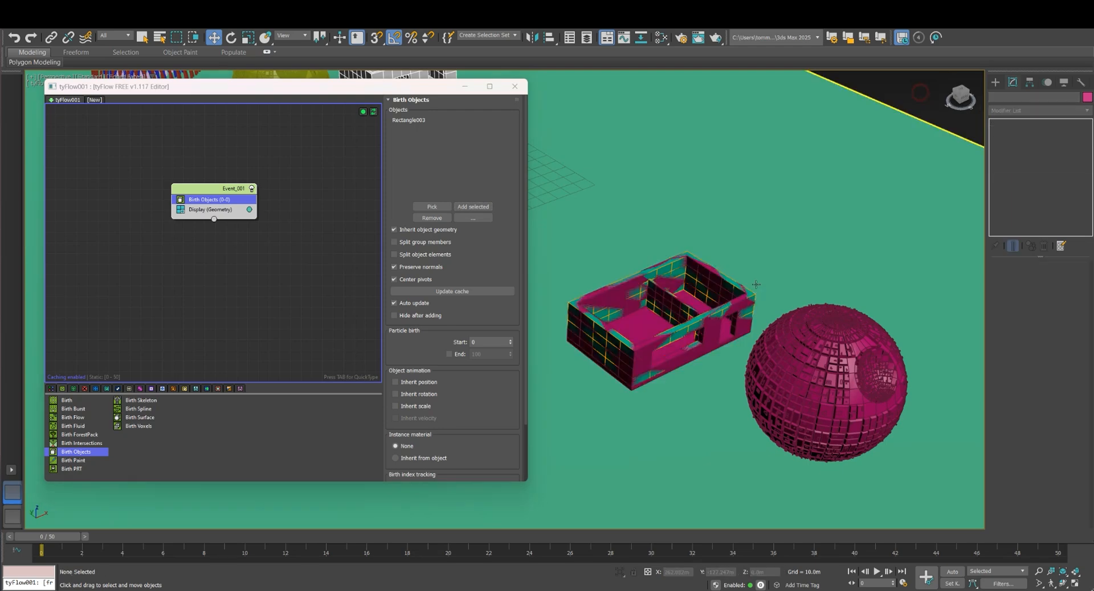
click(663, 337)
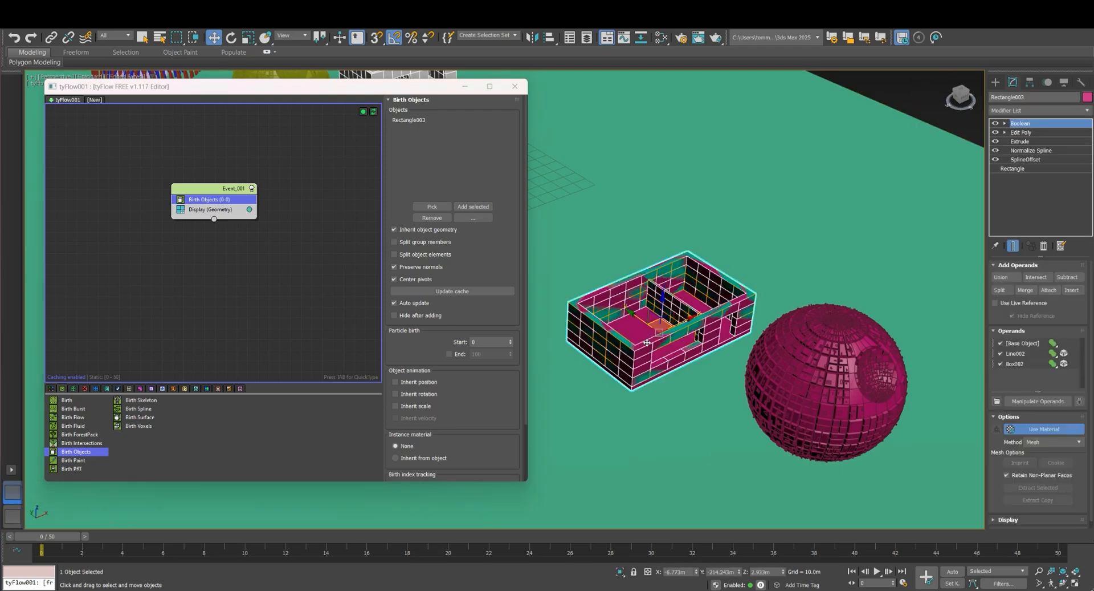
right_click(645, 340)
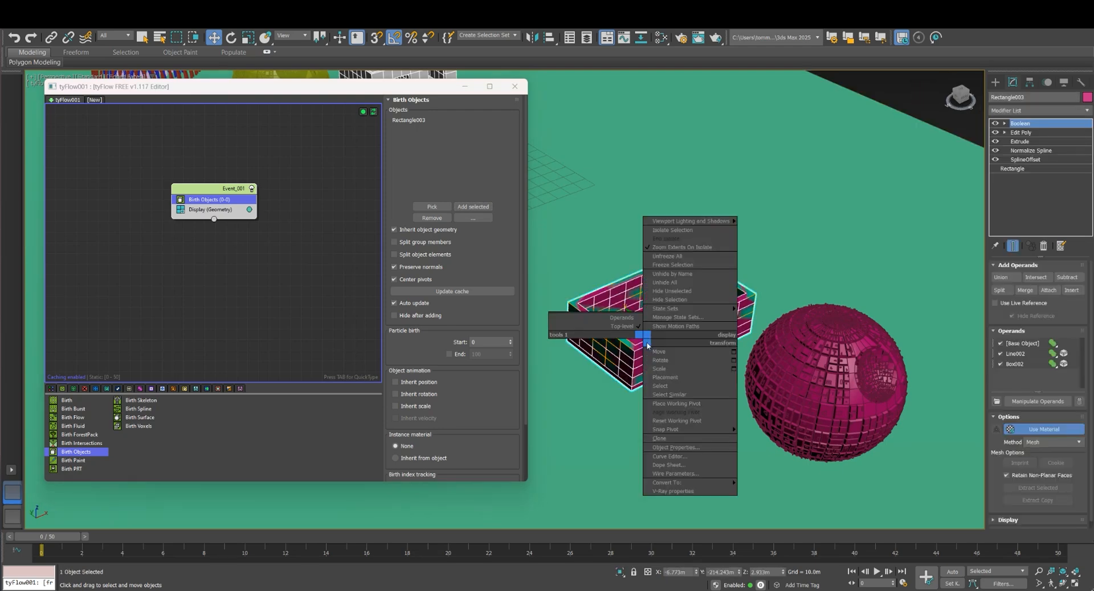
click(675, 299)
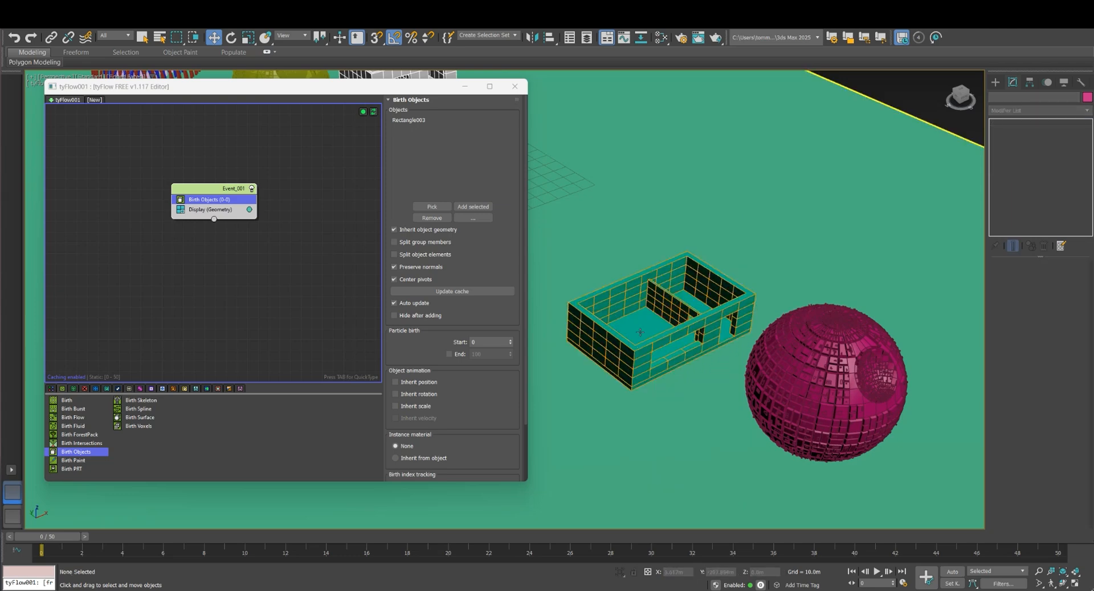
Set the event's geometry display color to a pale pinkish grey, RGB 227, 212, 212
click(250, 210)
mouse_move(321, 283)
mouse_down()
mouse_move(295, 258)
mouse_move(352, 304)
mouse_move(363, 285)
mouse_move(363, 310)
mouse_up()
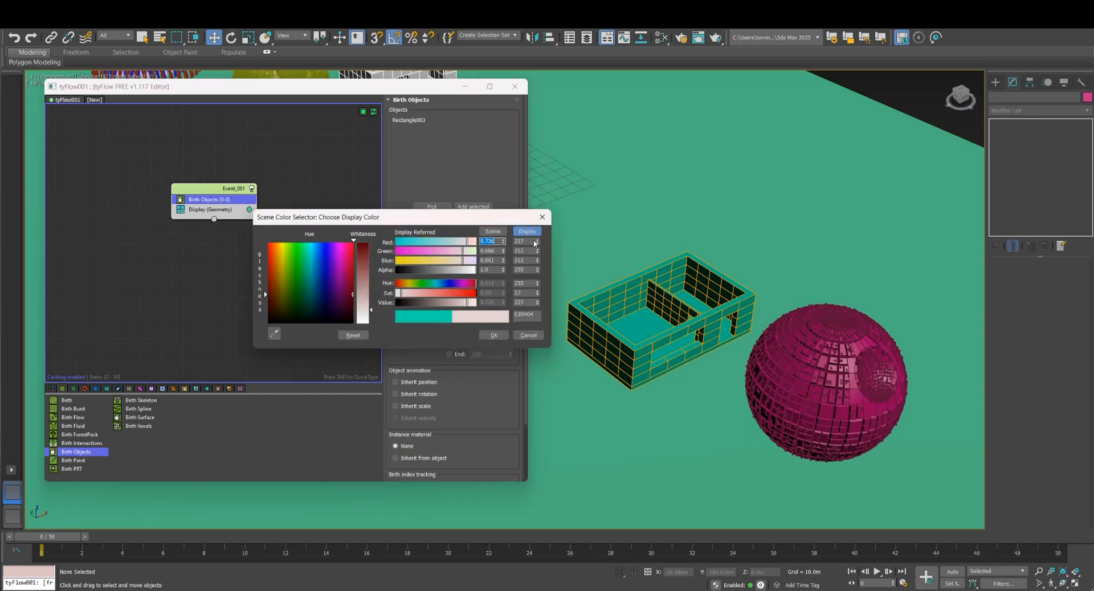
click(485, 335)
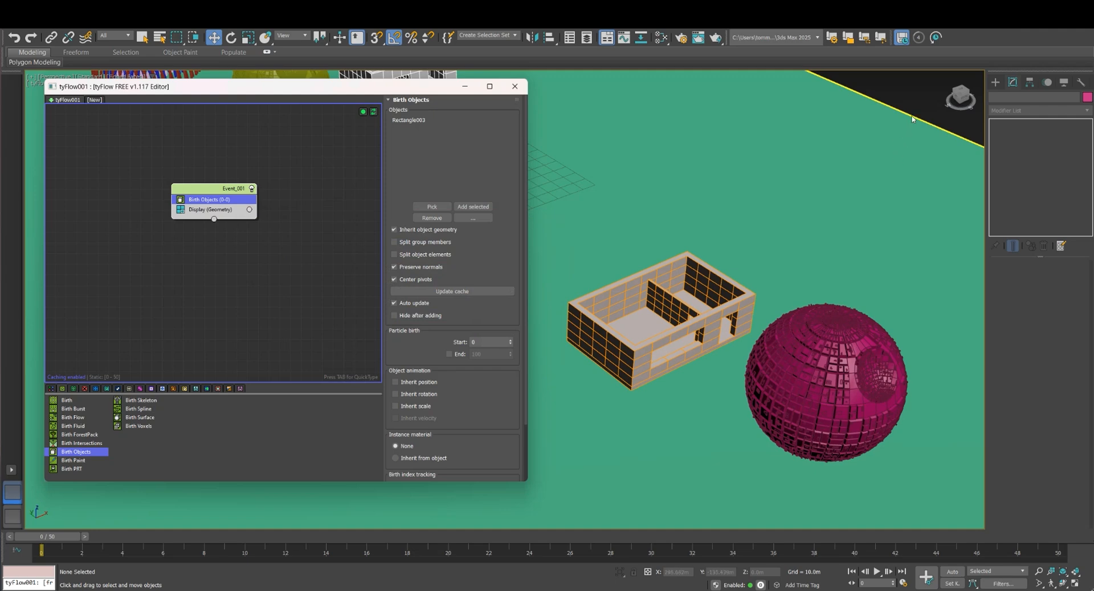
Shrink the tyFlow editor's width further to free more of the viewport around the house and sphere
scroll(794, 172, down, 5)
scroll(608, 298, up, 7)
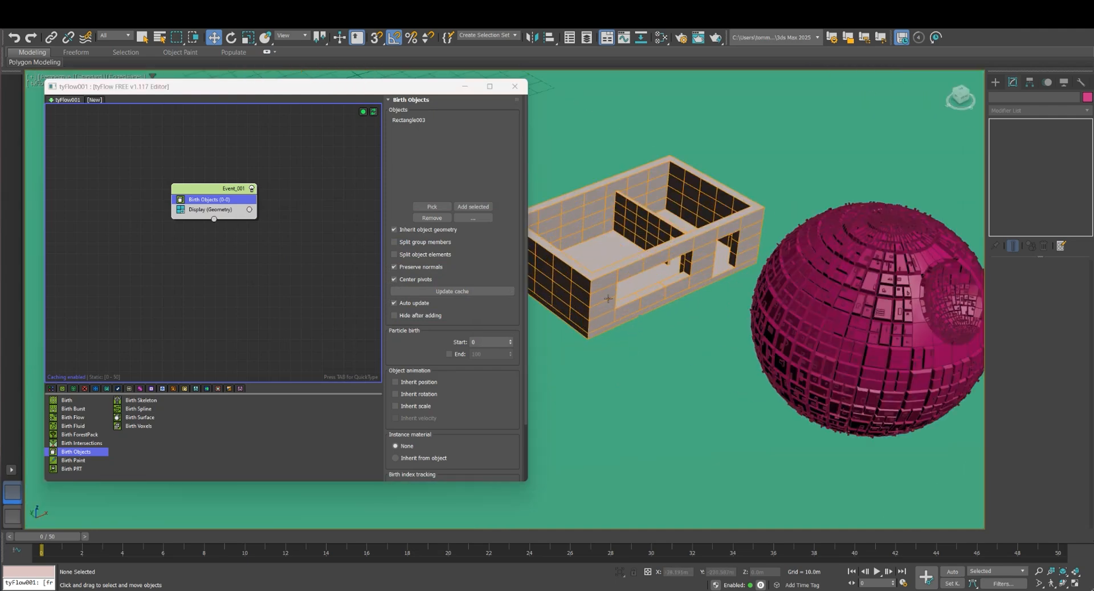
scroll(613, 321, down, 3)
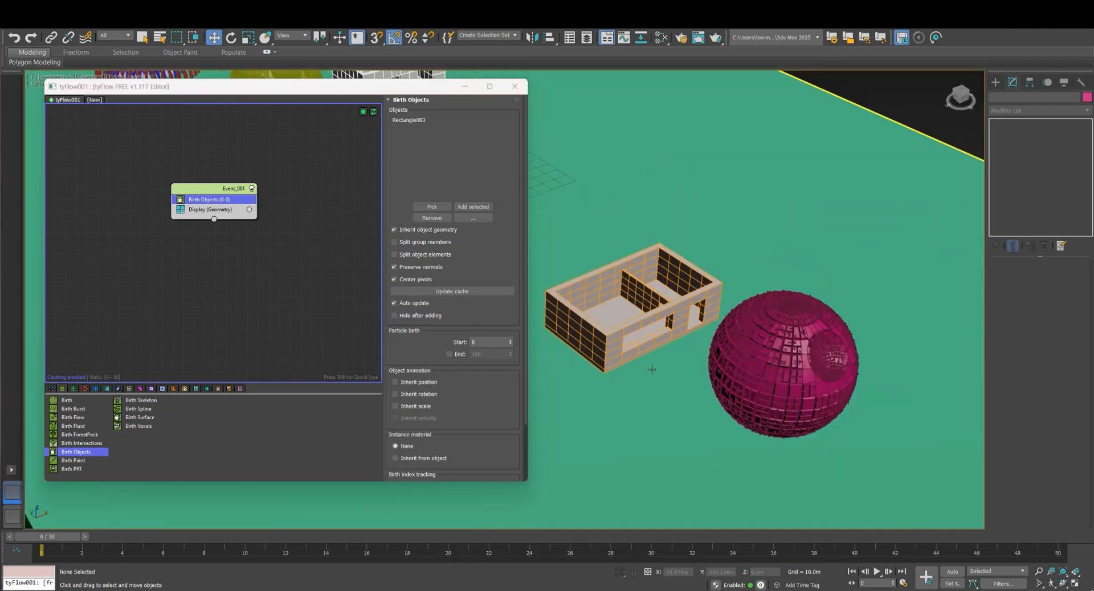
middle_drag(652, 370, 718, 344)
drag(527, 317, 369, 317)
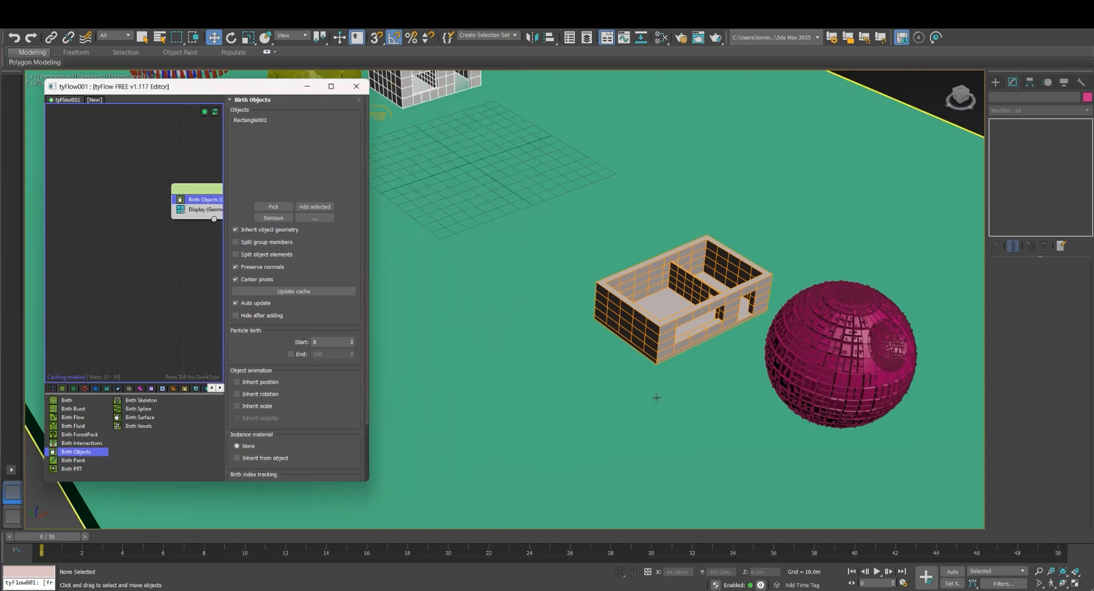
Use Auto Key to animate the magenta sphere along Y through the house, reaching about Y -48 m at frame 30
alt+middle_drag(655, 393, 682, 412)
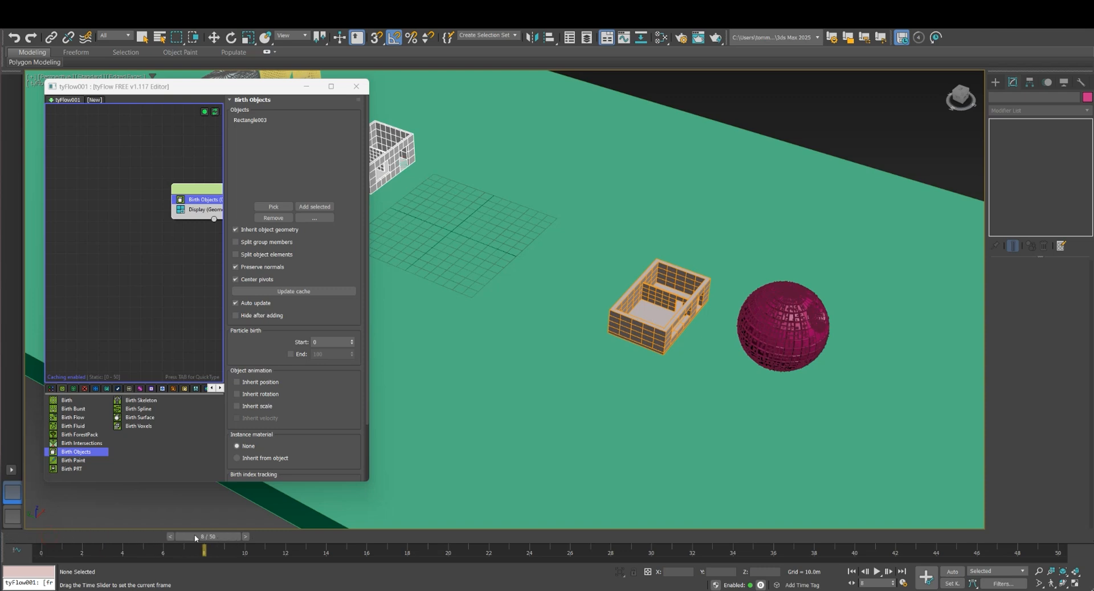
click(766, 347)
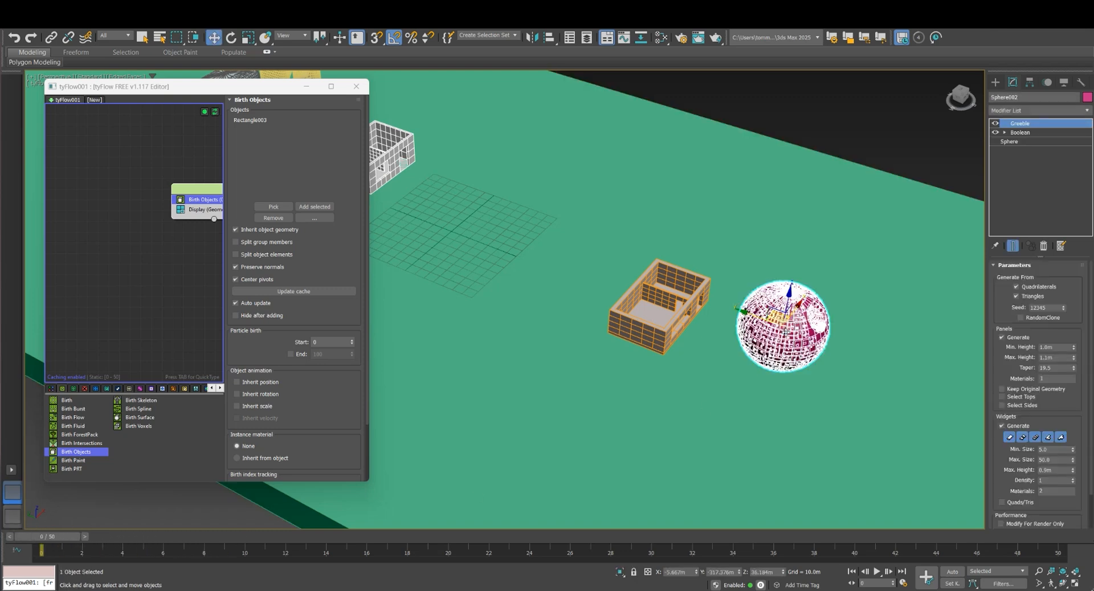
middle_drag(766, 347, 702, 359)
key(n)
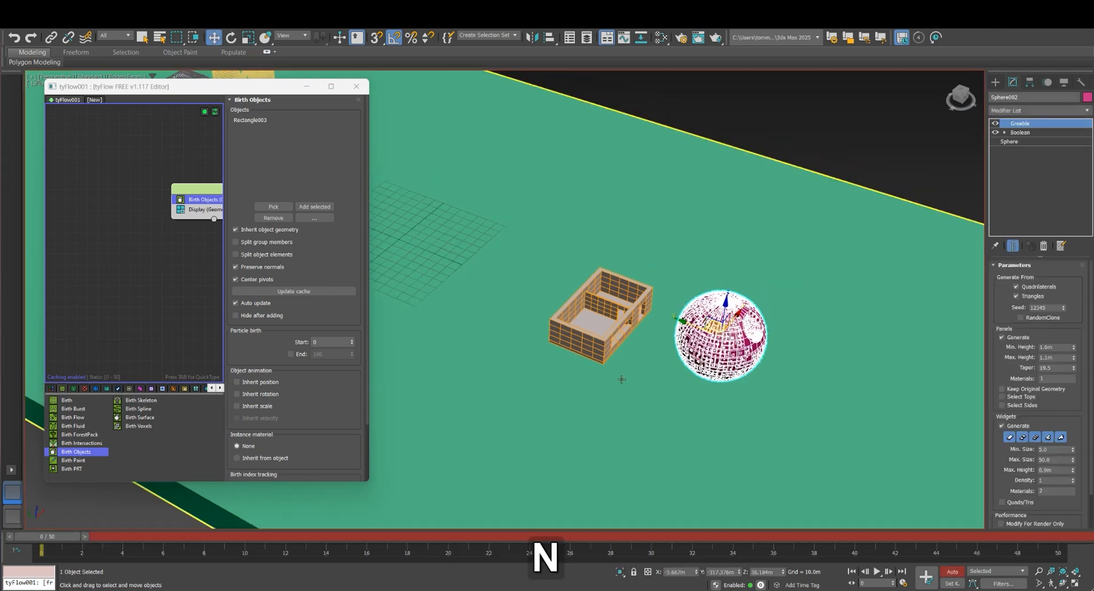
drag(73, 541, 651, 546)
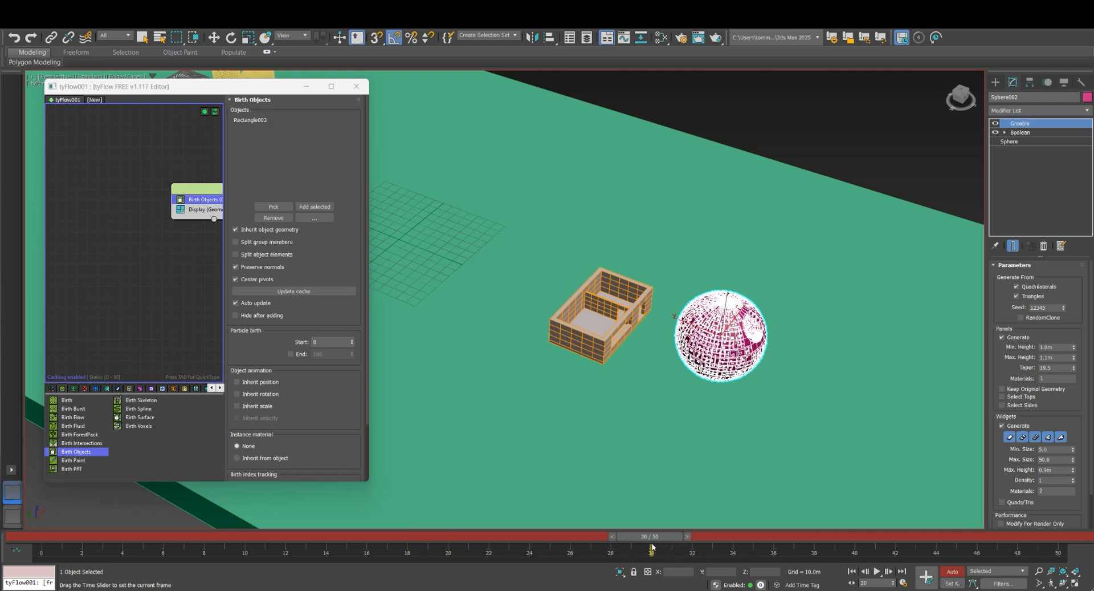
key(w)
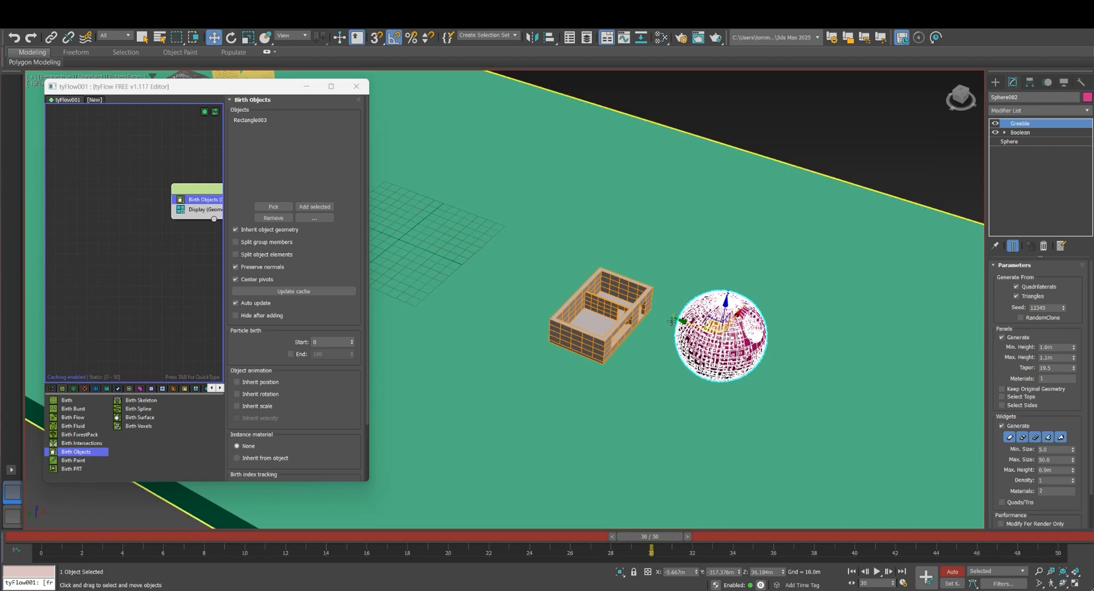
drag(682, 321, 551, 280)
scroll(639, 317, down, 5)
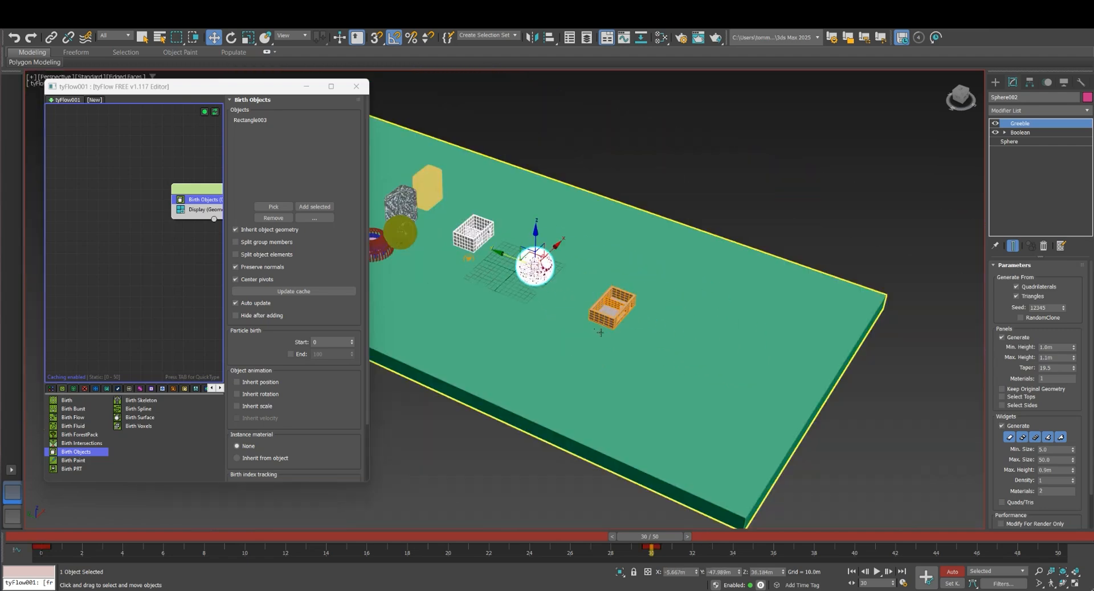
key(n)
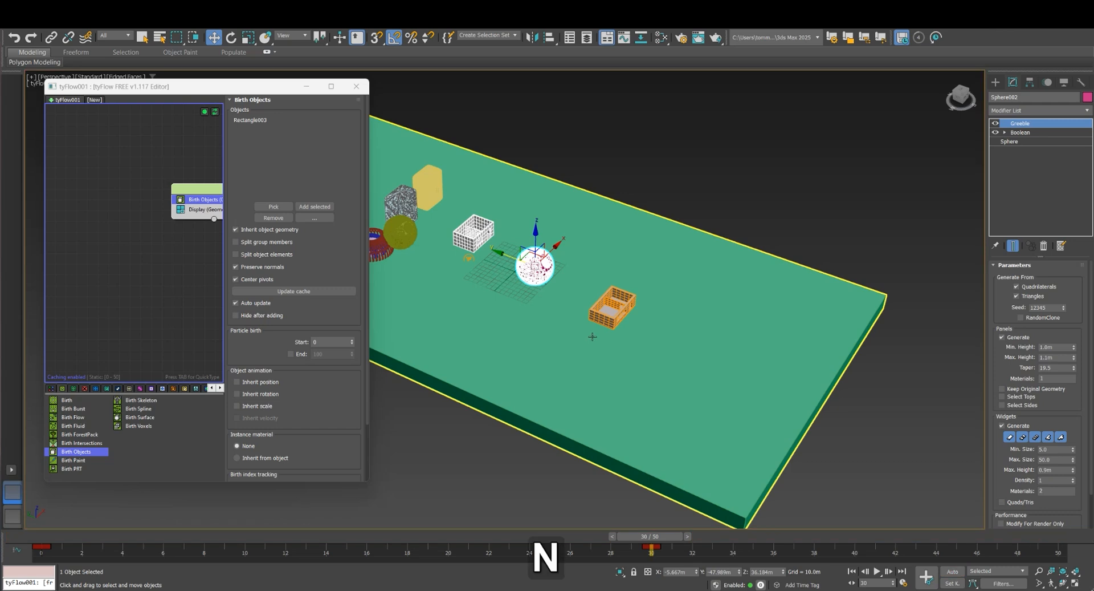
Scrub back through the animation and delete all animation keys from the olive-yellow sphere
drag(652, 536, 457, 513)
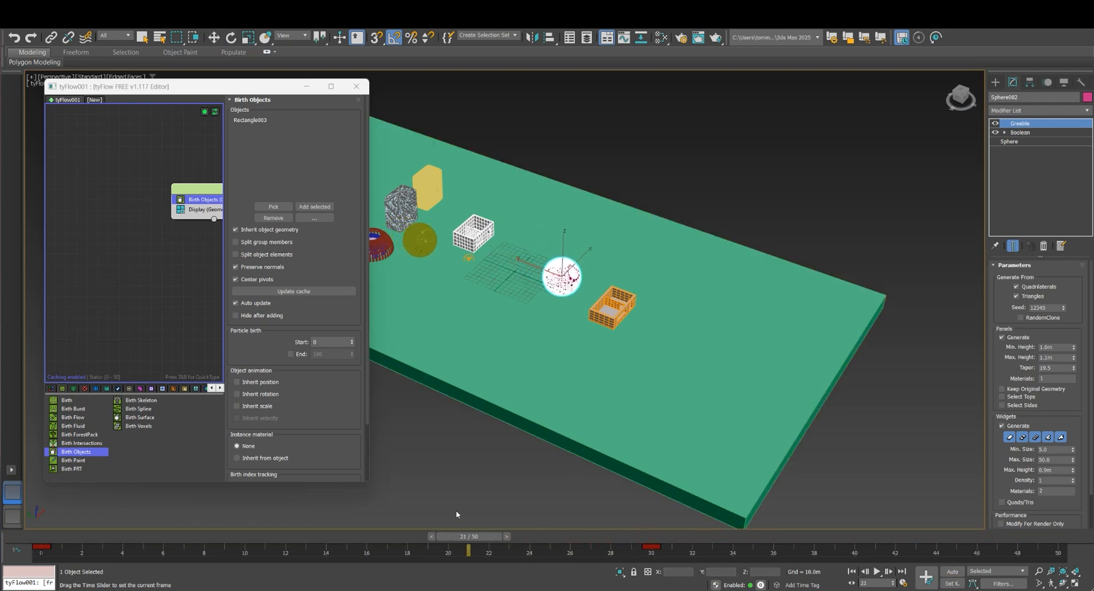
click(416, 245)
right_click(43, 546)
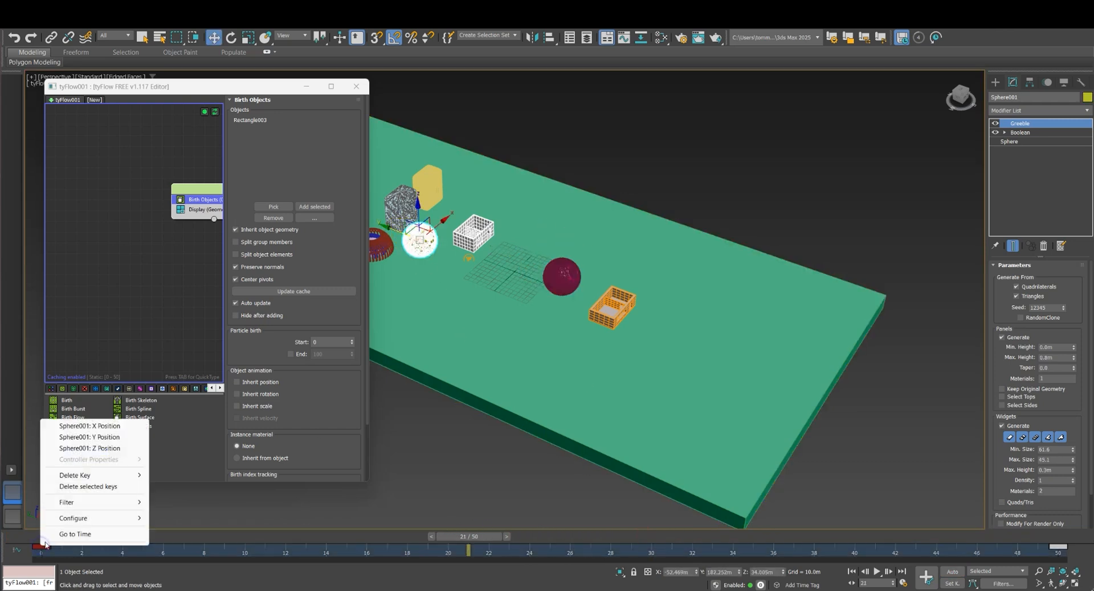
mouse_move(74, 474)
click(213, 523)
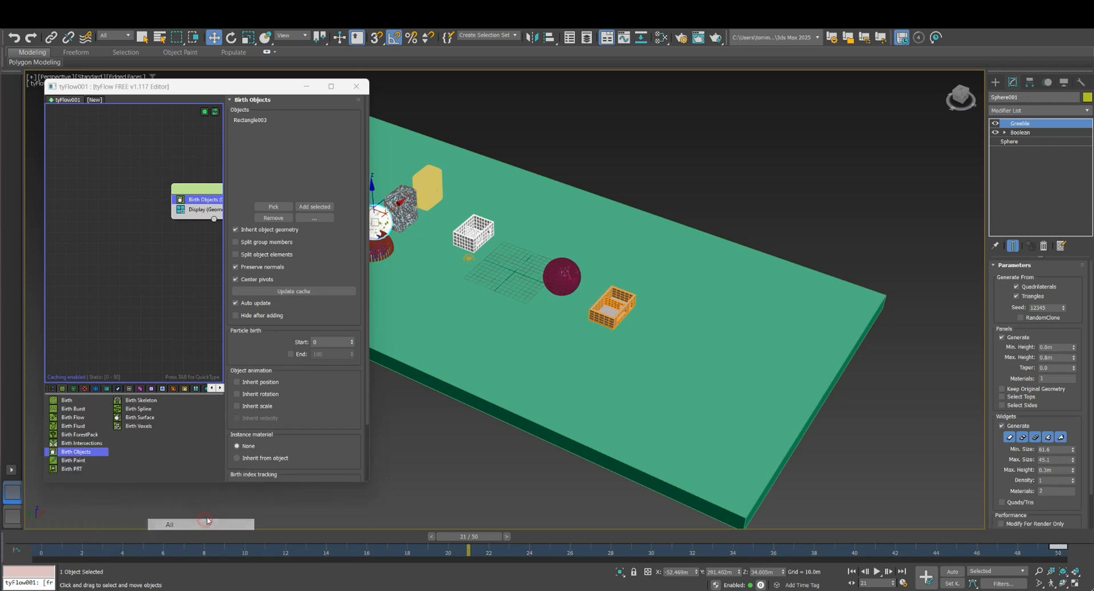
Reselect the magenta sphere and bring the timeline back to frame 2, with the sphere beside the house
click(562, 276)
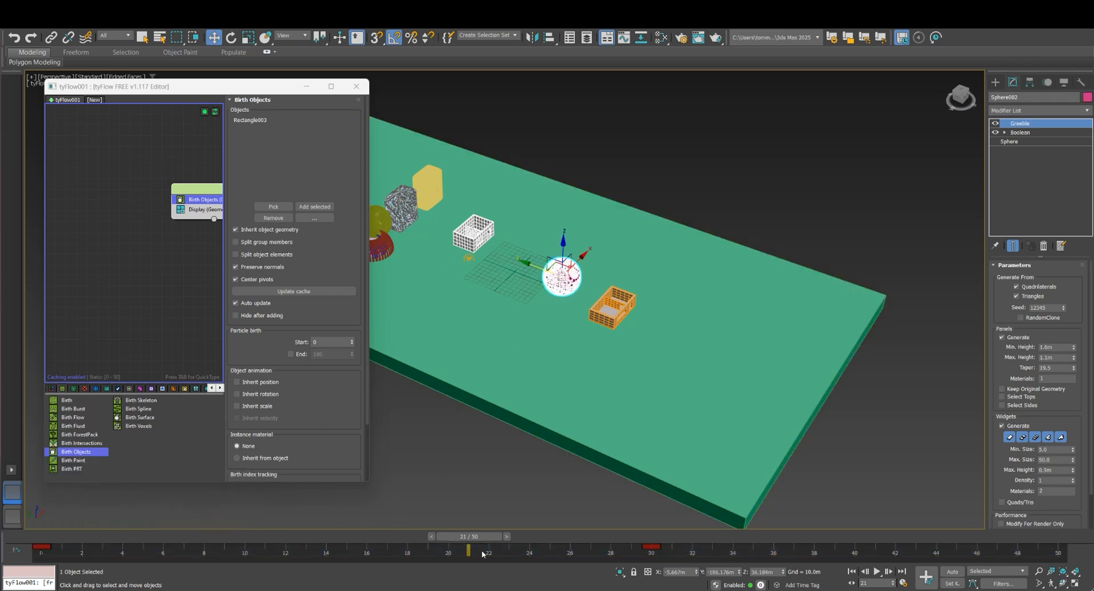
key(q)
drag(468, 536, 86, 536)
key(w)
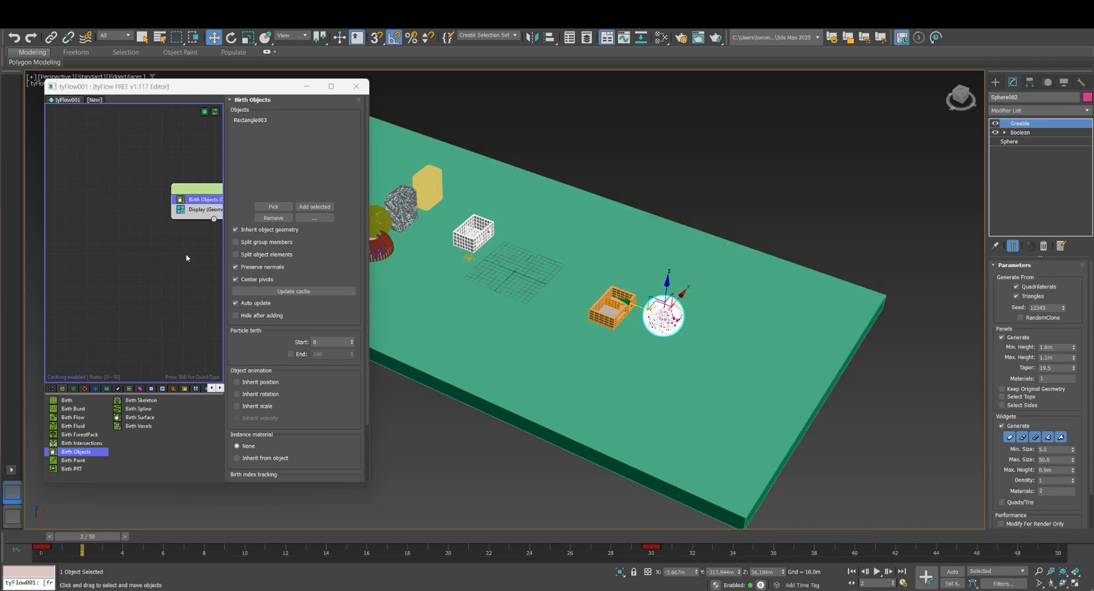
Widen the tyFlow editor to show the whole event and reposition Event_001 in the graph
drag(368, 285, 514, 285)
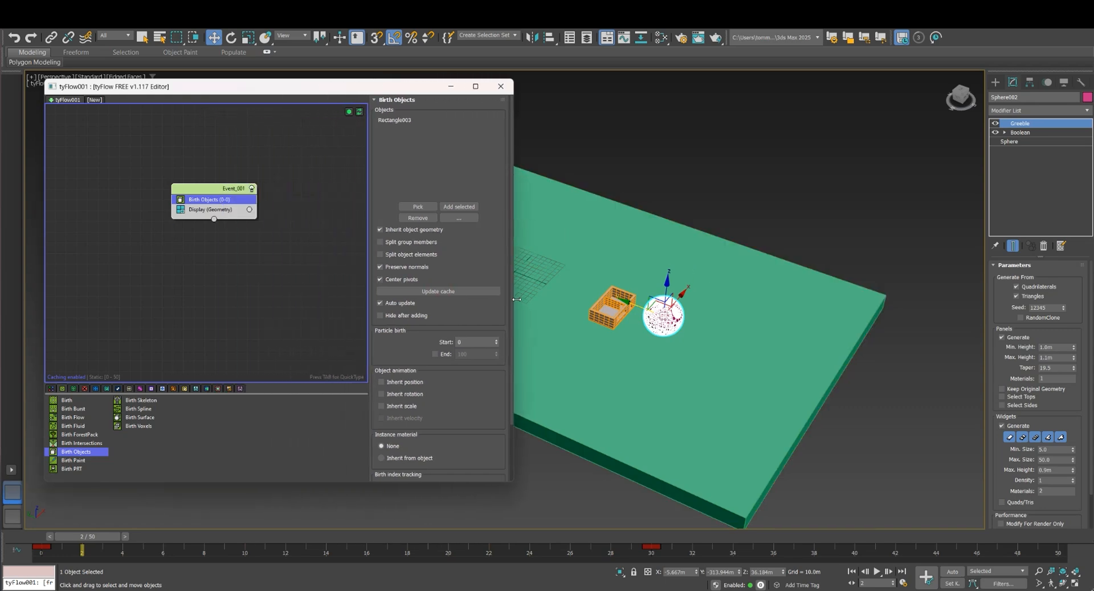
scroll(641, 296, up, 5)
middle_drag(641, 296, 727, 279)
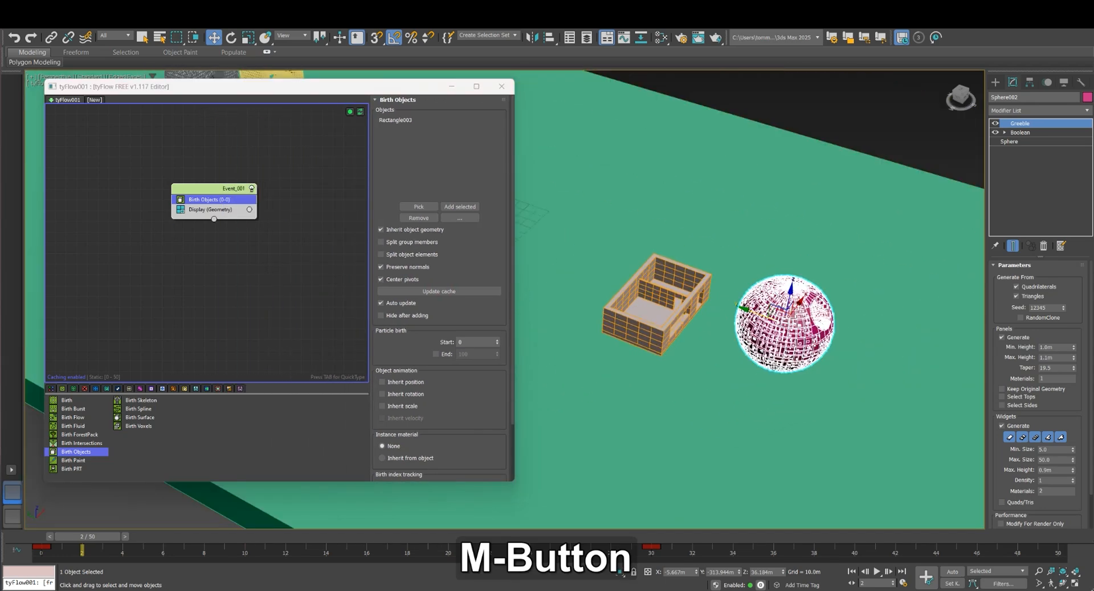
drag(206, 194, 173, 199)
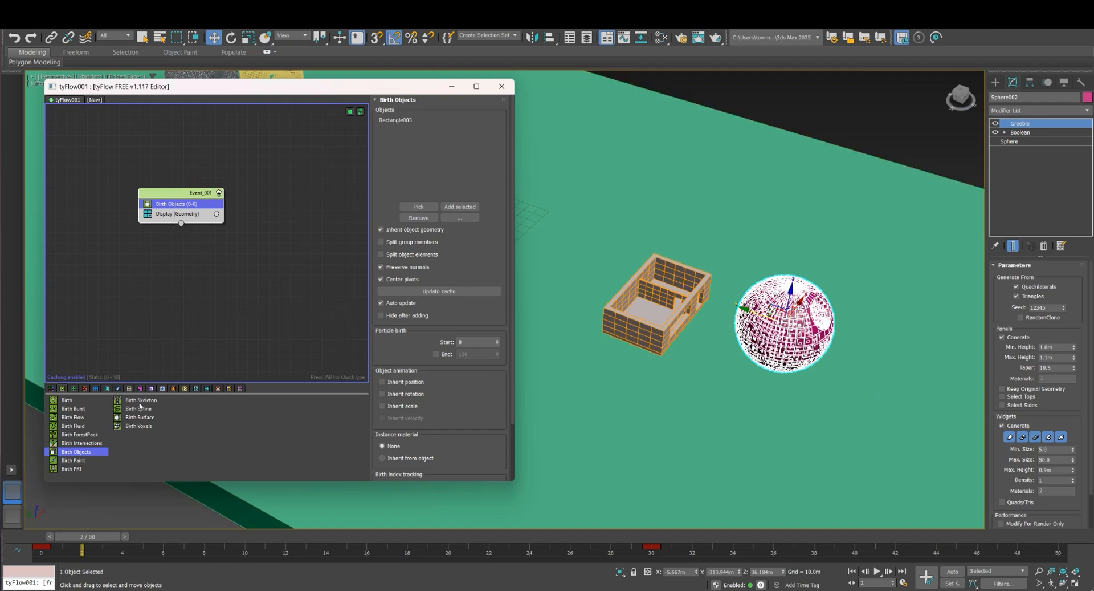
Add a PhysX Collision operator to Event_001 between Birth Objects and Display
click(141, 390)
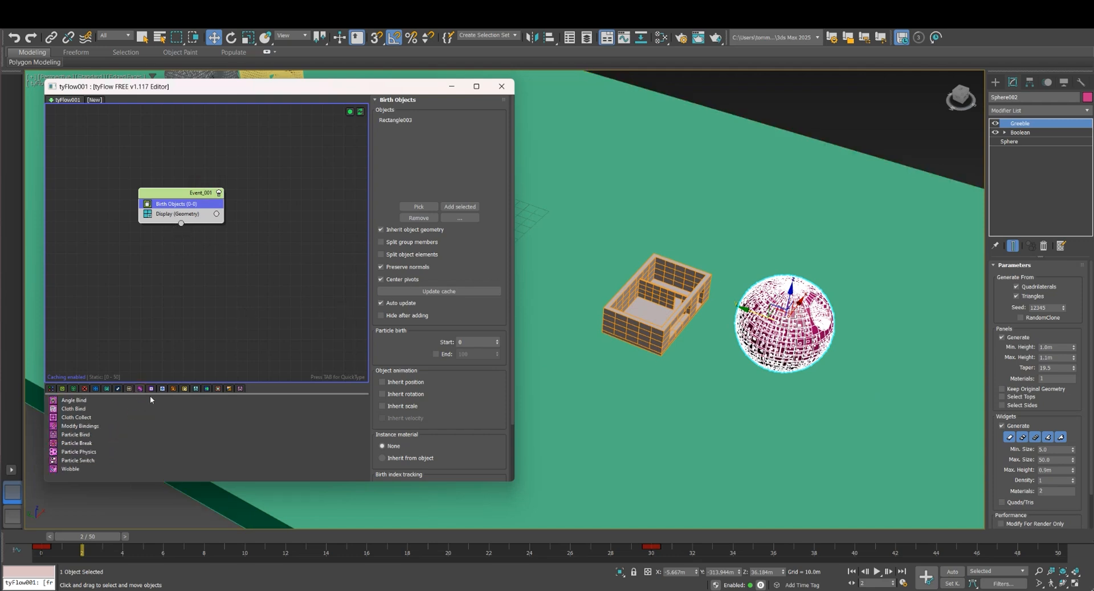
click(128, 388)
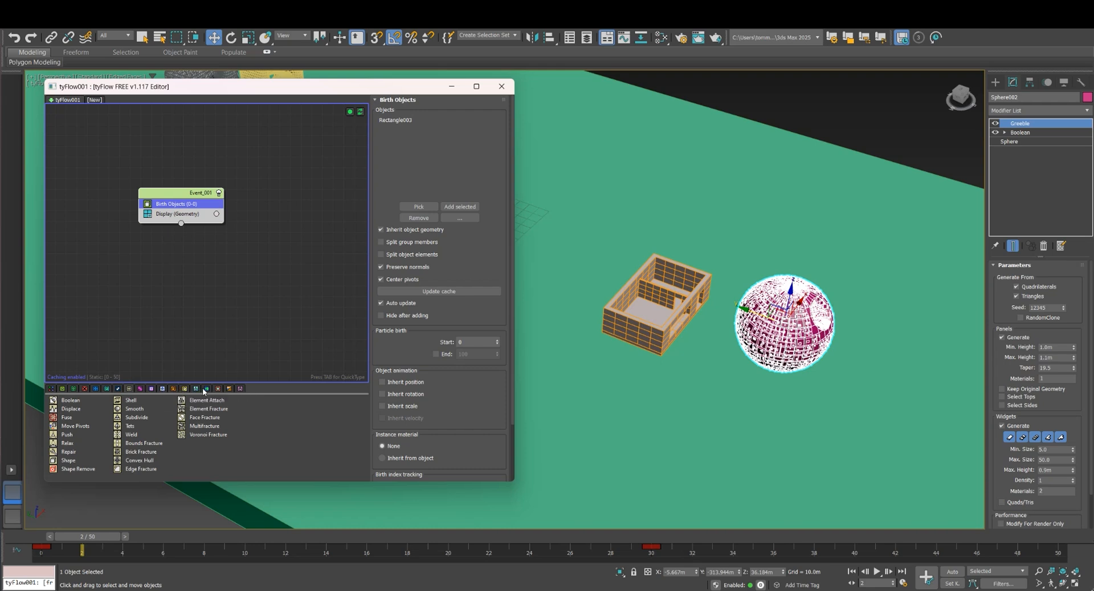
click(153, 389)
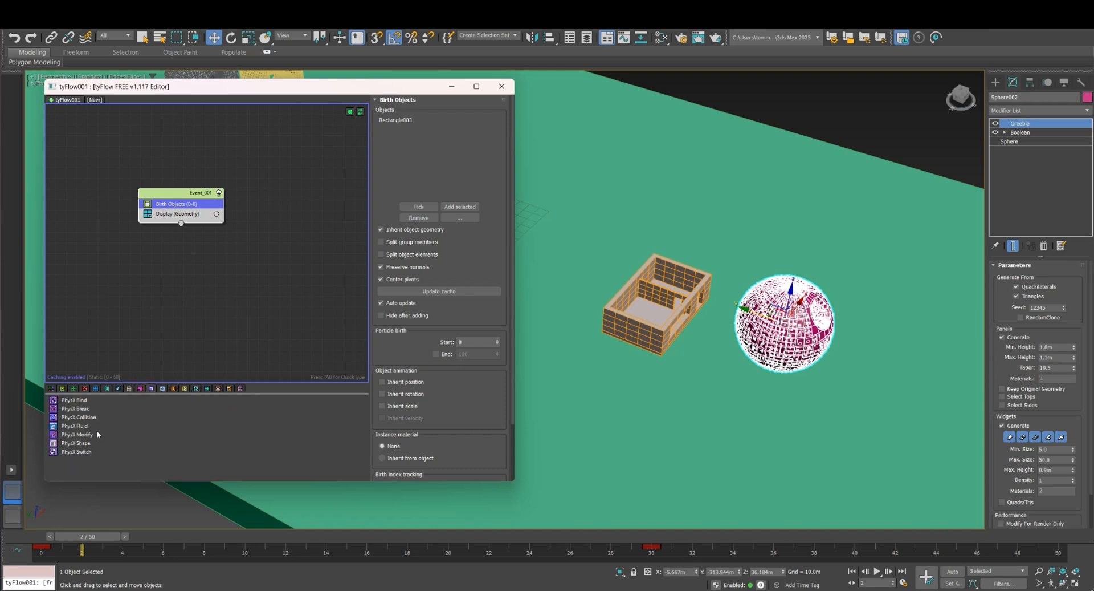
drag(78, 419, 179, 359)
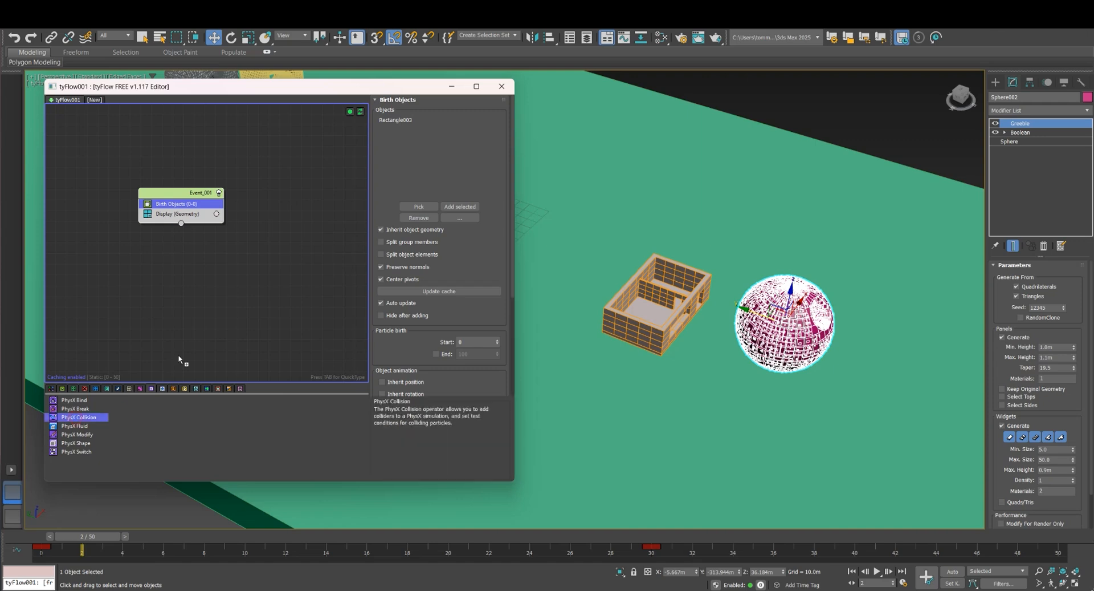
drag(188, 217, 189, 212)
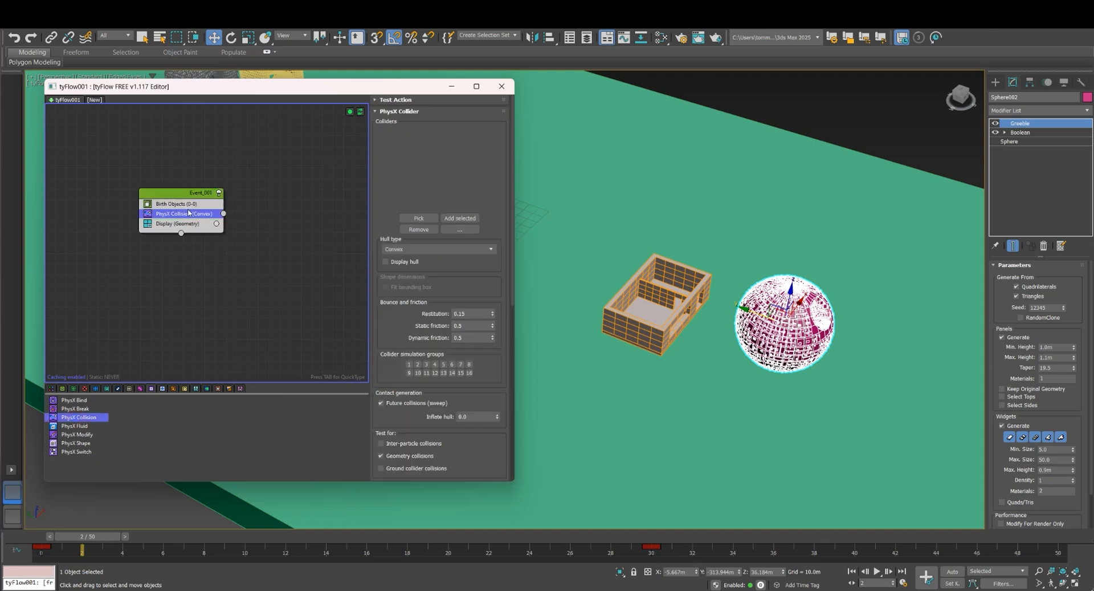
Add a PhysX Shape operator to Event_001 directly above PhysX Collision and show its settings
click(77, 450)
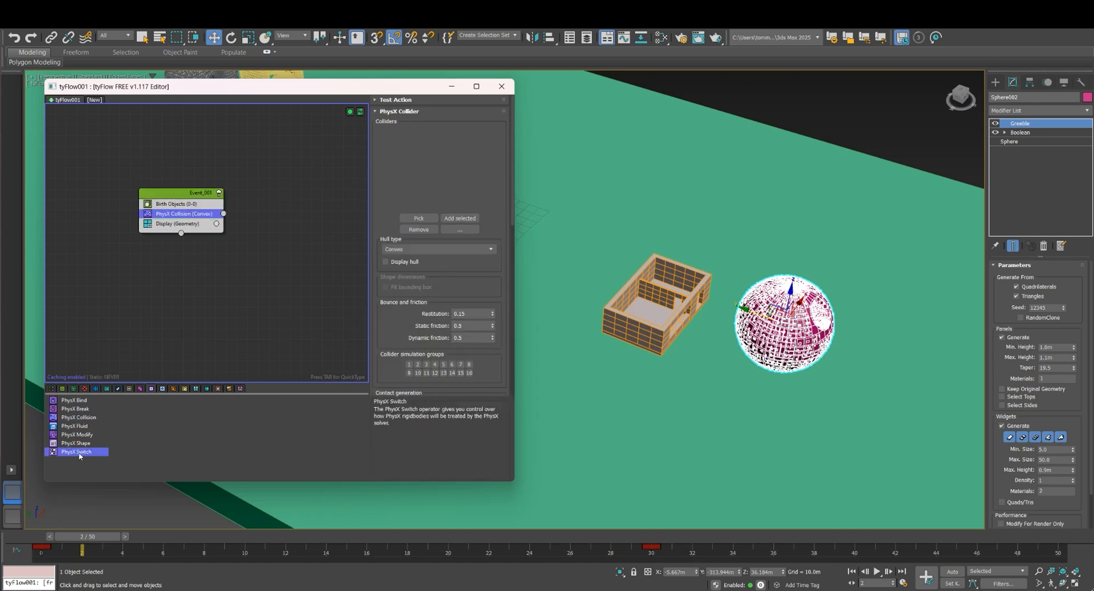
drag(79, 444, 194, 211)
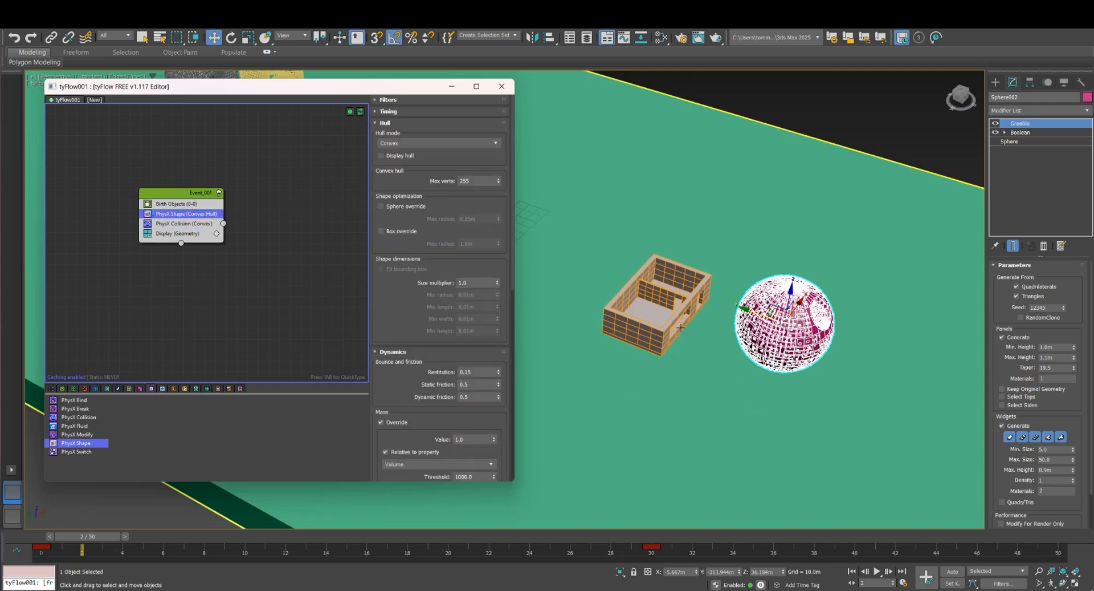
click(286, 292)
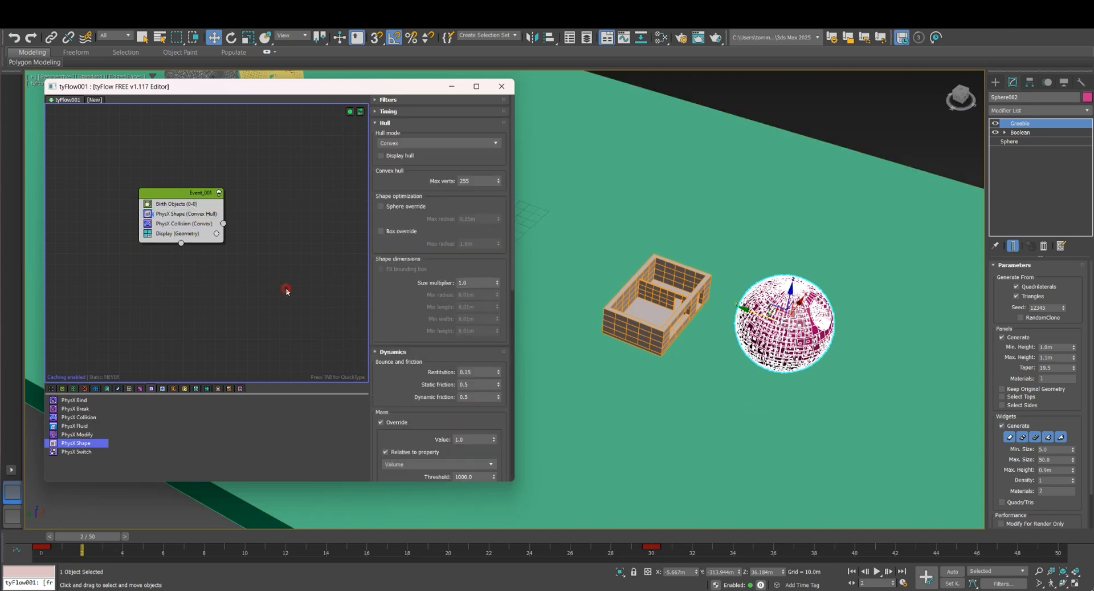
click(197, 215)
click(184, 204)
click(184, 212)
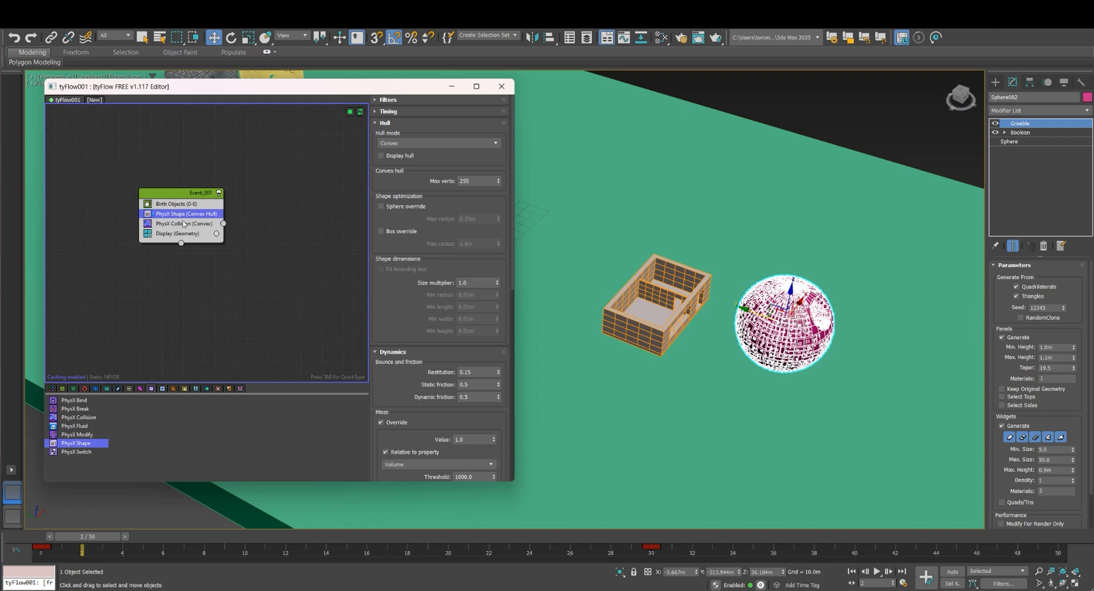
Add the magenta sphere and the green ground slab as colliders of the PhysX Collision operator
click(183, 224)
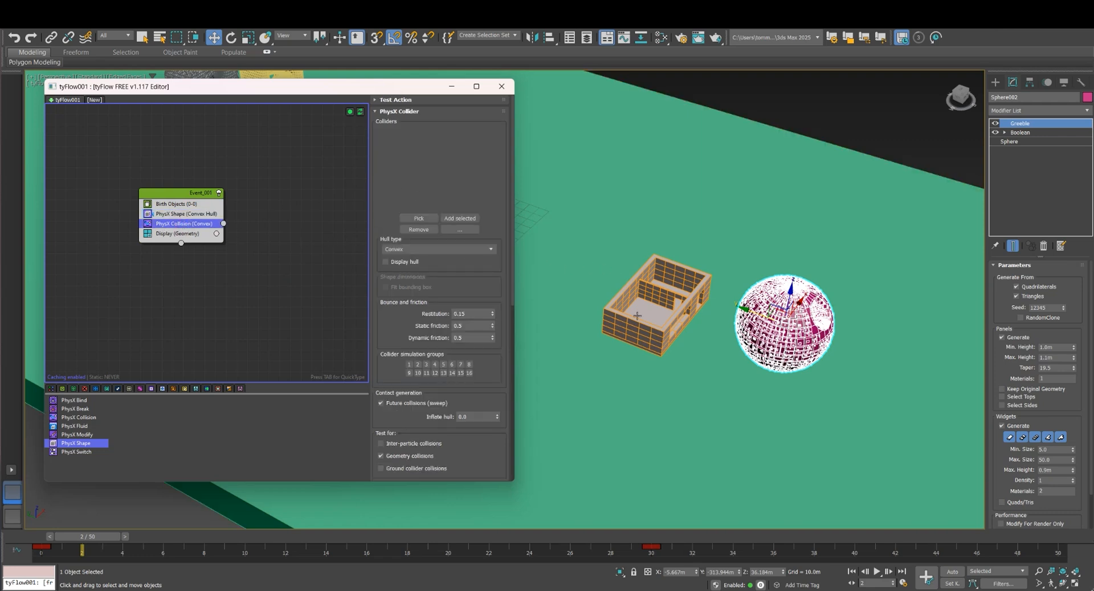
scroll(308, 253, down, 1)
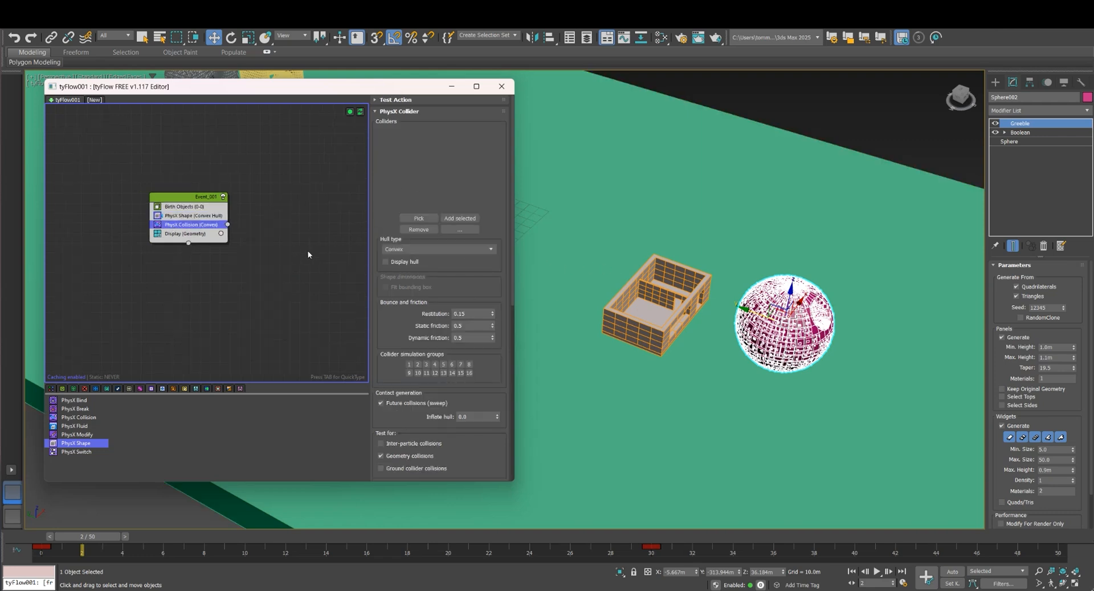
click(420, 217)
scroll(612, 254, down, 3)
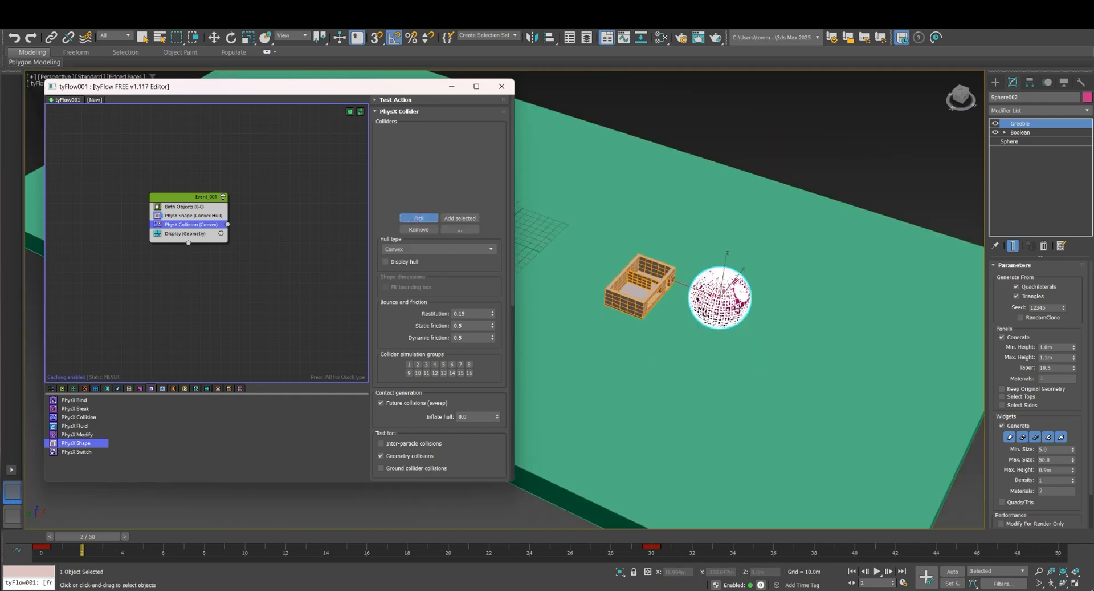
click(720, 296)
click(420, 218)
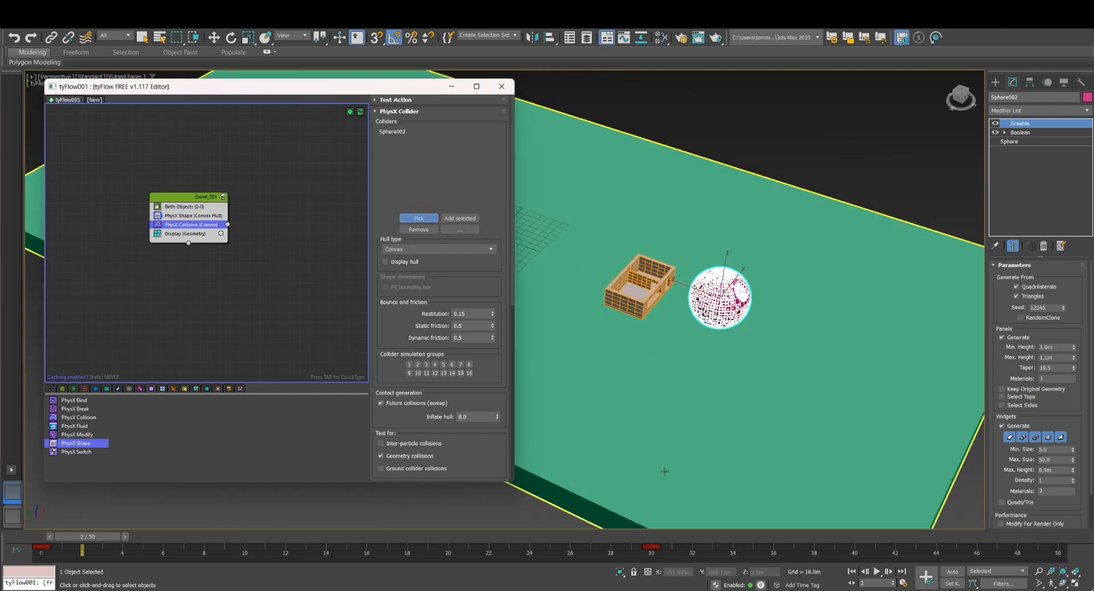
click(624, 316)
scroll(661, 297, up, 3)
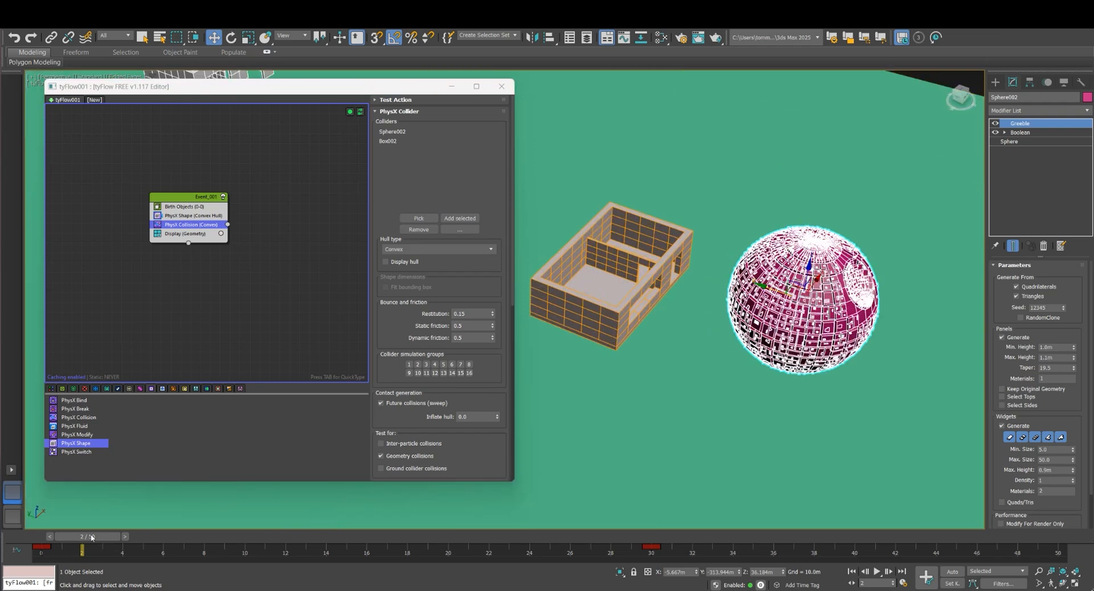
Advance the timeline to frame 11 and narrow the tyFlow editor to uncover the house in the viewport
drag(91, 536, 272, 544)
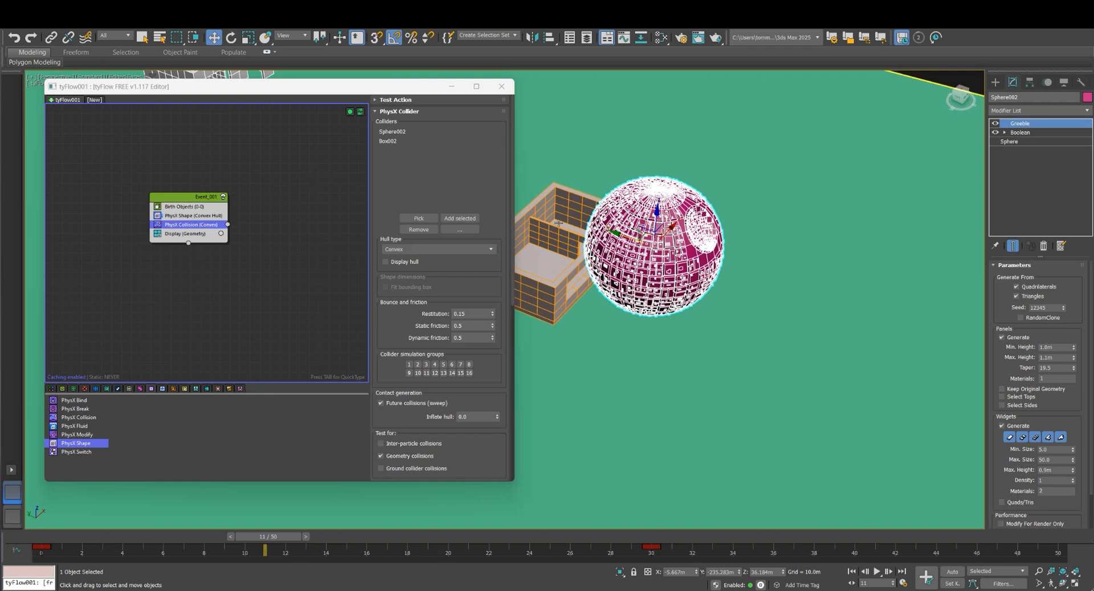
drag(516, 233, 405, 234)
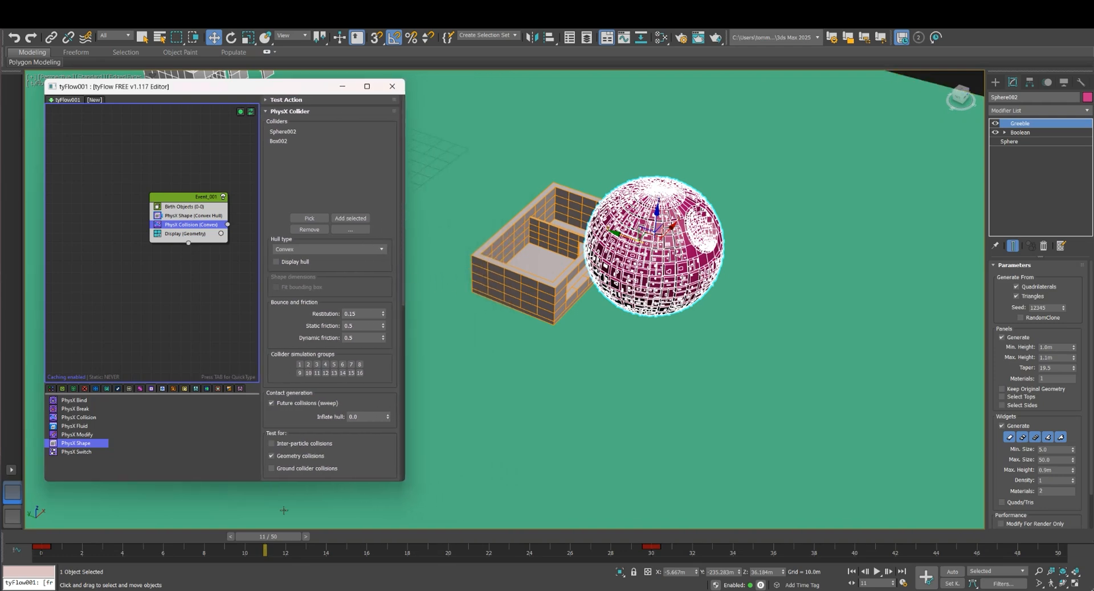
middle_drag(570, 416, 590, 418)
Scrub between frames 7 and 8 and examine the contact between sphere and house from a low side angle
drag(278, 539, 184, 536)
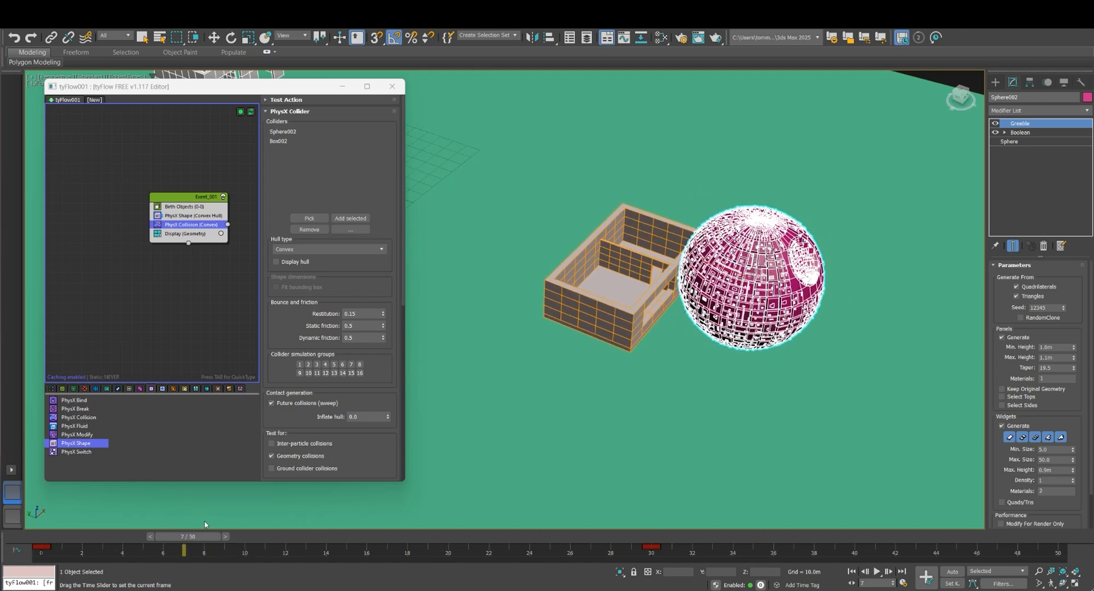
key(w)
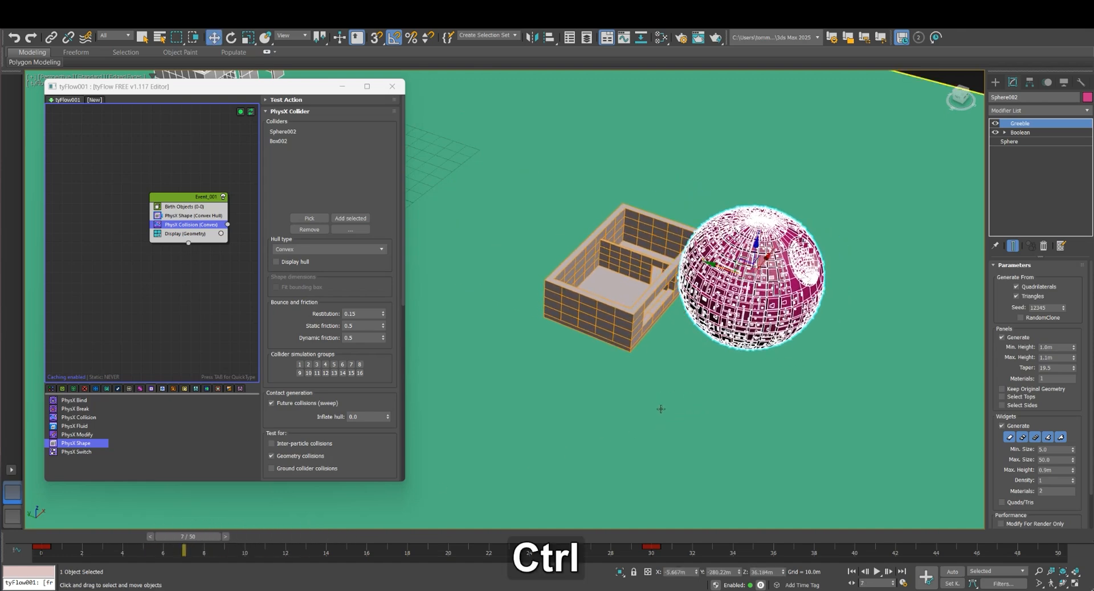
key(Escape)
mouse_move(674, 401)
alt+middle_down()
mouse_move(689, 386)
mouse_move(684, 411)
alt+middle_up()
drag(199, 538, 213, 538)
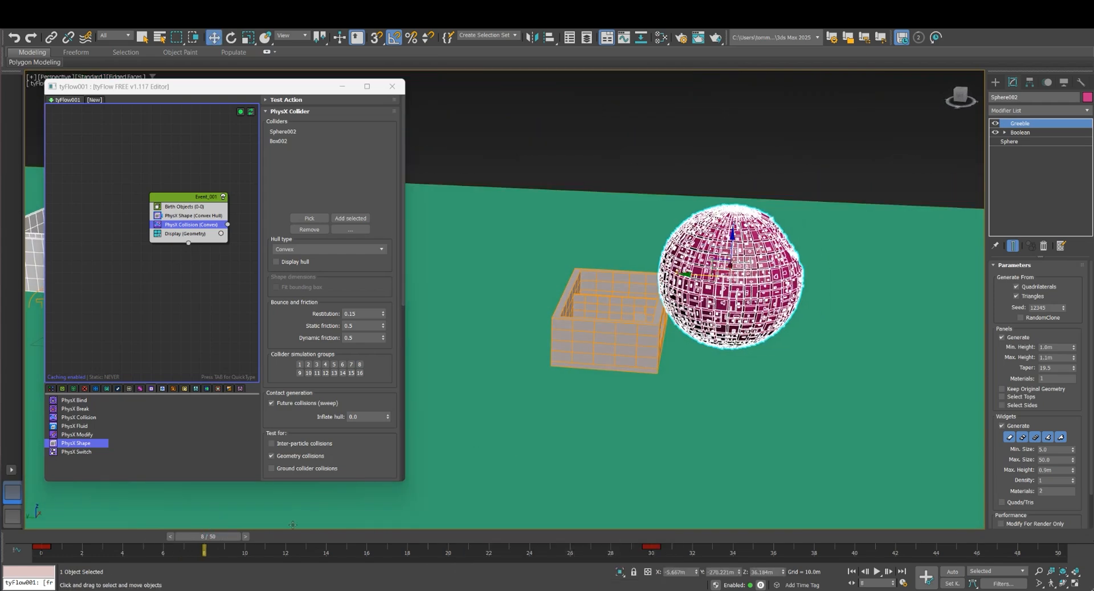
alt+middle_drag(706, 291, 719, 274)
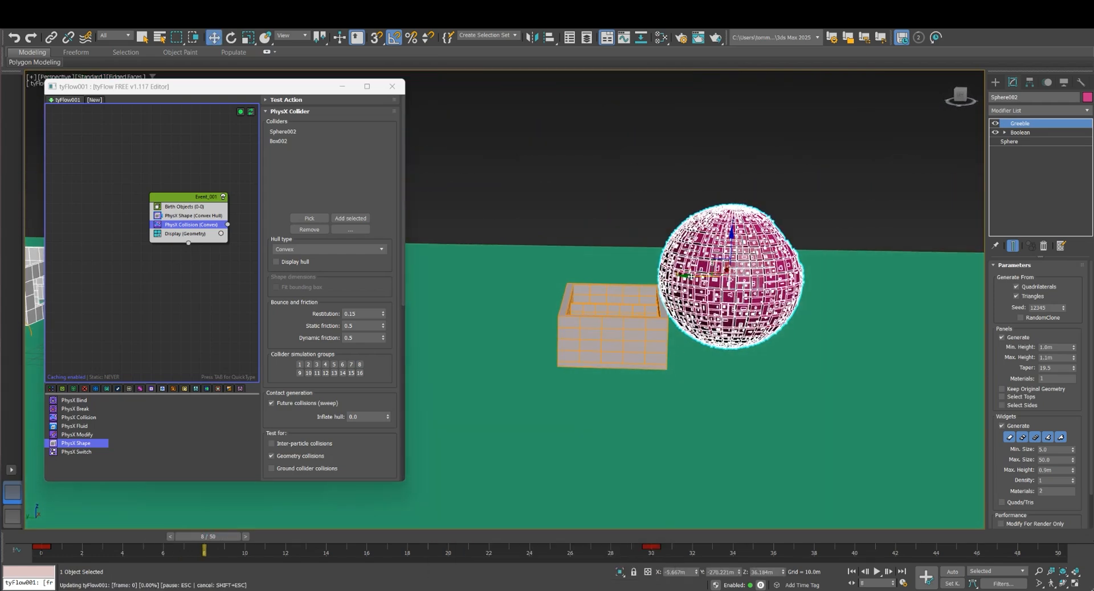
Add a Voronoi Fracture operator to Event_001 directly below PhysX Collision
drag(692, 277, 698, 277)
alt+middle_drag(696, 277, 712, 265)
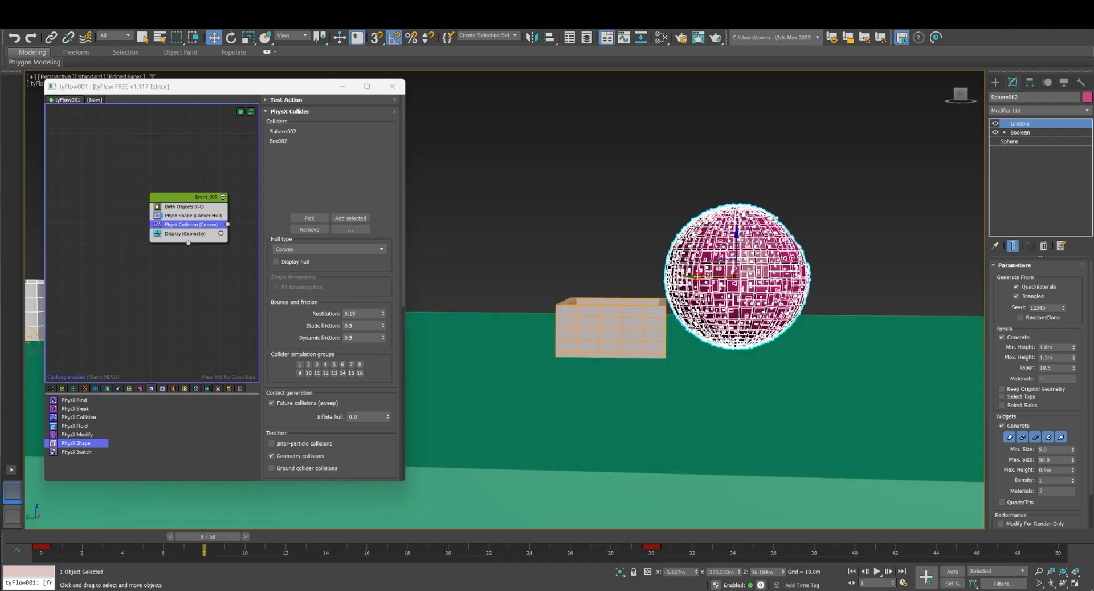
alt+middle_drag(615, 312, 459, 310)
drag(189, 215, 162, 216)
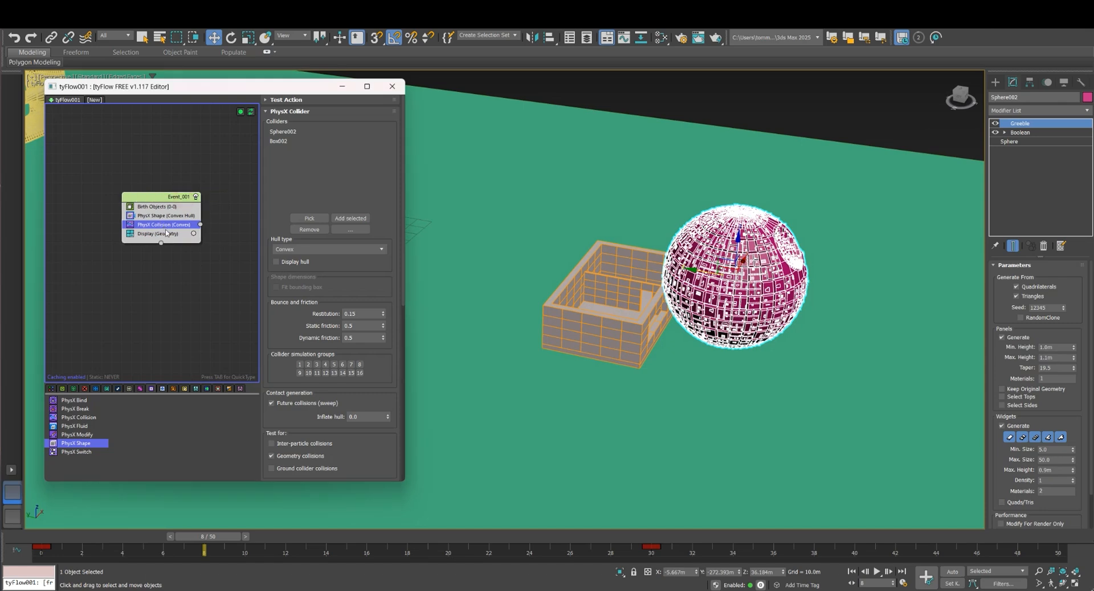
key(Tab)
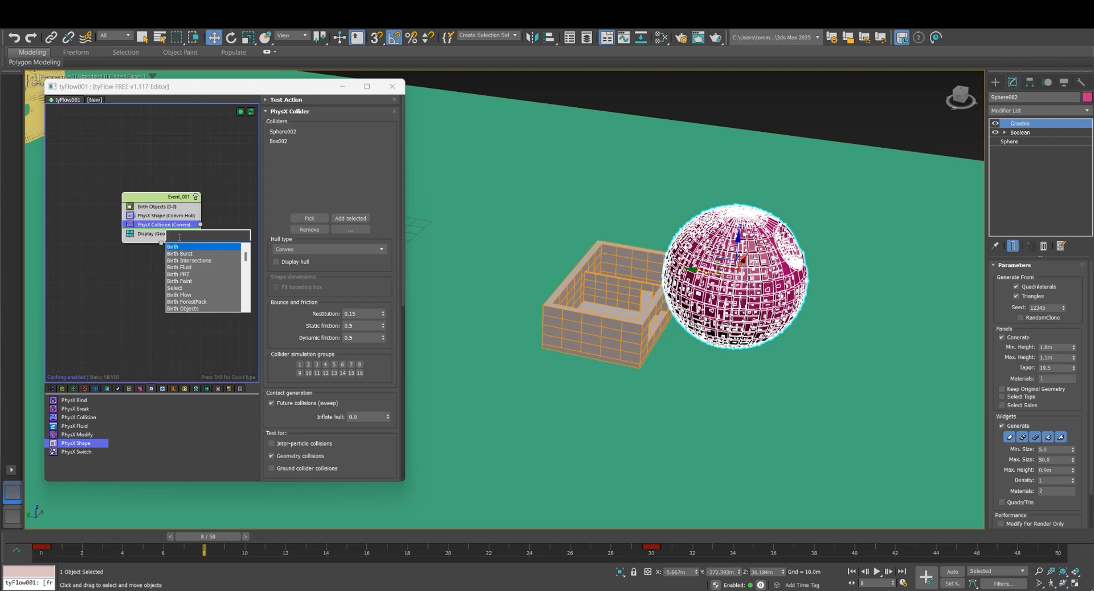
text(vo)
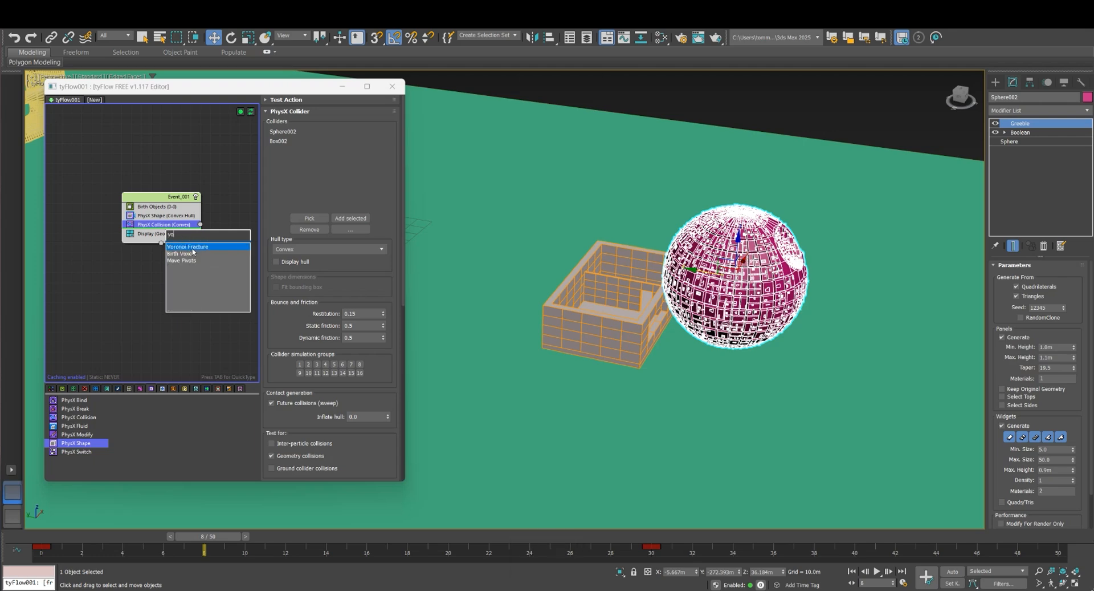
click(195, 249)
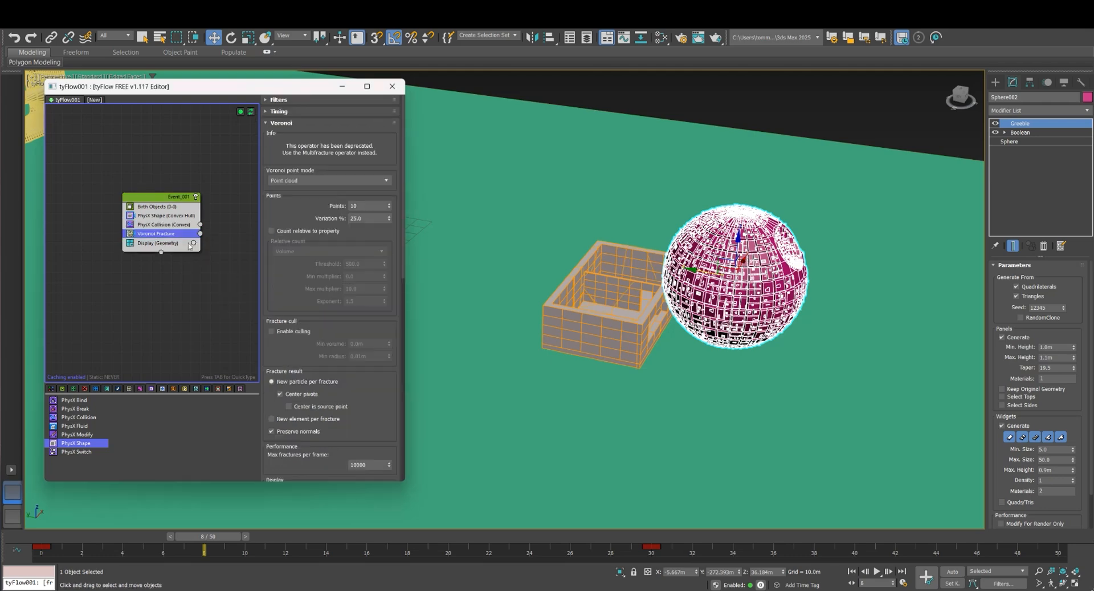
Raise the Voronoi Fracture point count to 182 and inspect the fractured house beside the sphere at frame 8
click(167, 226)
click(164, 234)
click(372, 207)
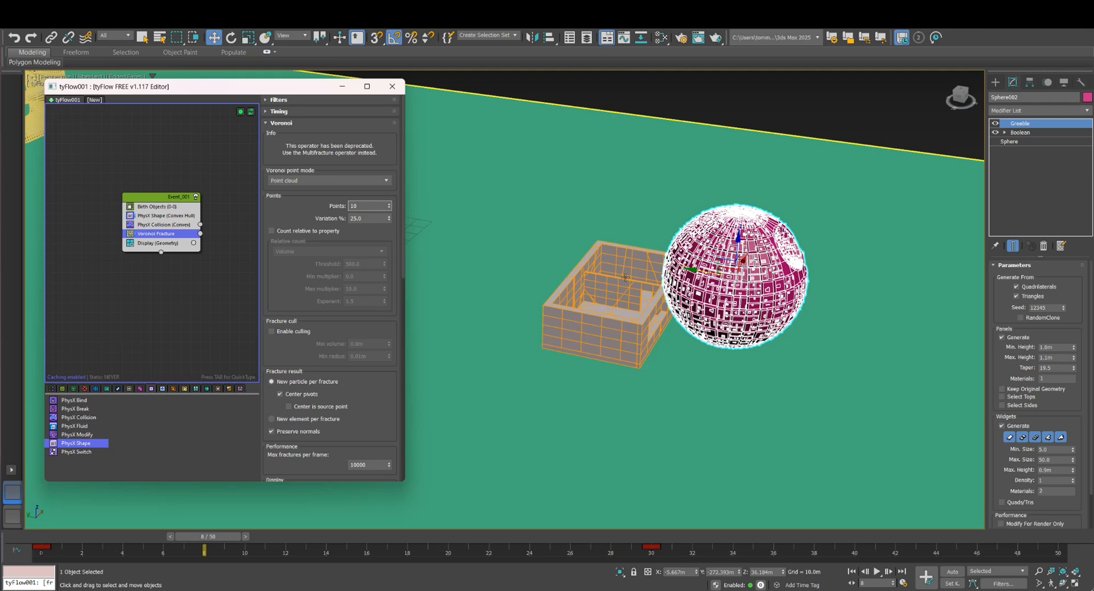
scroll(626, 277, up, 2)
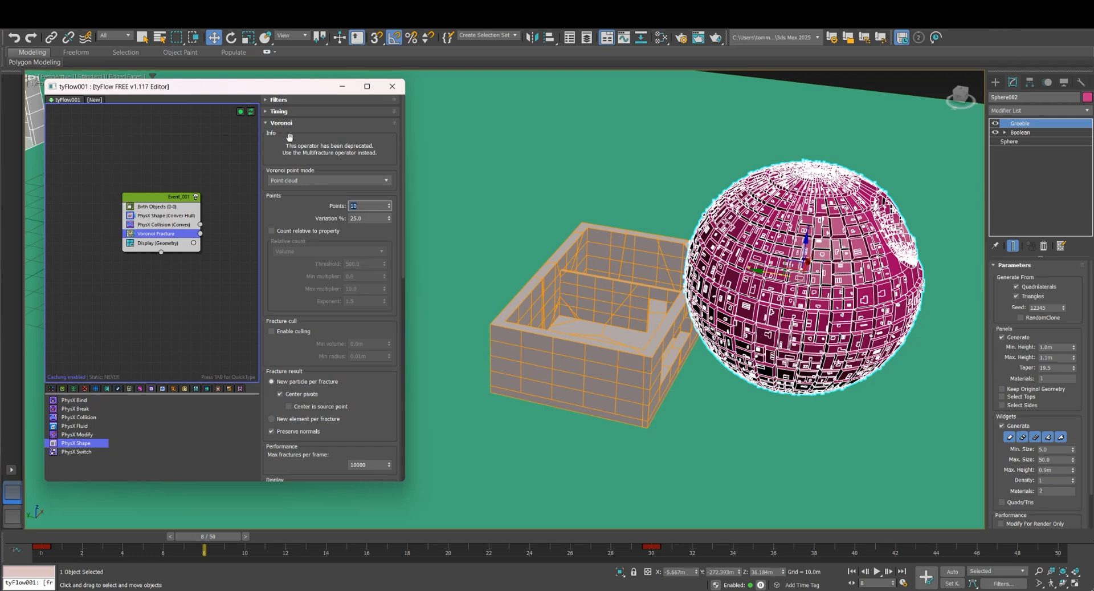
click(390, 203)
drag(391, 207, 389, 130)
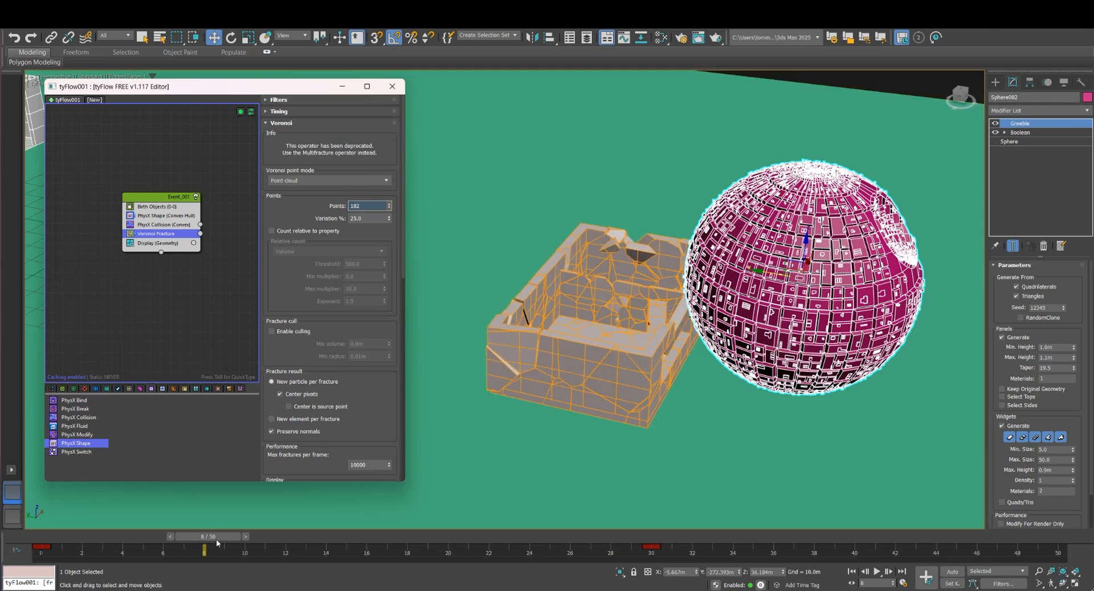
mouse_move(217, 535)
mouse_down()
mouse_move(342, 537)
mouse_move(99, 515)
mouse_move(209, 524)
mouse_up()
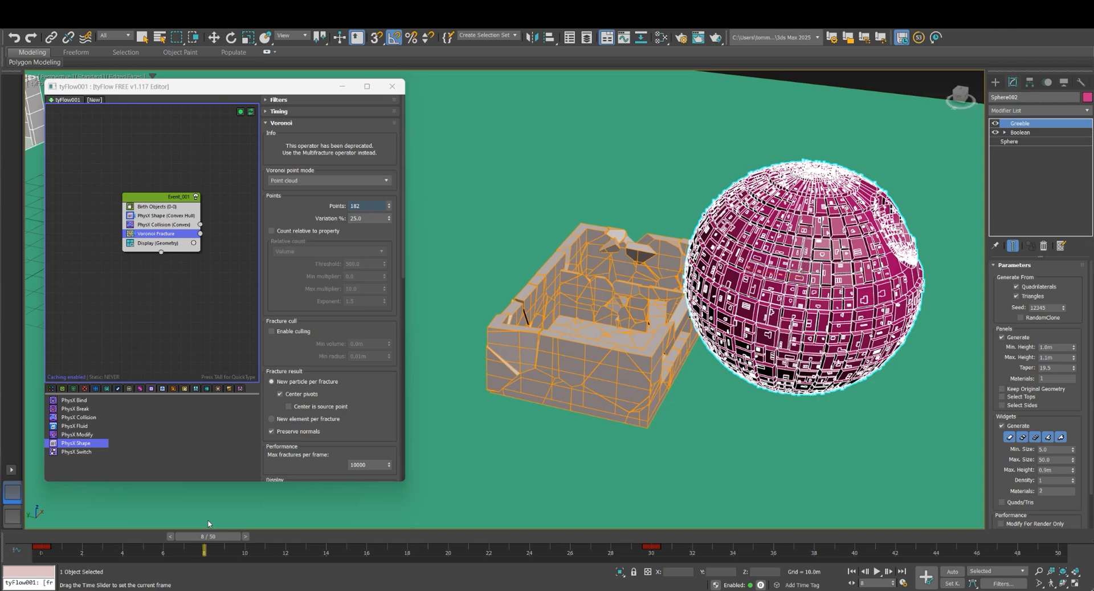
key(w)
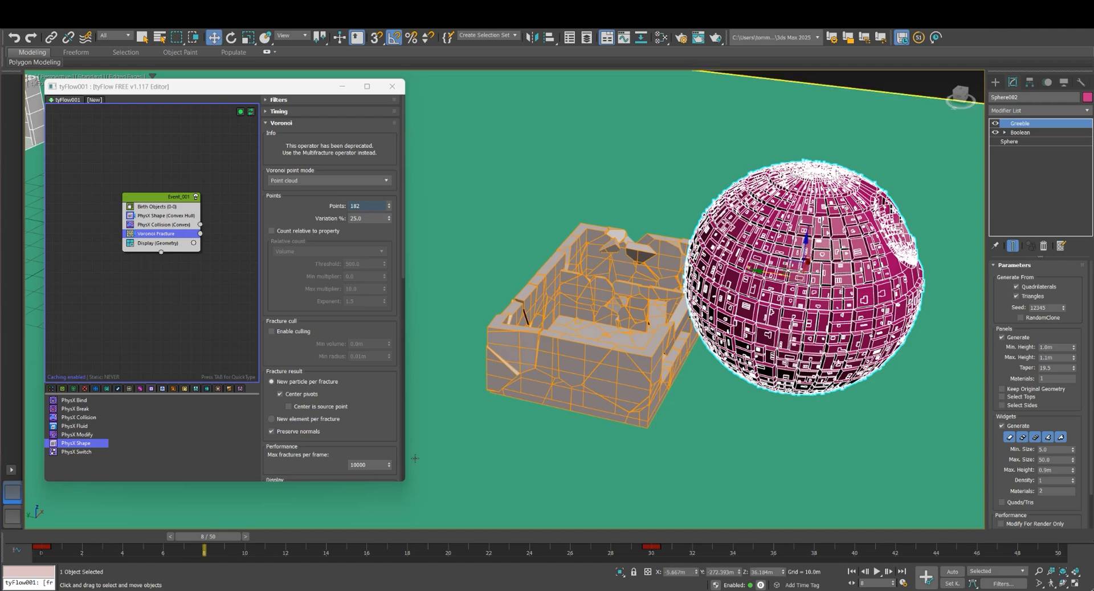
alt+middle_drag(539, 414, 626, 412)
middle_drag(536, 363, 502, 366)
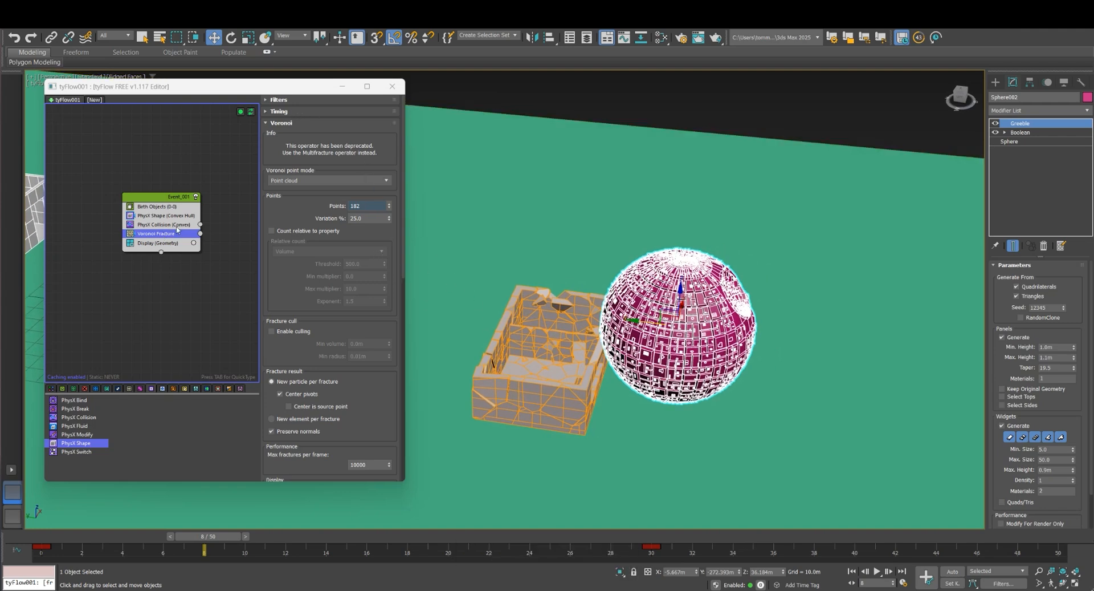
Set the Voronoi Fracture point count to 10
click(294, 112)
click(294, 112)
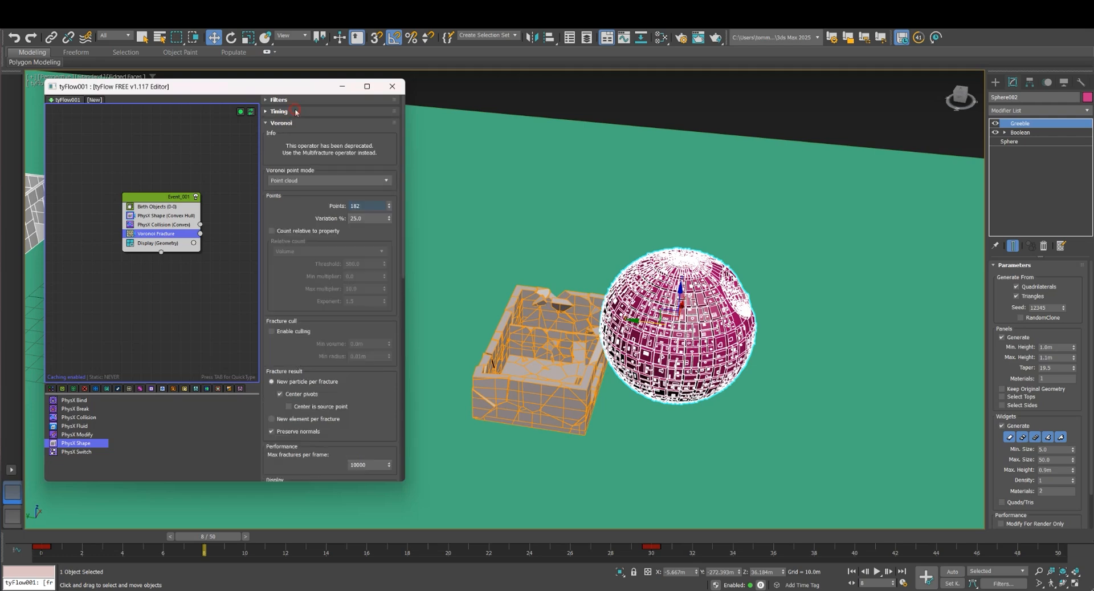
click(294, 112)
click(294, 112)
click(353, 205)
text(10)
key(Return)
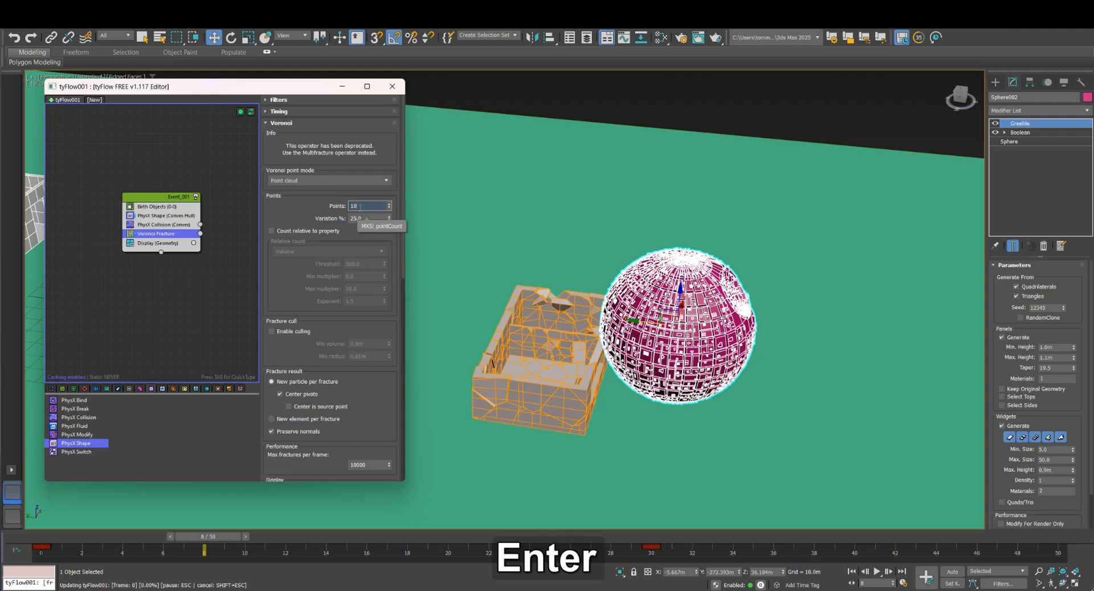
Change the timing mode of the Voronoi Fracture operator to Frame
click(299, 112)
click(303, 124)
click(306, 125)
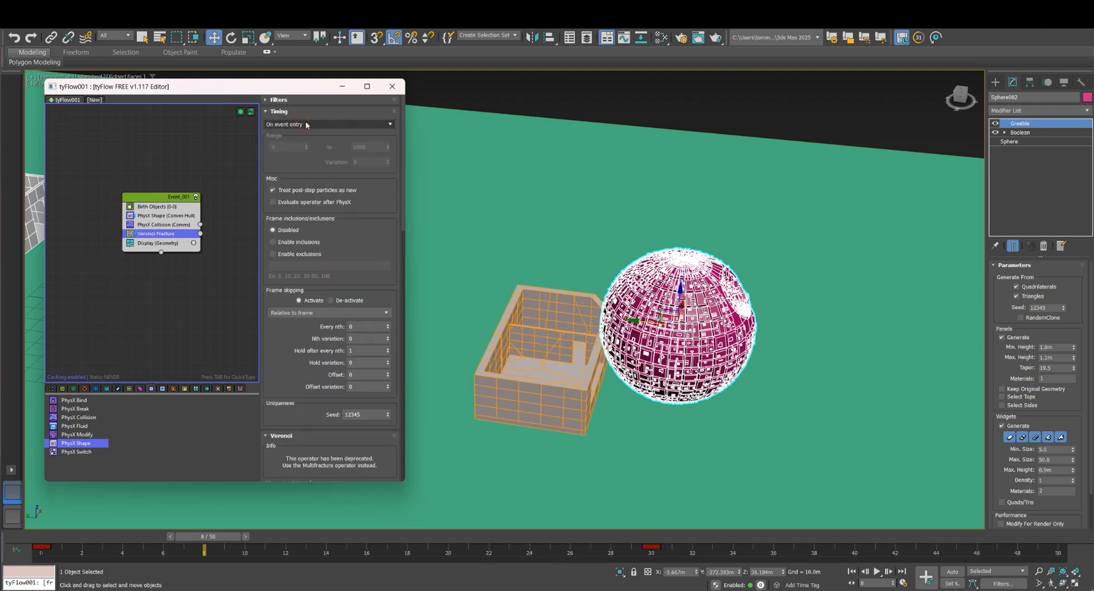
click(306, 124)
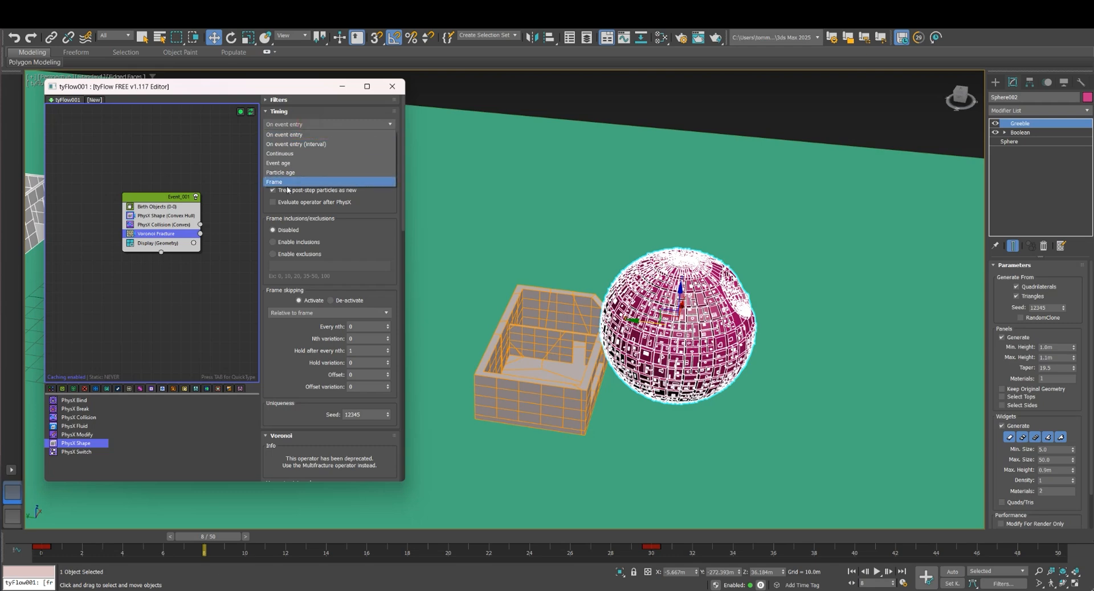
click(288, 183)
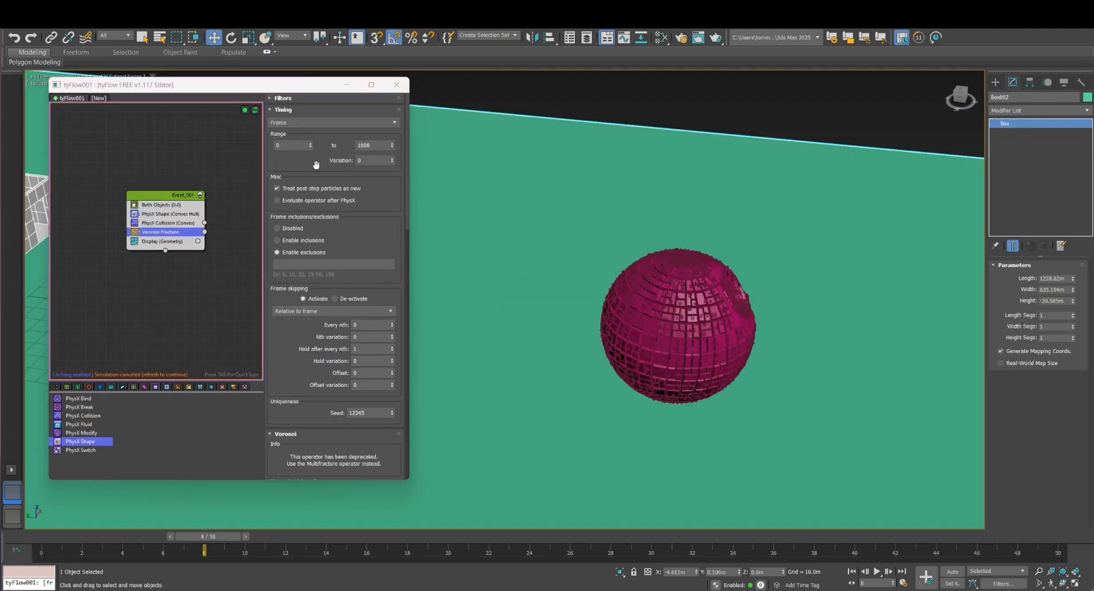
Limit the Voronoi Fracture timing range to run from frame 2 to frame 2
click(294, 145)
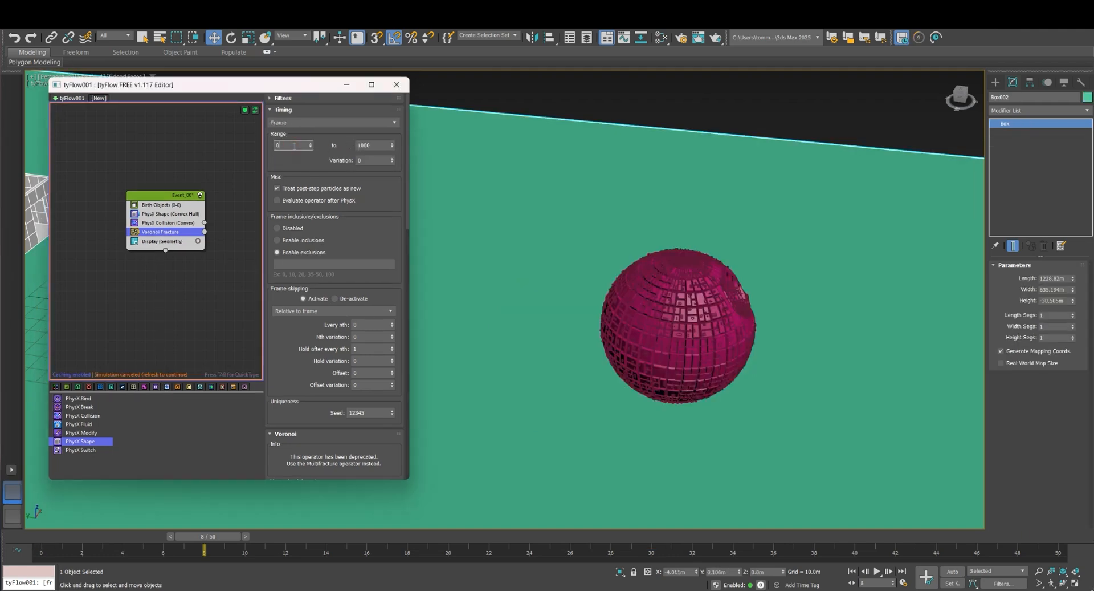
click(295, 145)
text(8)
key(Tab)
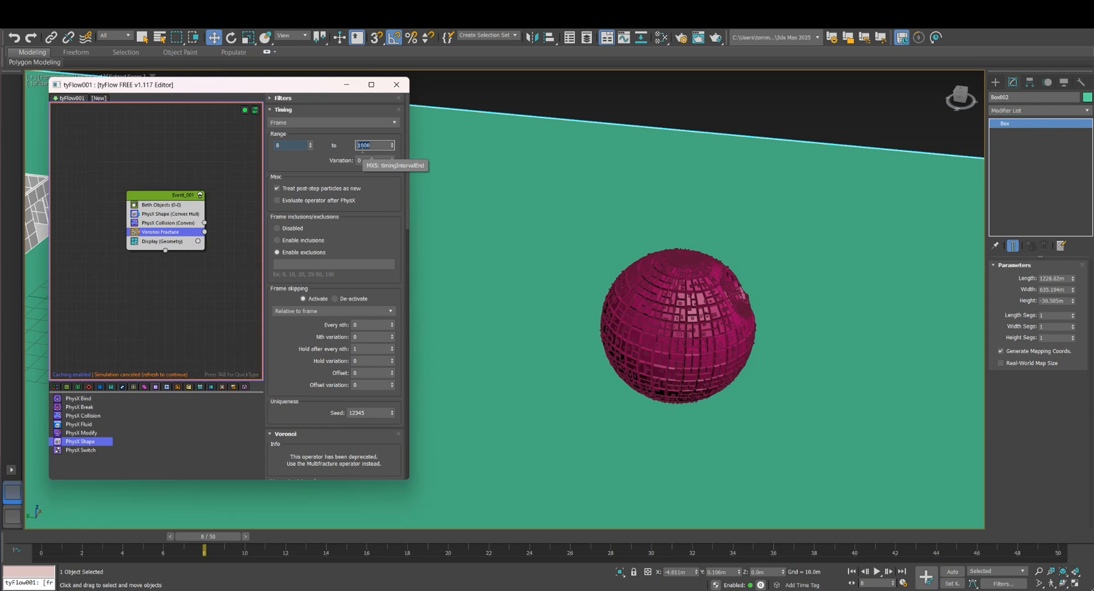
text(2)
key(Return)
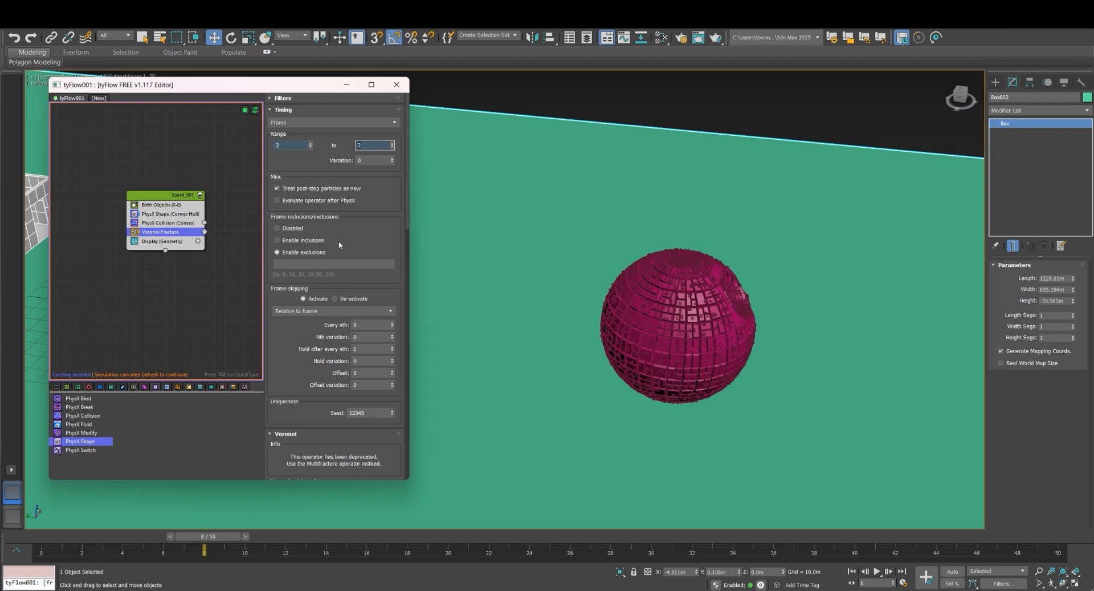
scroll(327, 228, down, 2)
scroll(296, 275, up, 2)
Step the timeline from frame 8 to 12 and back to 10, examining how the house breaks apart on impact
click(169, 224)
click(167, 232)
scroll(299, 204, down, 4)
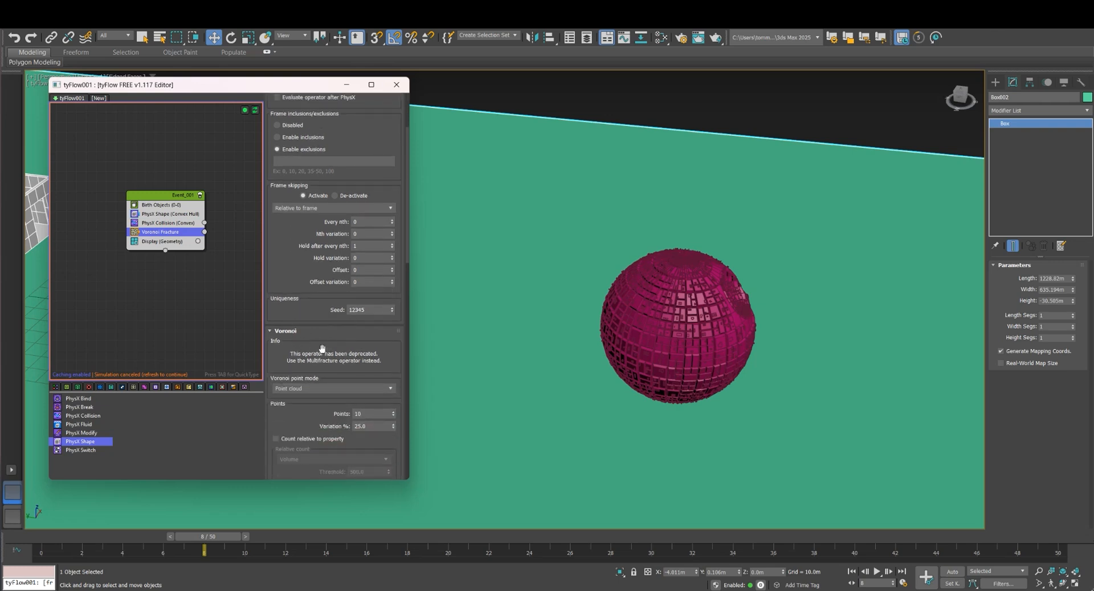
scroll(341, 350, down, 1)
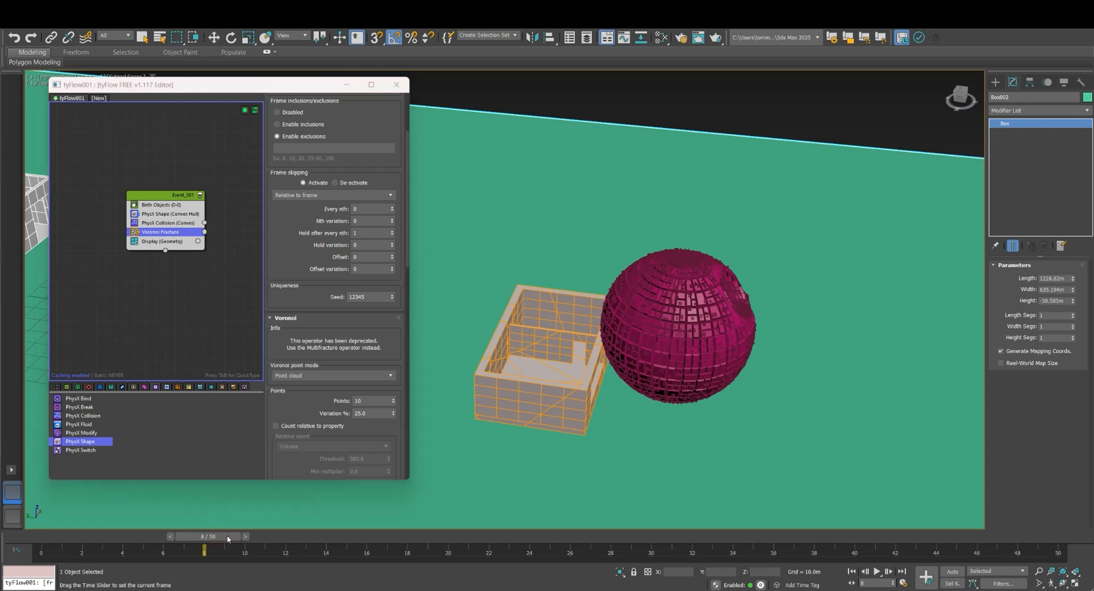
click(245, 536)
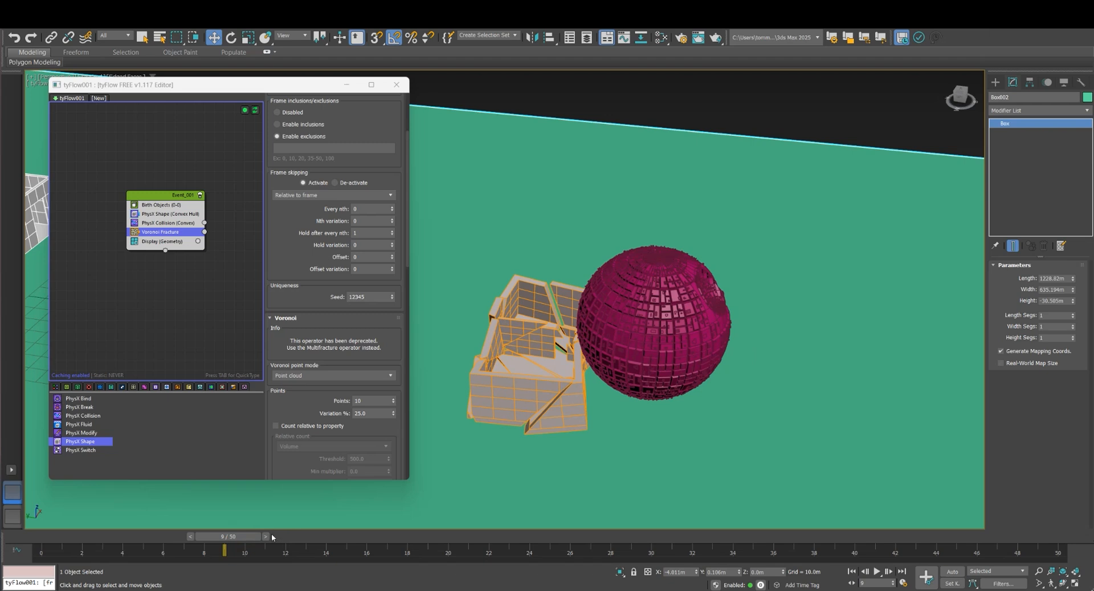
click(267, 536)
click(286, 536)
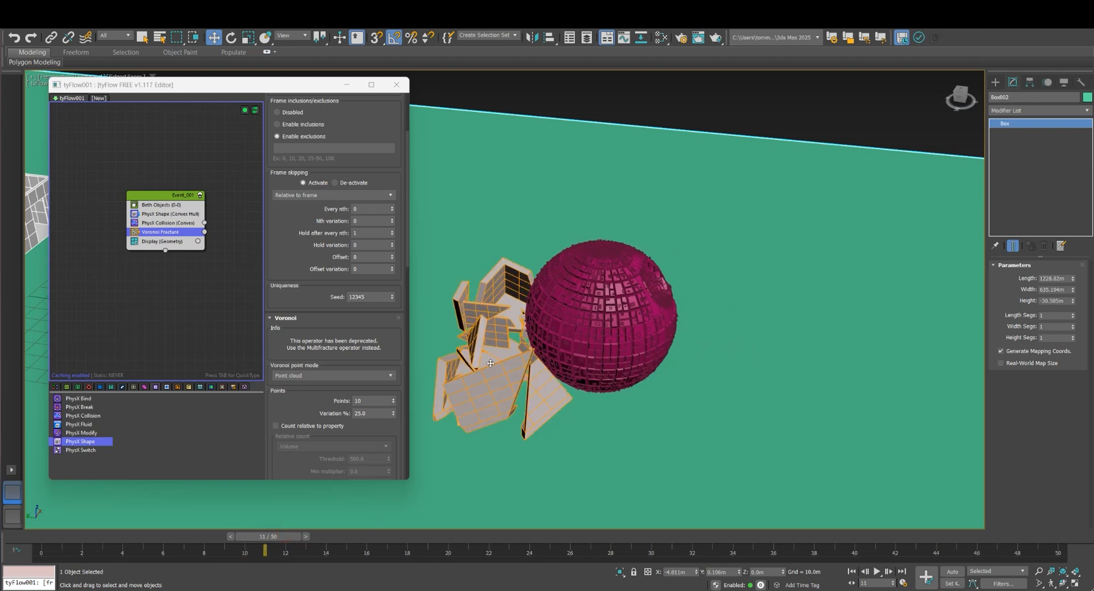
middle_drag(474, 385, 507, 391)
click(305, 536)
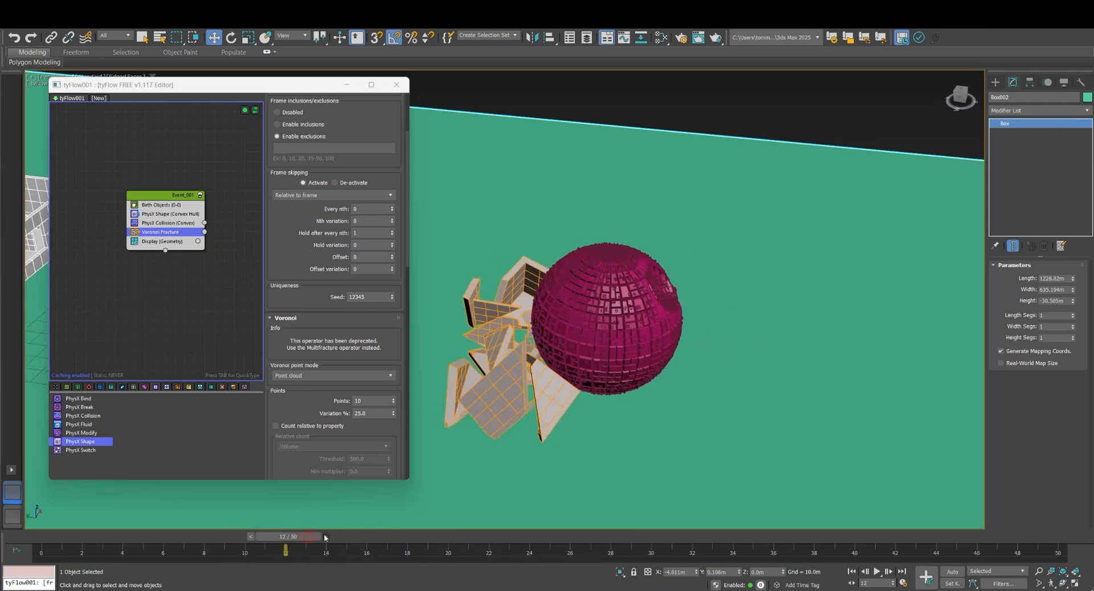
click(325, 536)
drag(324, 536, 259, 535)
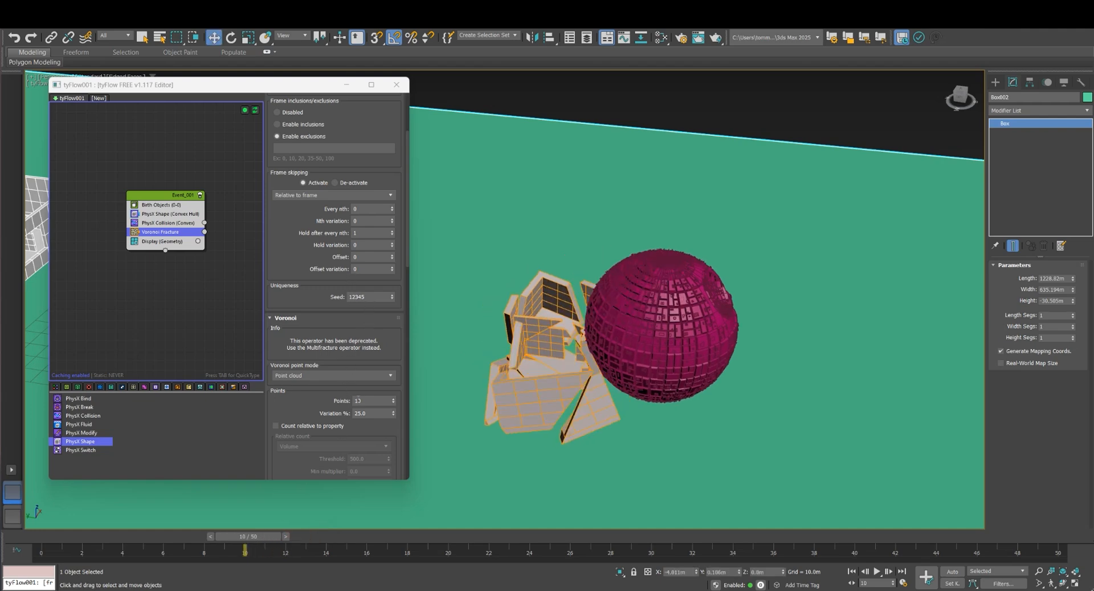
Try Voronoi Fracture point counts of 20 and 30 on the colliding house
click(365, 400)
text(20)
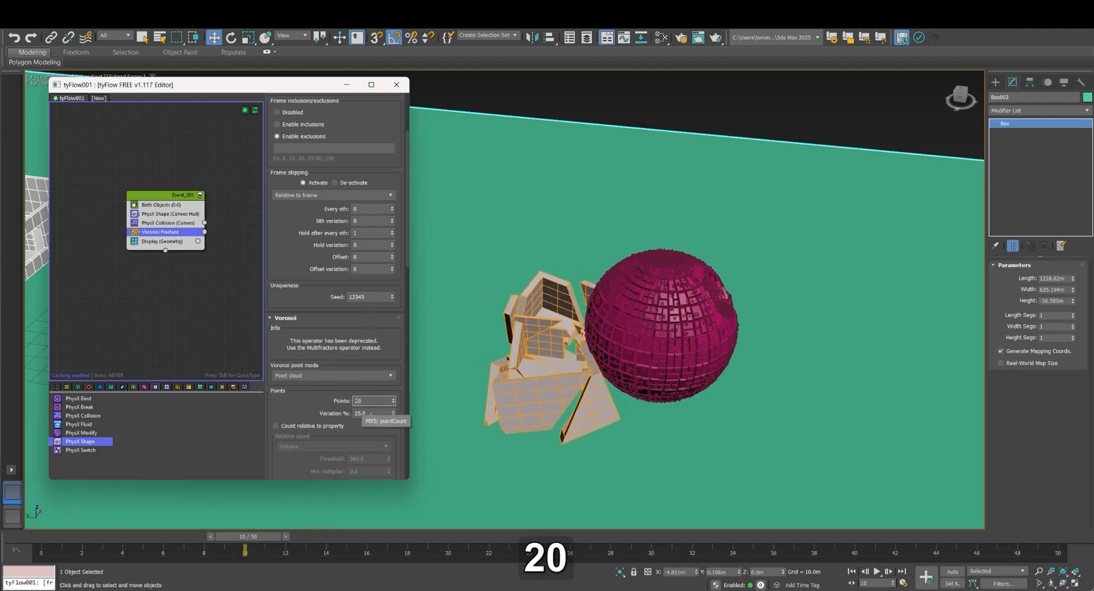
key(Return)
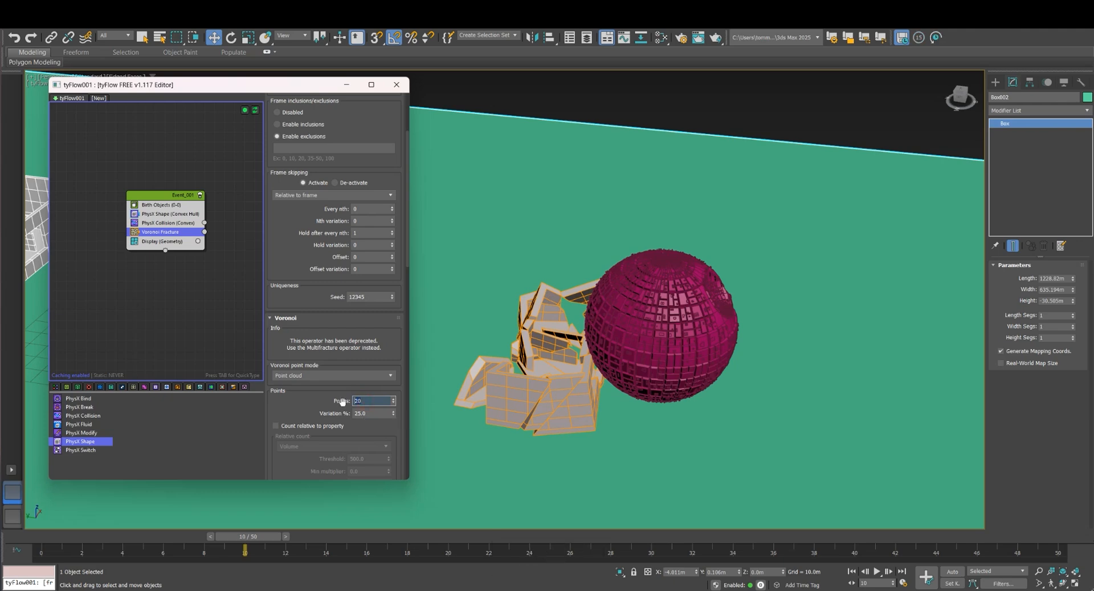
text(30)
key(Return)
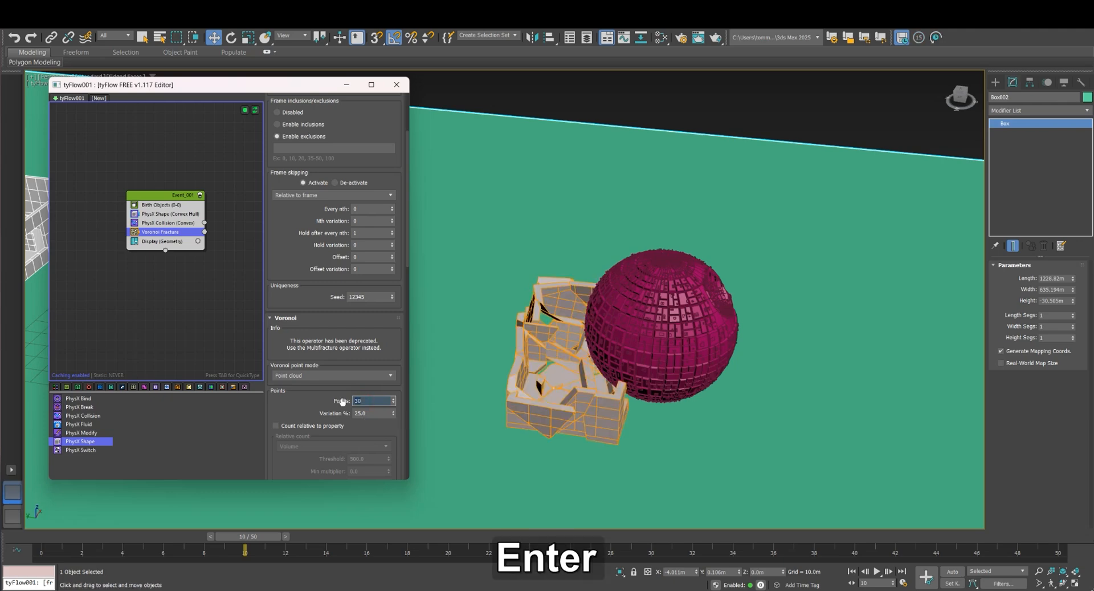
Return to frame 8 and extend the end of the Voronoi Fracture timing range to frame 3
drag(259, 537, 228, 539)
key(w)
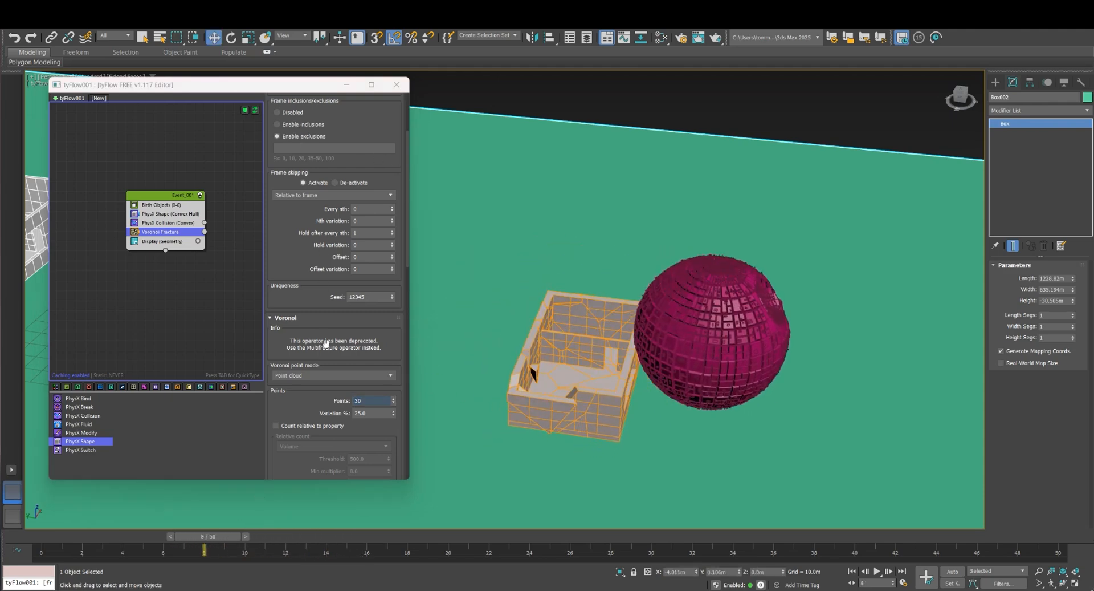
scroll(336, 228, up, 5)
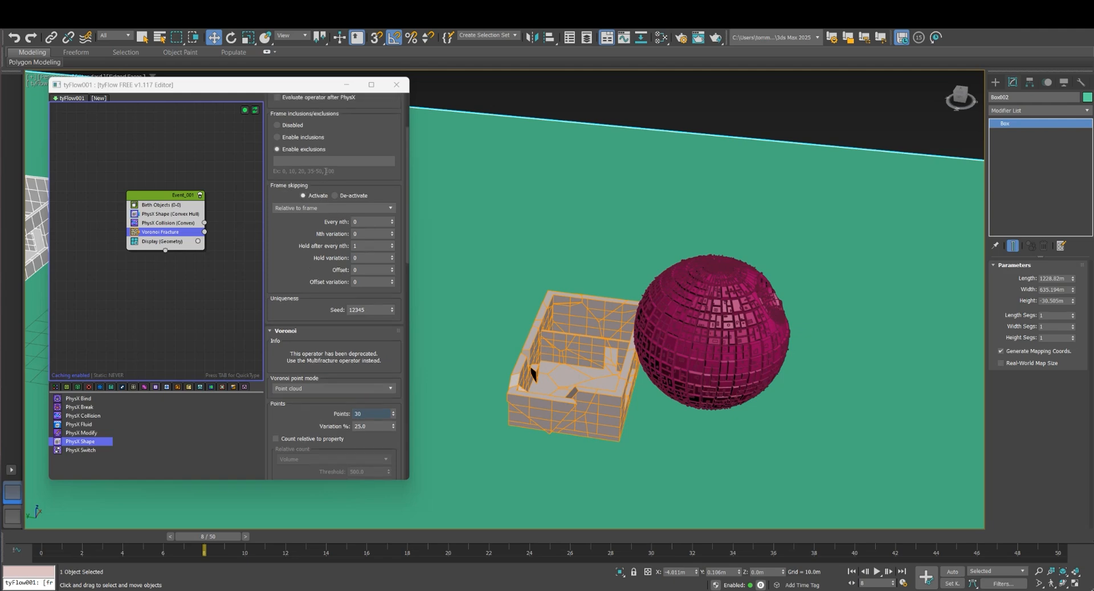
click(363, 146)
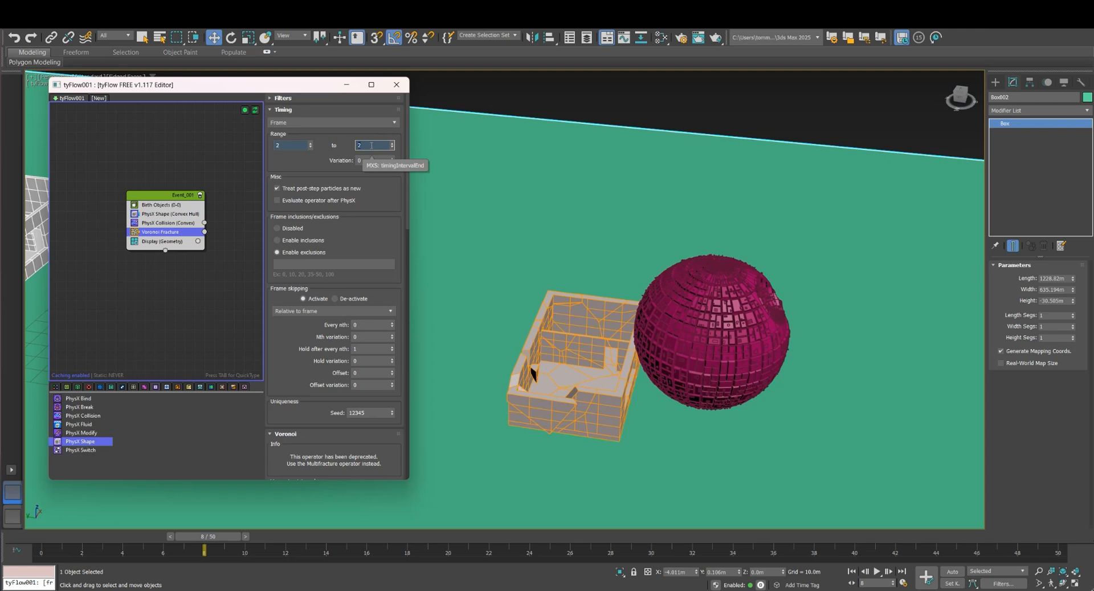
text(3)
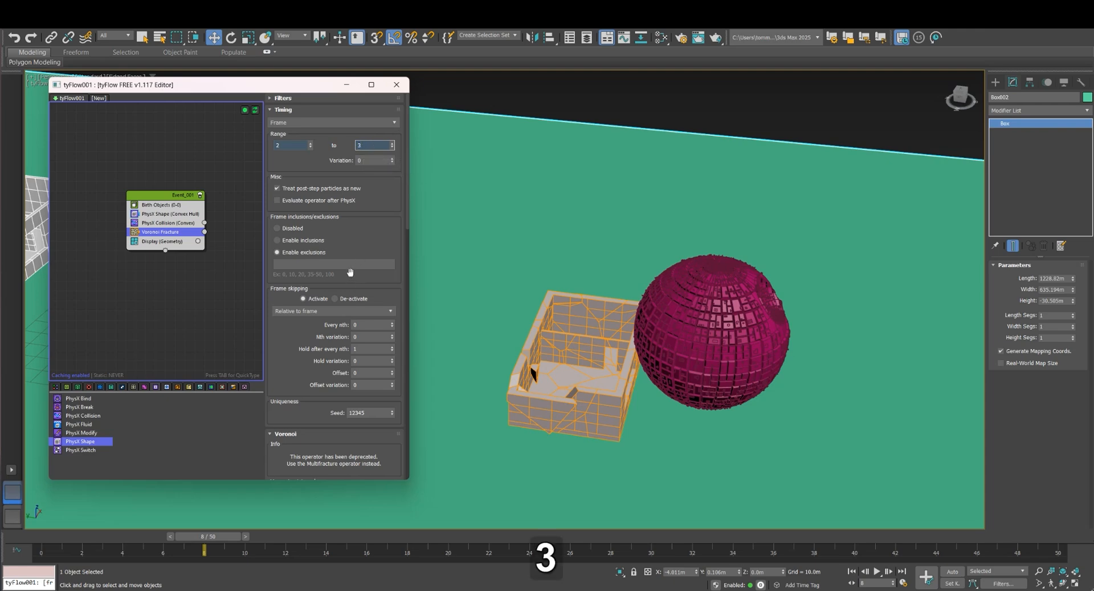
click(294, 147)
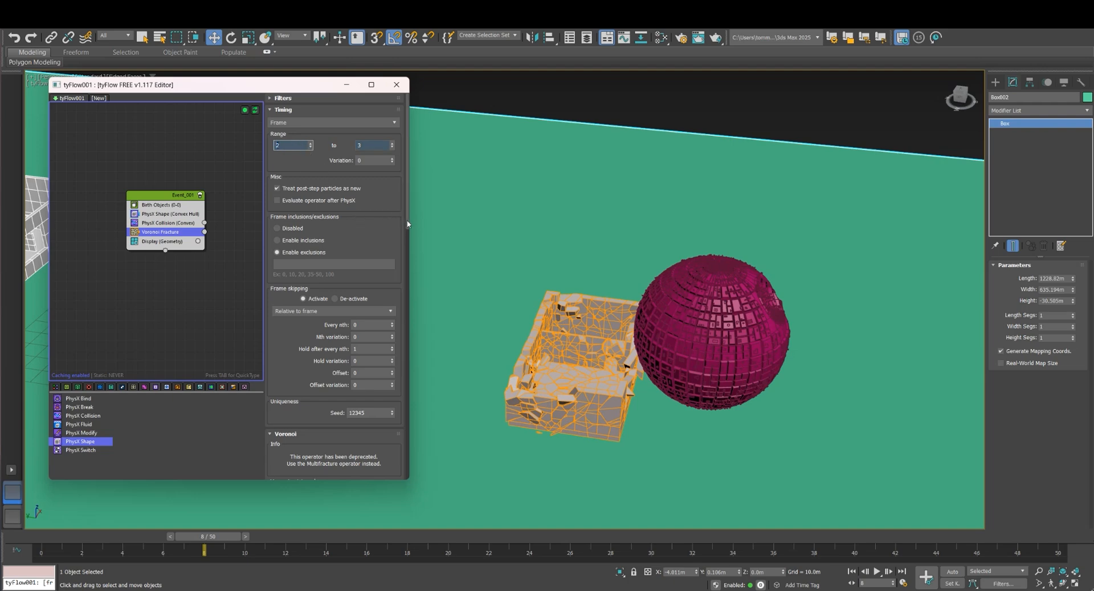
Set the Voronoi Fracture point count to 15
drag(406, 228, 404, 281)
drag(366, 345, 346, 342)
text(15)
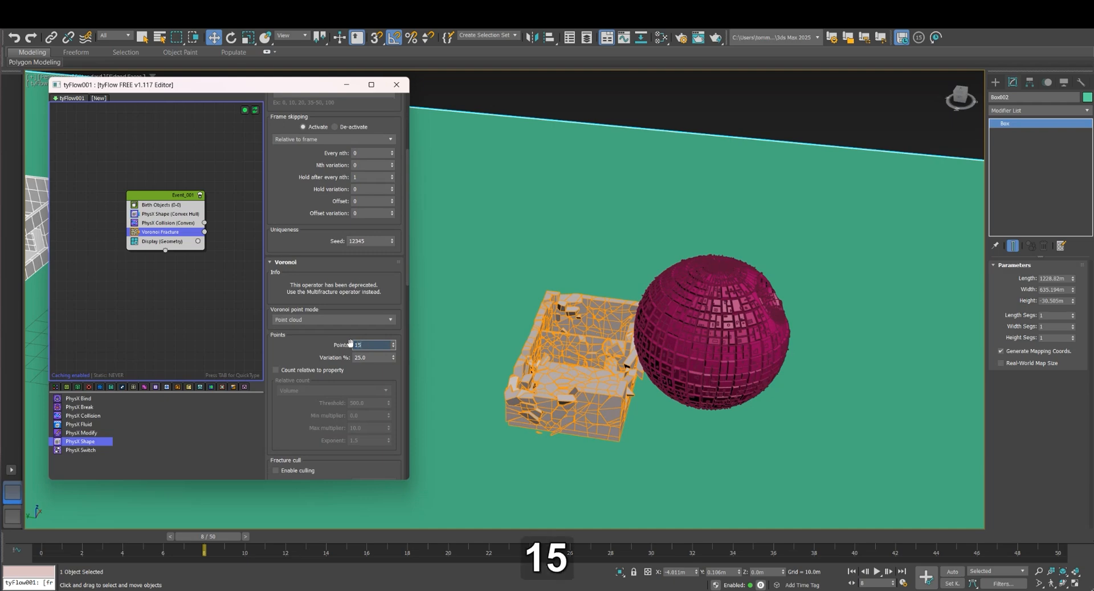
key(Return)
scroll(409, 167, up, 4)
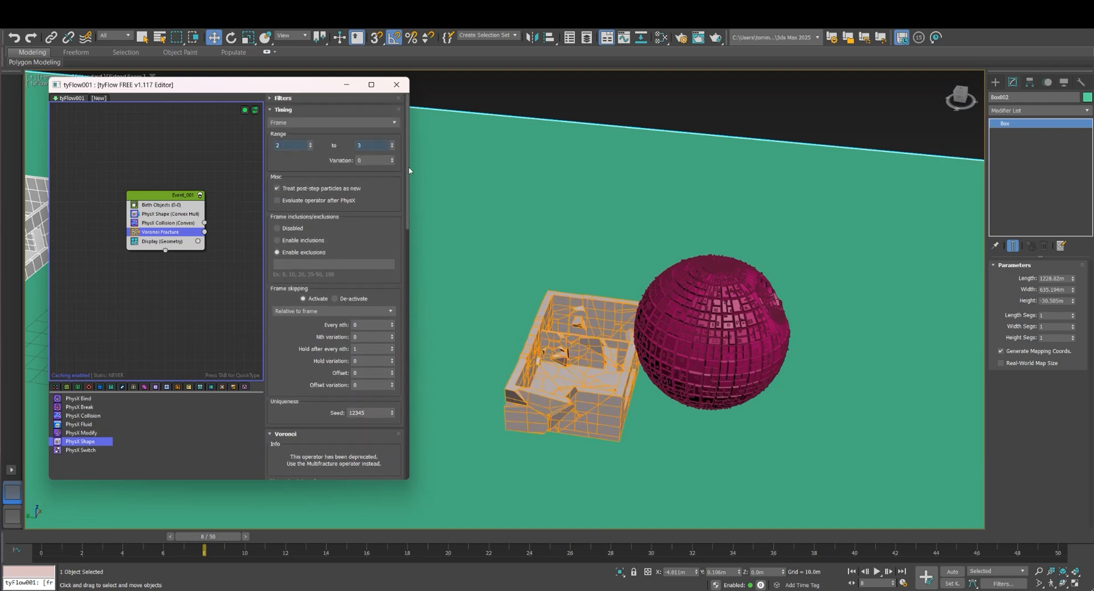
Set the Voronoi Fracture timing range to frames 8 to 10
click(295, 148)
text(8)
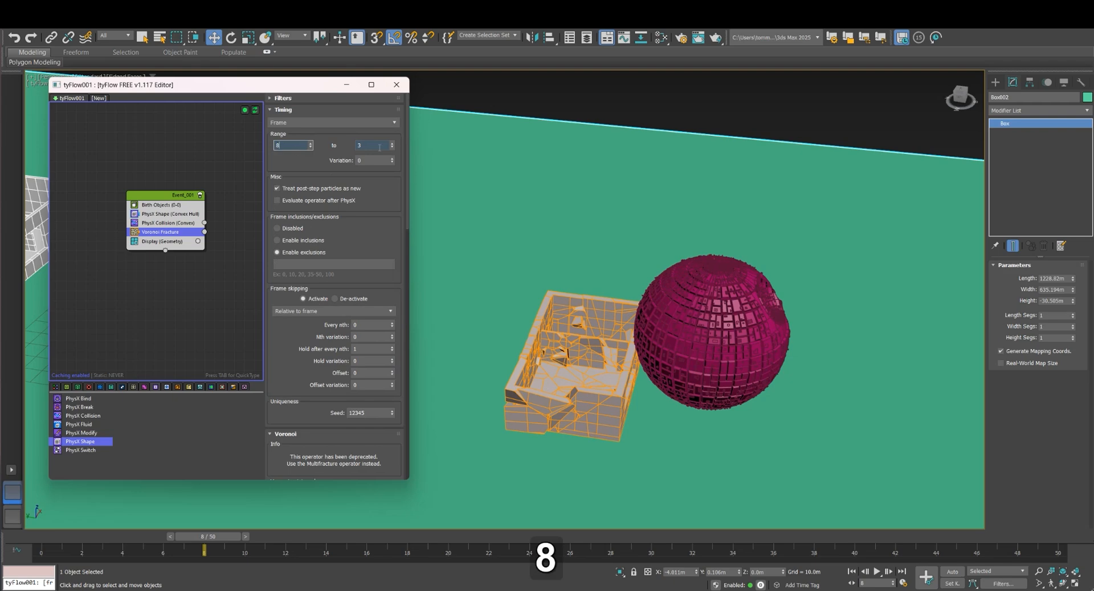
click(358, 149)
text(10)
key(Return)
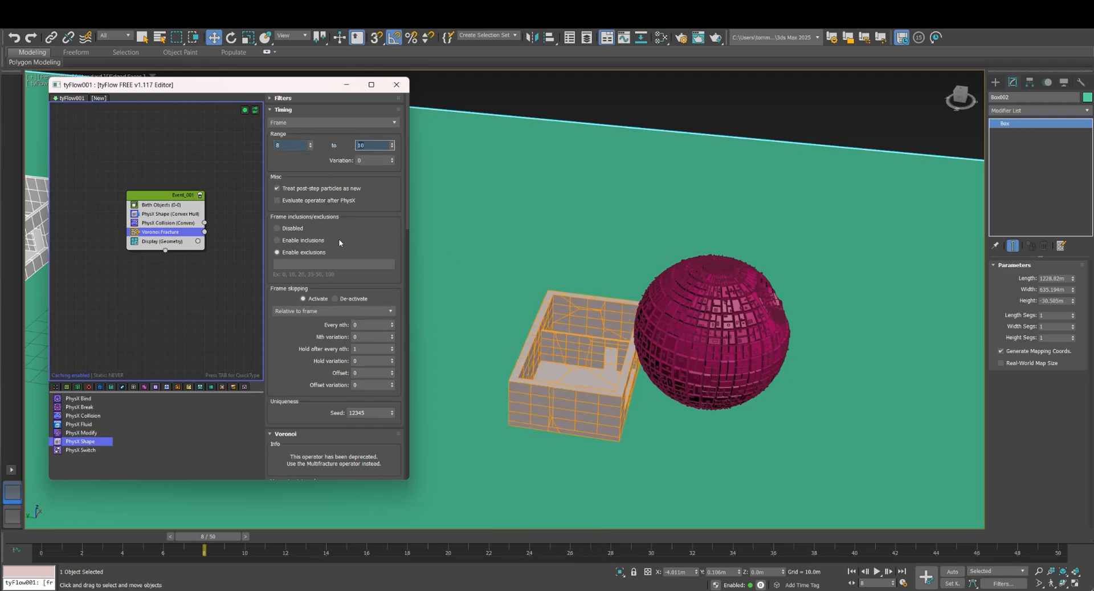
Step back to frame 7 and forward to frame 9, examining the house's fractures up close at the sphere's first contact
scroll(409, 227, down, 8)
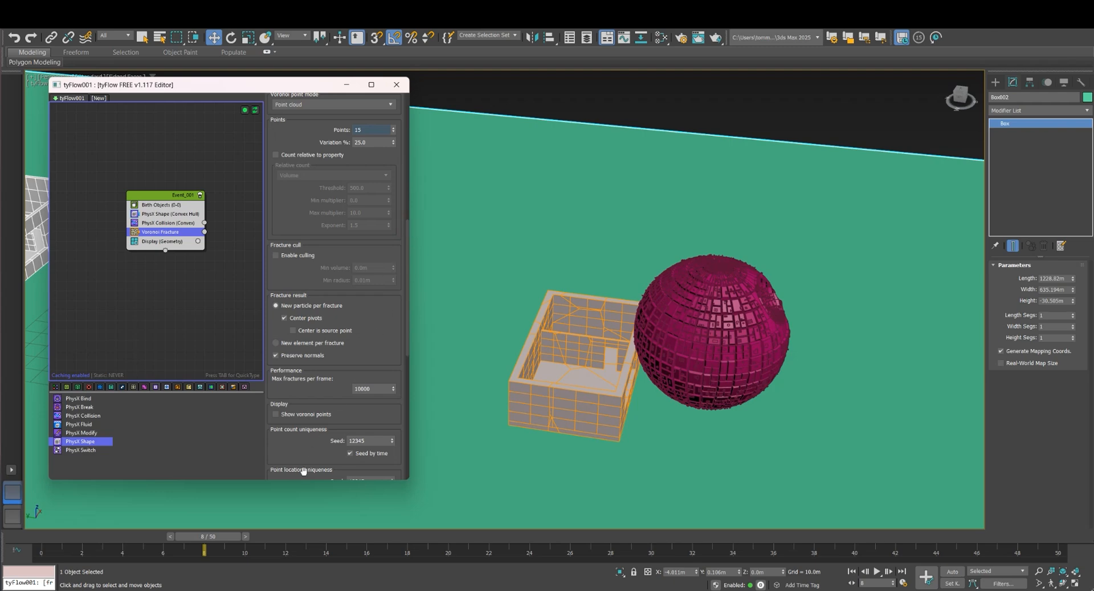
click(171, 536)
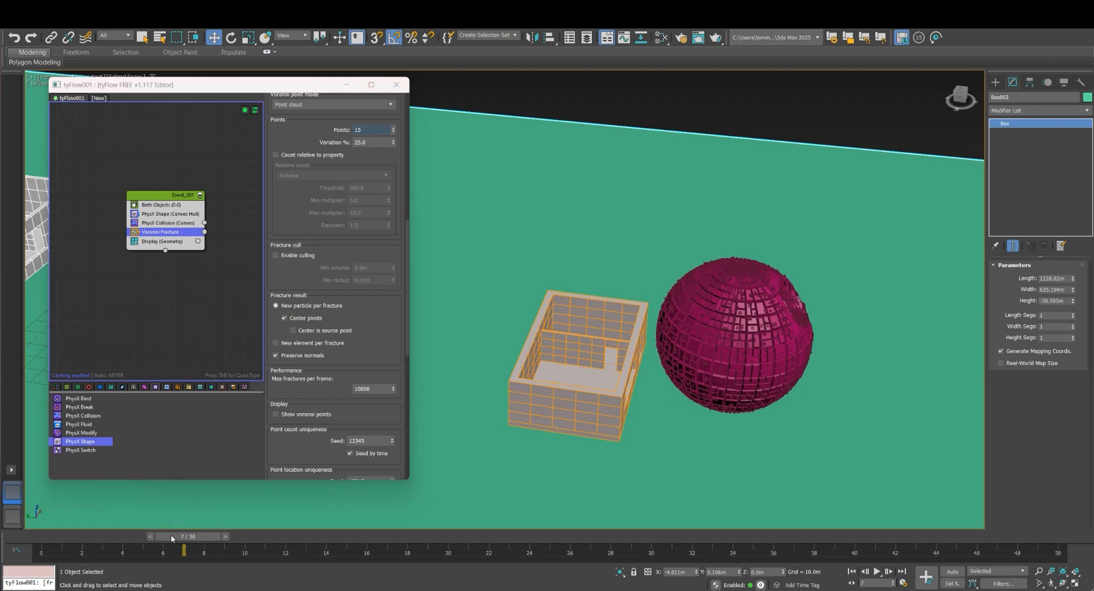
click(226, 536)
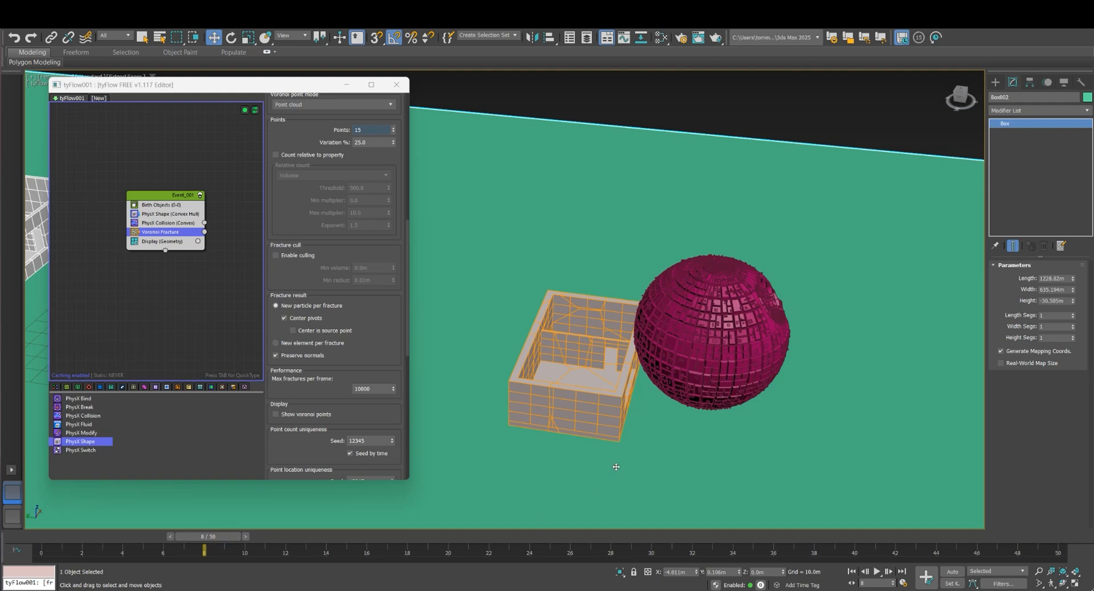
click(246, 536)
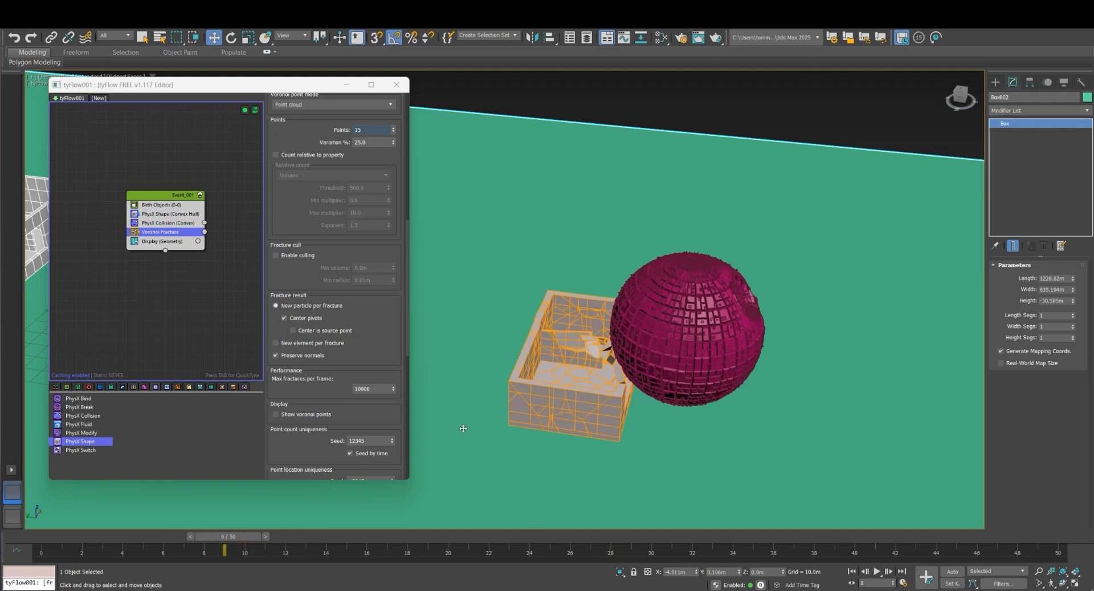
scroll(464, 428, up, 5)
alt+middle_drag(710, 384, 648, 175)
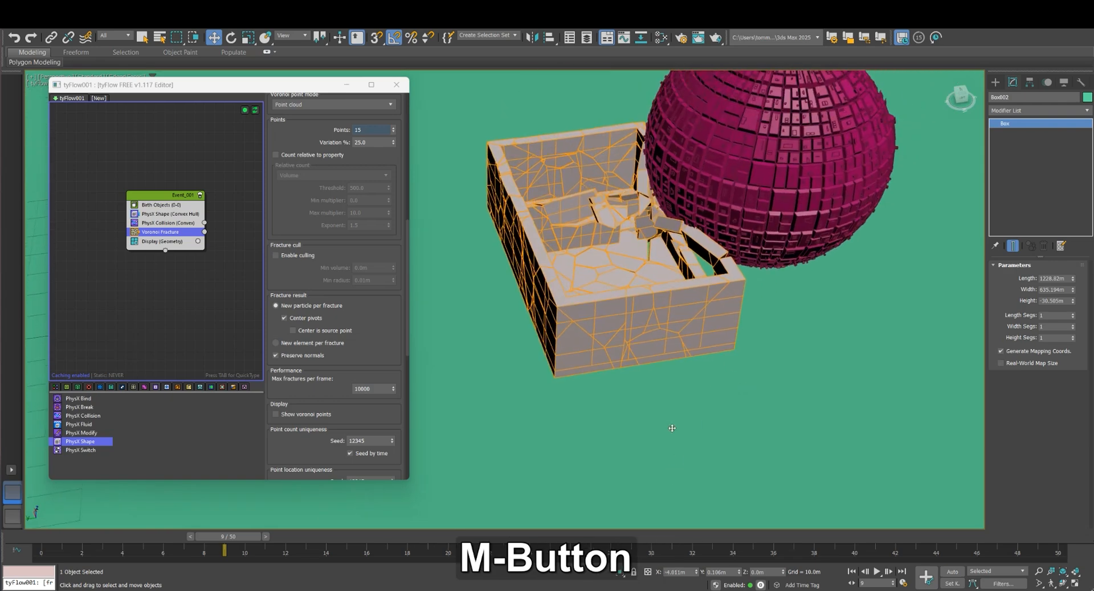
Advance the timeline frame by frame from 9 to 15, examining how the house pieces scatter as the sphere passes through
click(265, 537)
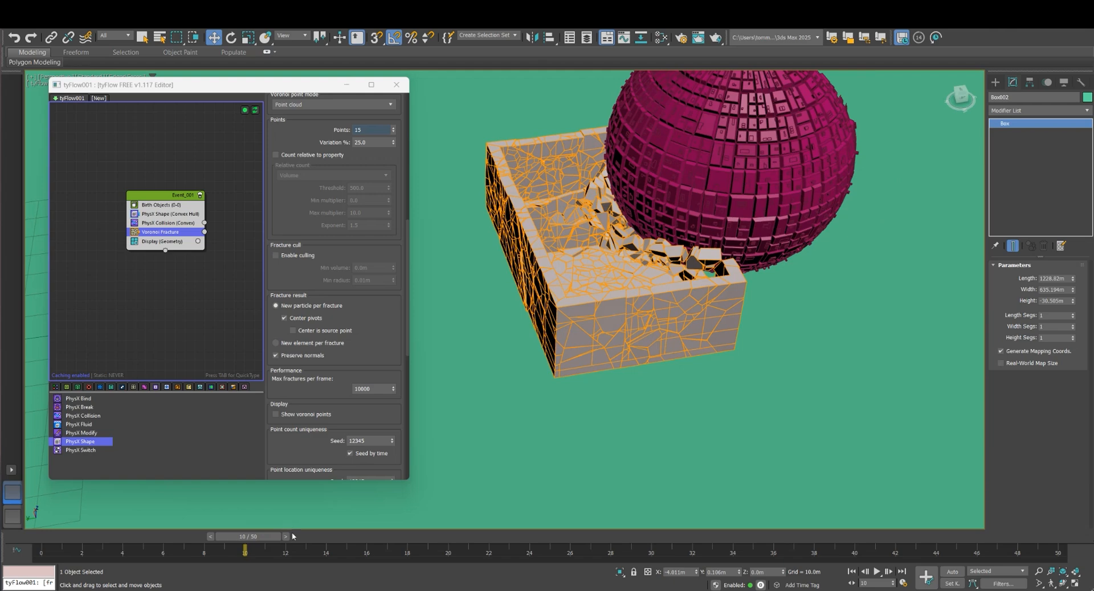
click(290, 536)
click(308, 536)
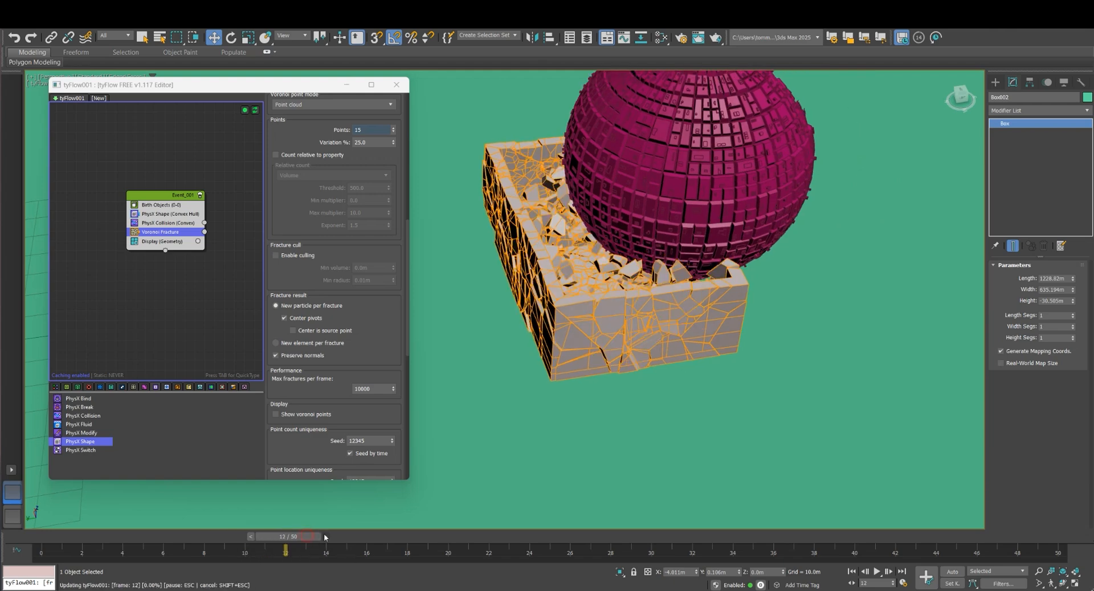
click(326, 537)
click(345, 536)
click(366, 537)
scroll(601, 434, down, 5)
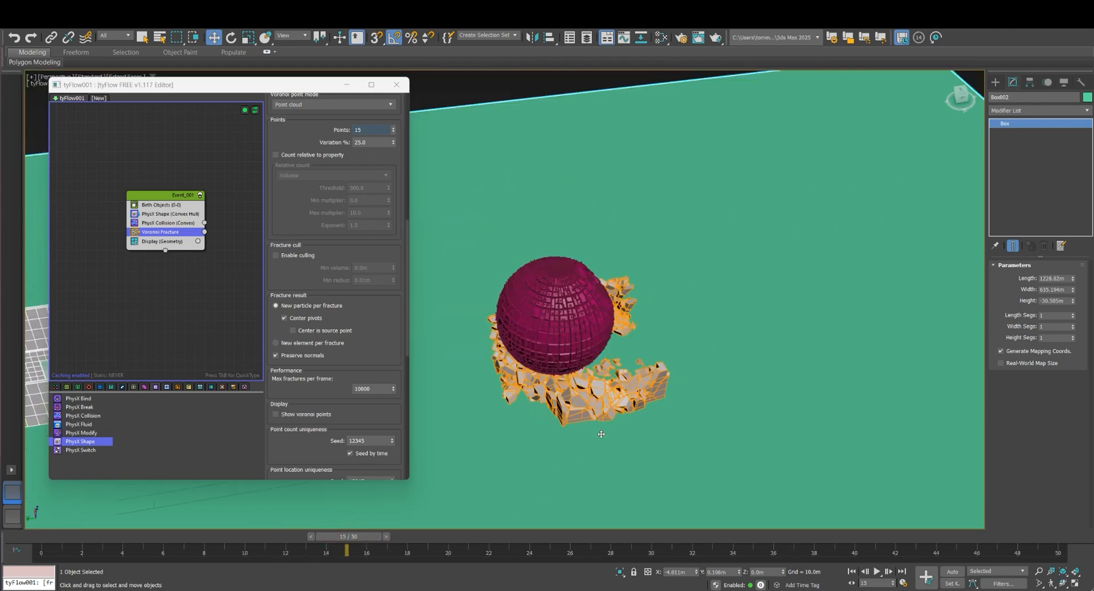
Return the timeline to frame 0 and play the animation, examining the whole house destruction across the ground slab
scroll(627, 427, down, 2)
alt+middle_drag(643, 419, 701, 325)
drag(350, 537, 46, 537)
click(876, 571)
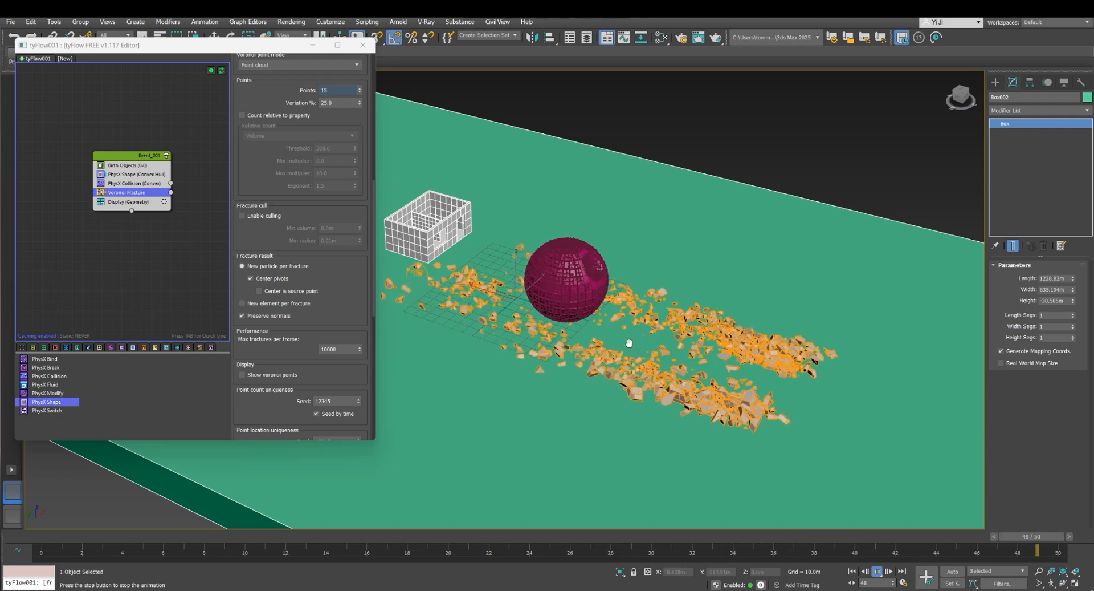
scroll(687, 354, down, 3)
scroll(732, 361, up, 3)
scroll(713, 371, down, 3)
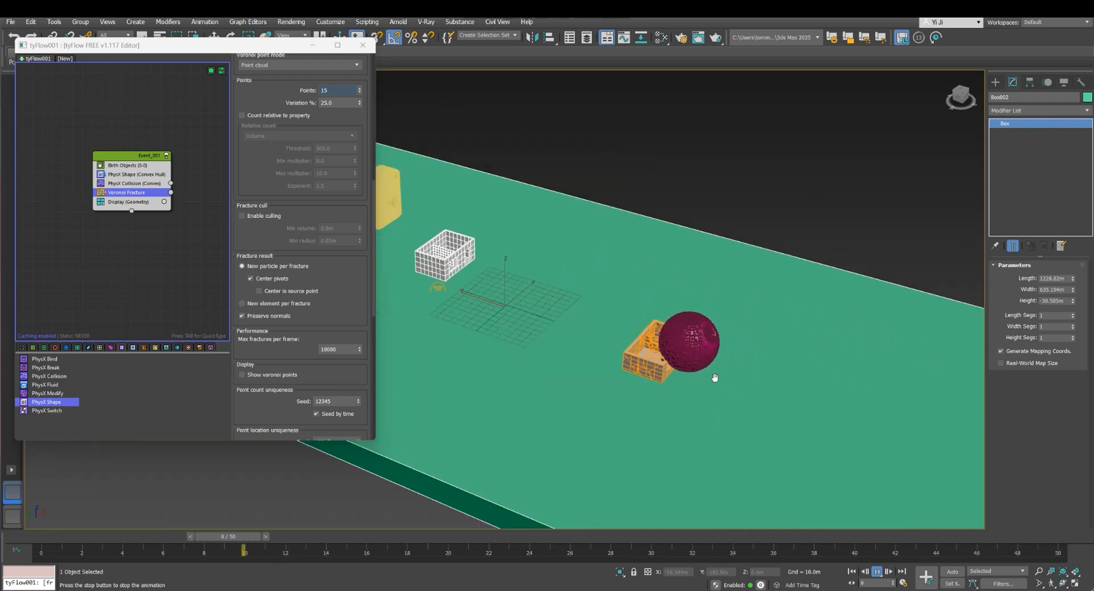